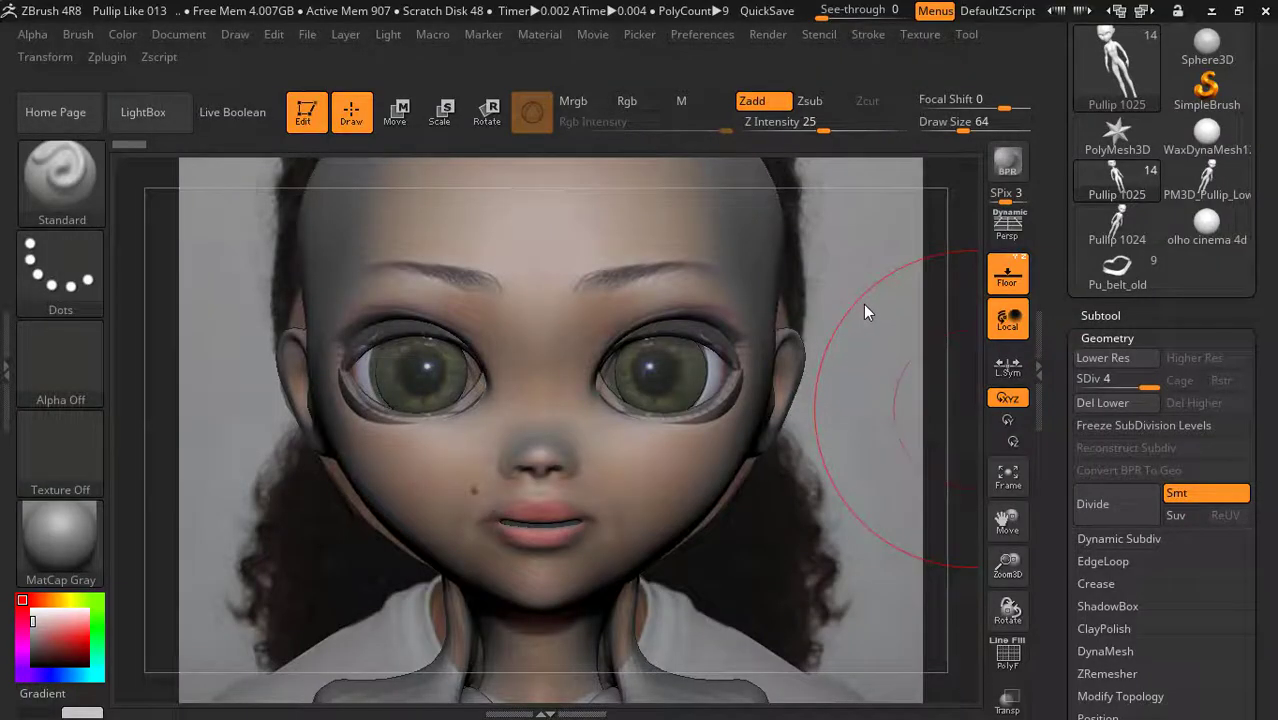
Turn off the floor grid and frame the doll's face, neck and shoulders from the front
click(1013, 280)
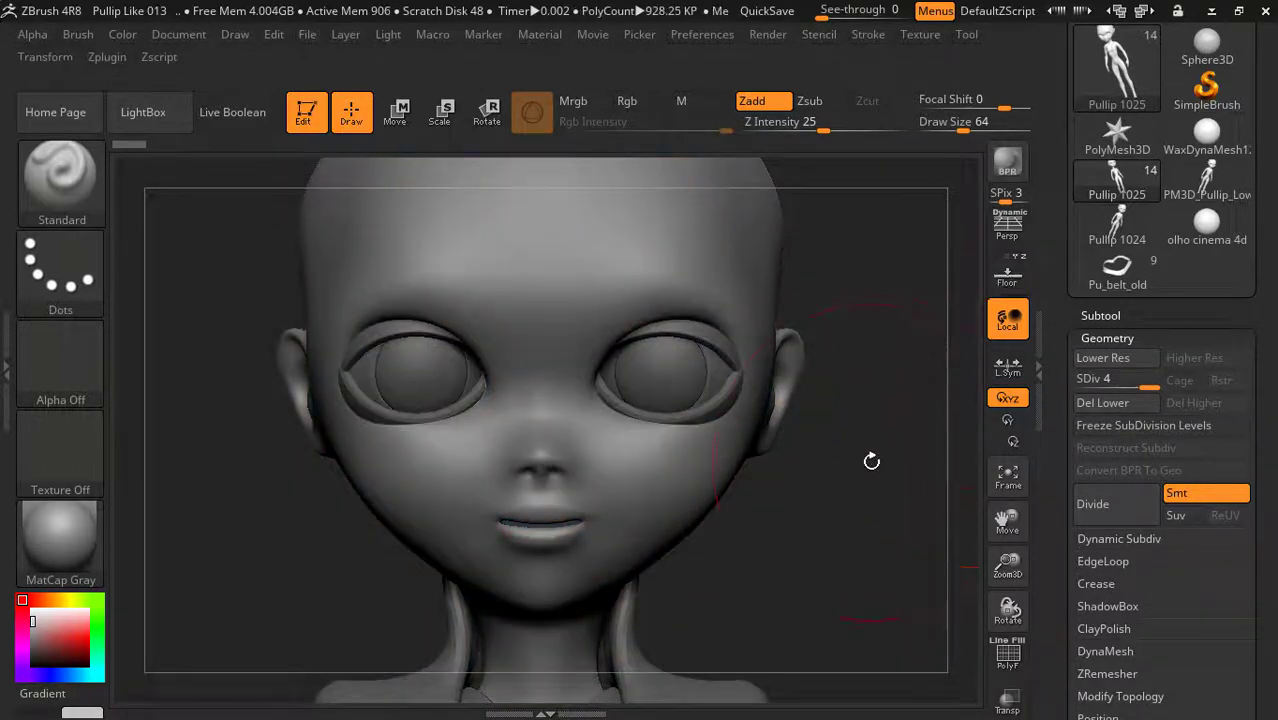
mouse_move(870, 457)
mouse_down()
mouse_move(794, 467)
mouse_move(866, 457)
mouse_up()
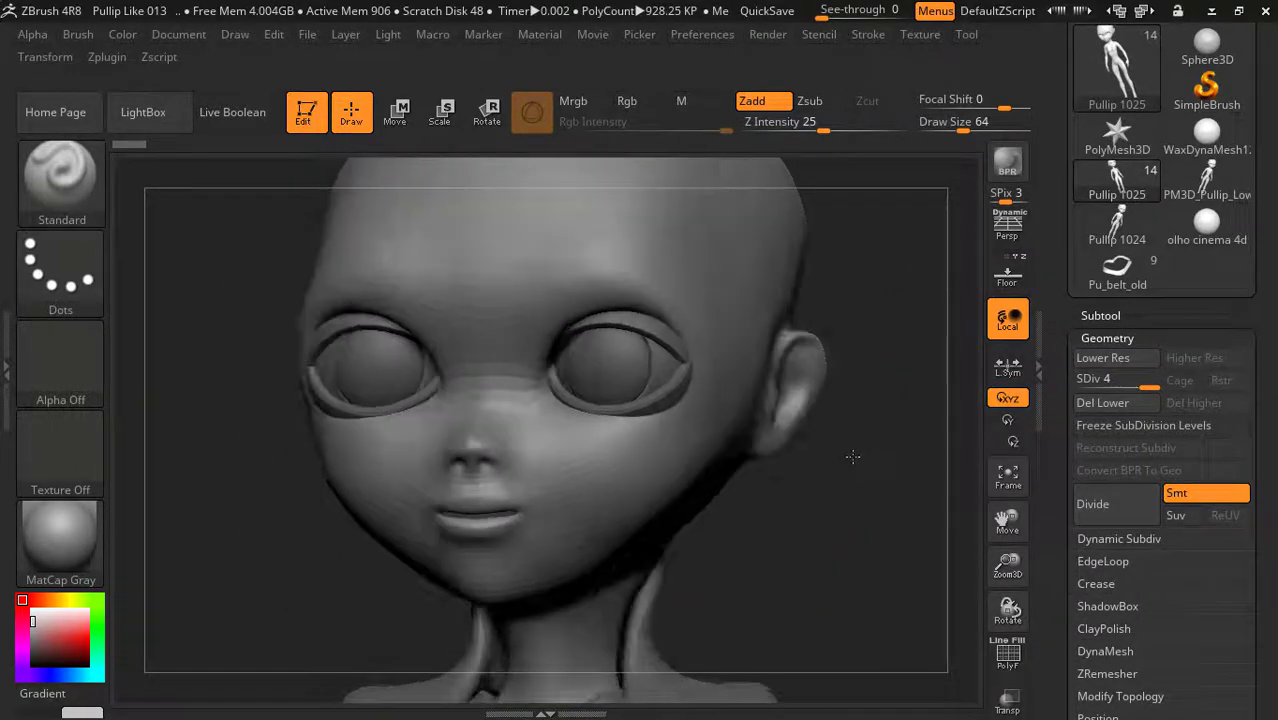
key(ctrl+shift)
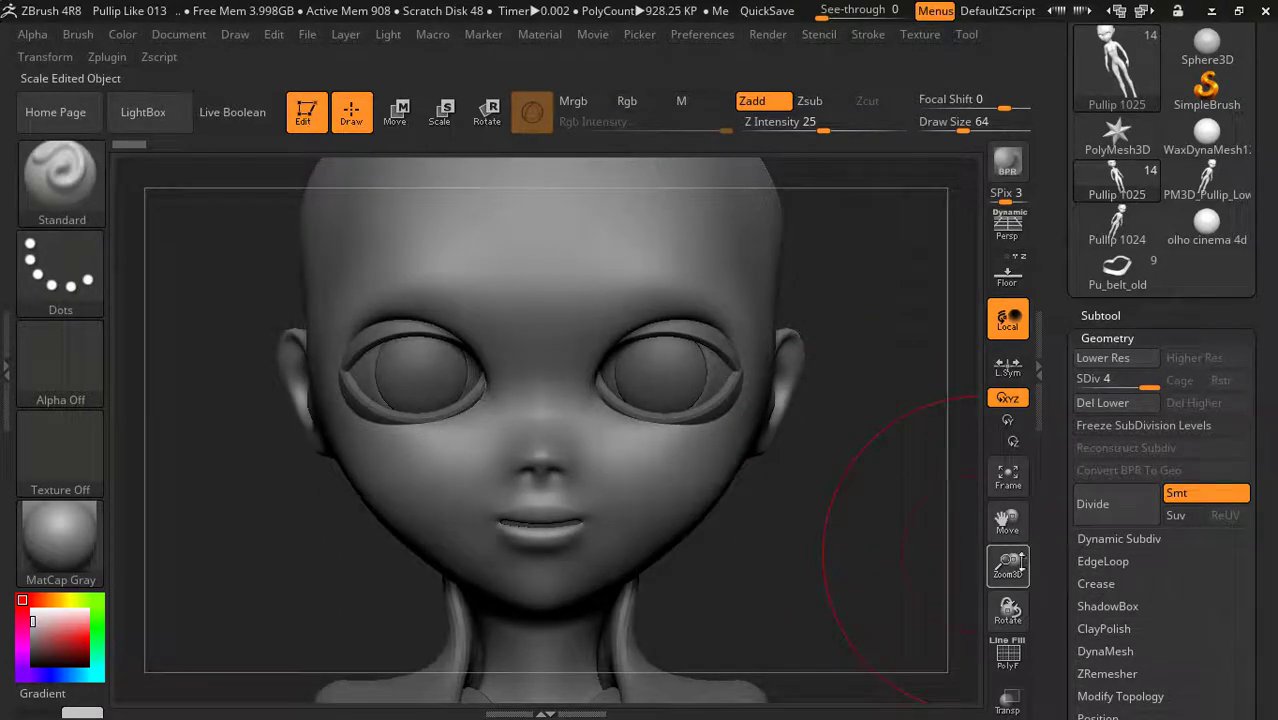
mouse_move(1008, 566)
mouse_down()
mouse_move(1017, 532)
mouse_move(1008, 566)
mouse_up()
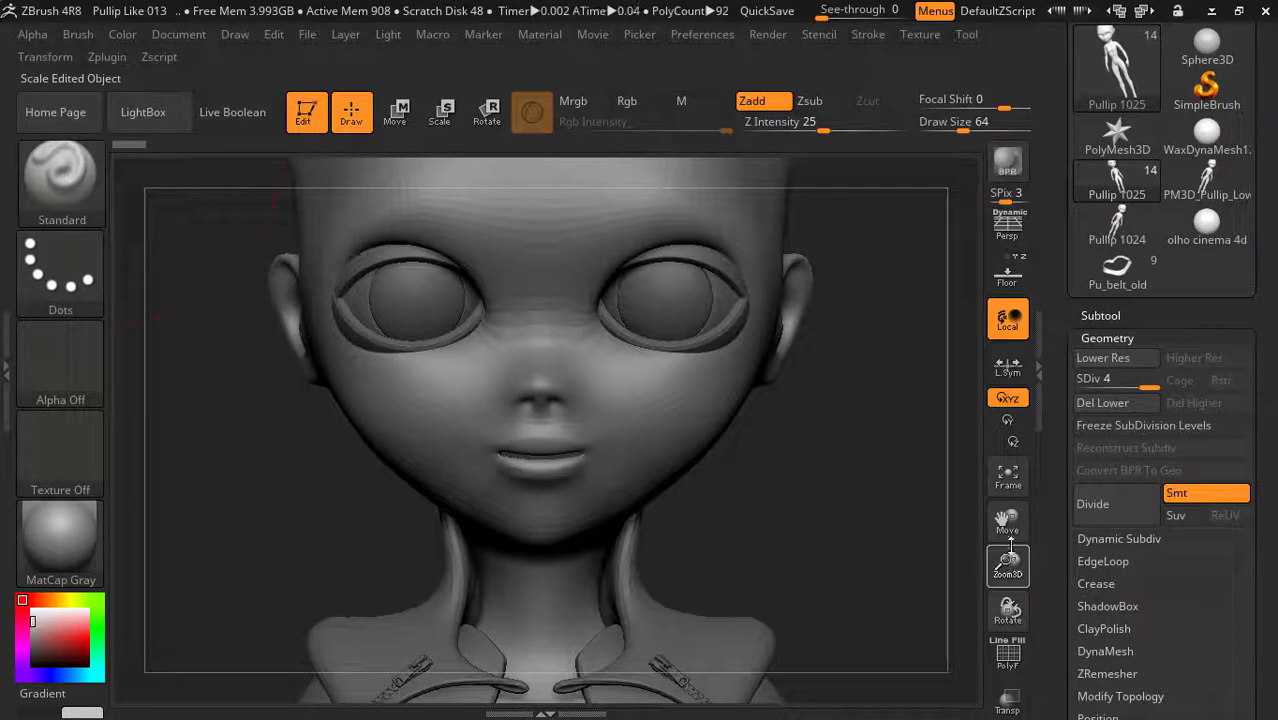
drag(1007, 518, 1012, 440)
Hide the three eyeball subtools and the Pu_cloth_03 clothing
click(1100, 316)
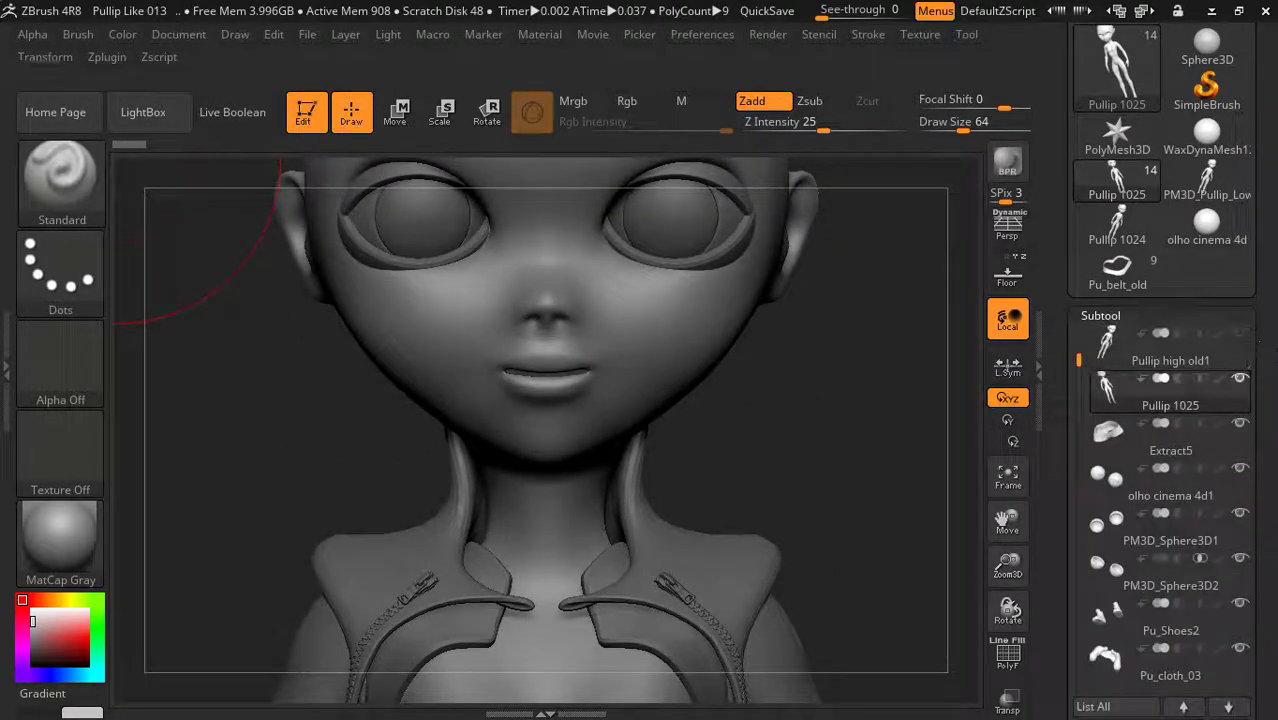
scroll(1111, 300, down, 5)
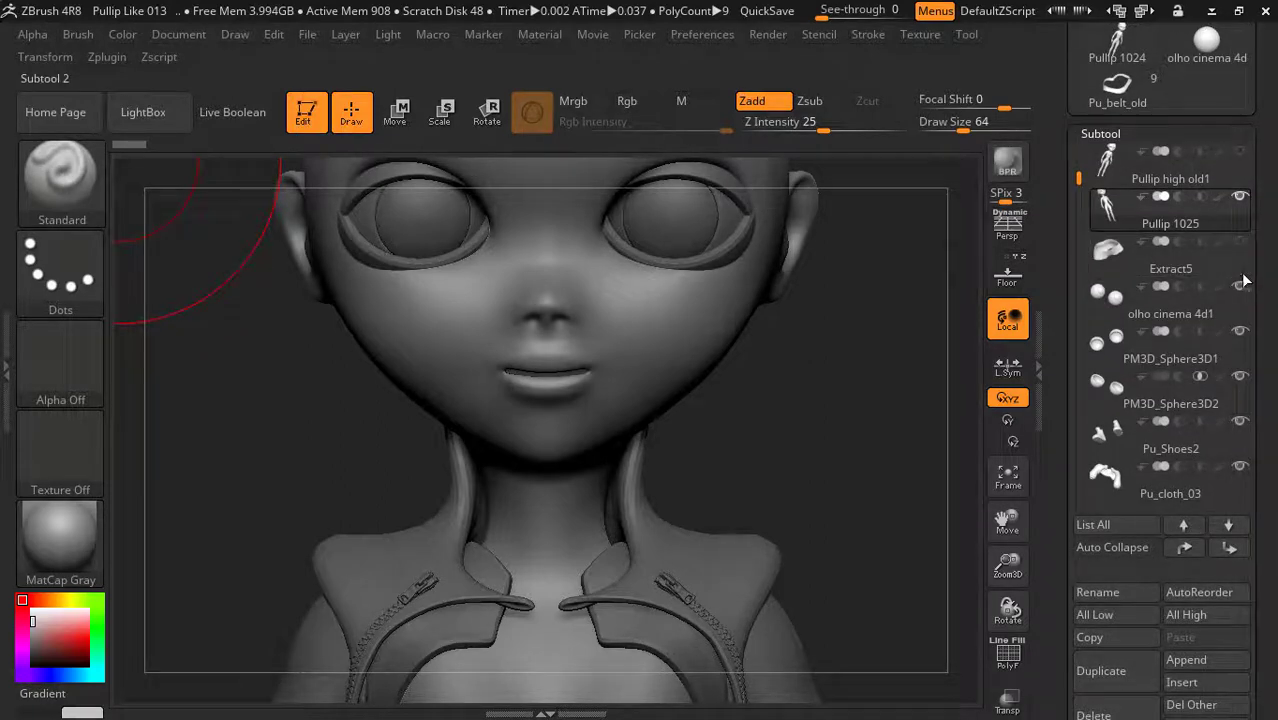
click(1240, 286)
click(1240, 331)
click(1170, 395)
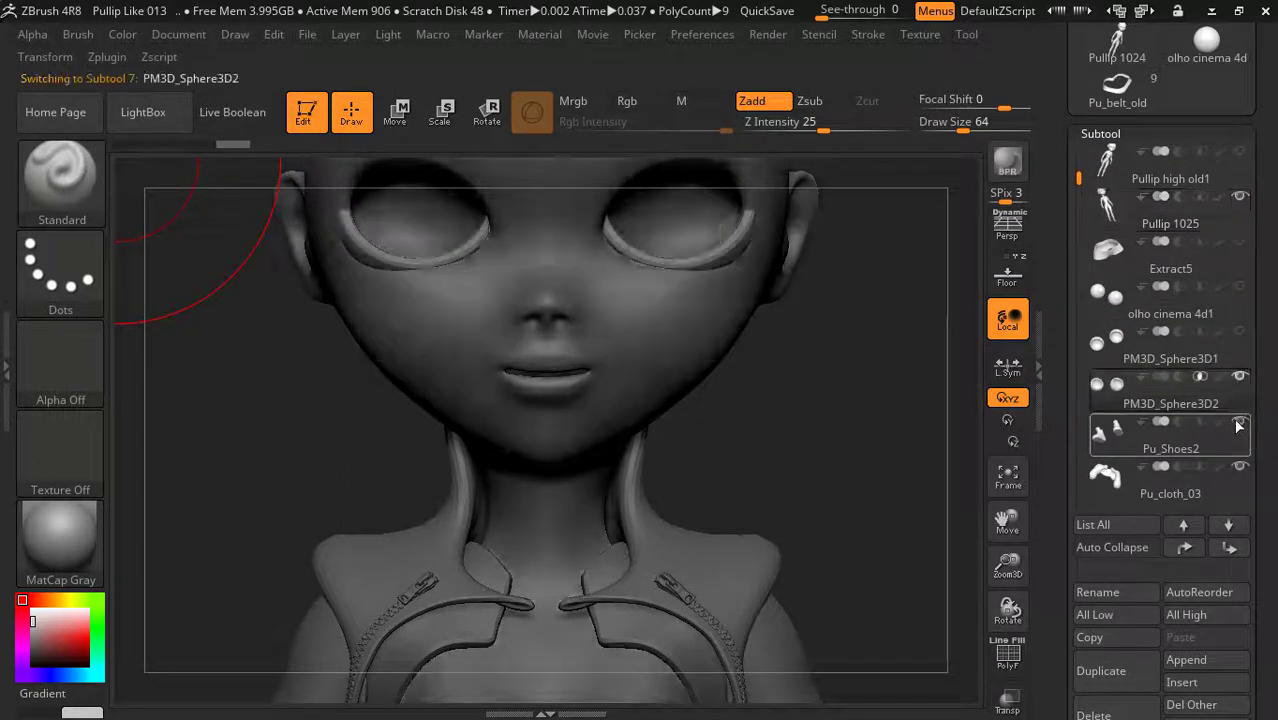
click(1240, 376)
click(1240, 466)
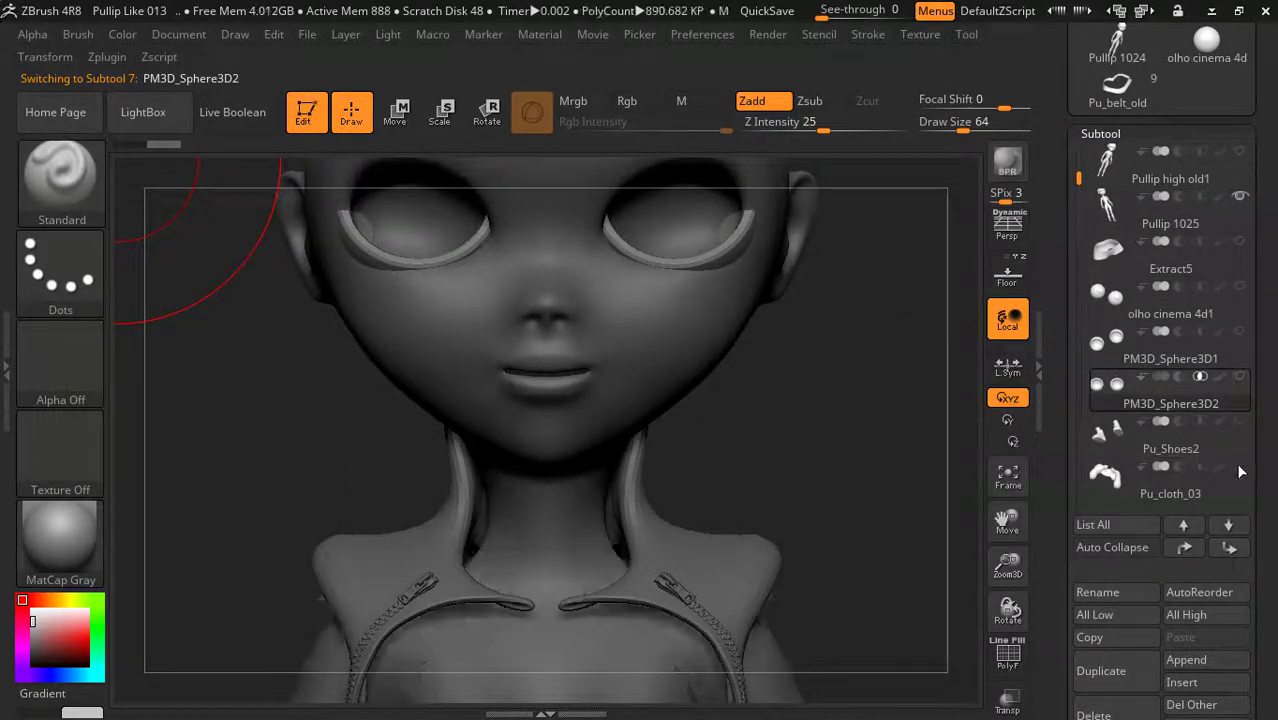
Hide the Pu_jacket2 zippered collar subtool
click(1229, 525)
click(1229, 525)
click(1229, 525)
click(1229, 525)
click(1229, 525)
click(1229, 525)
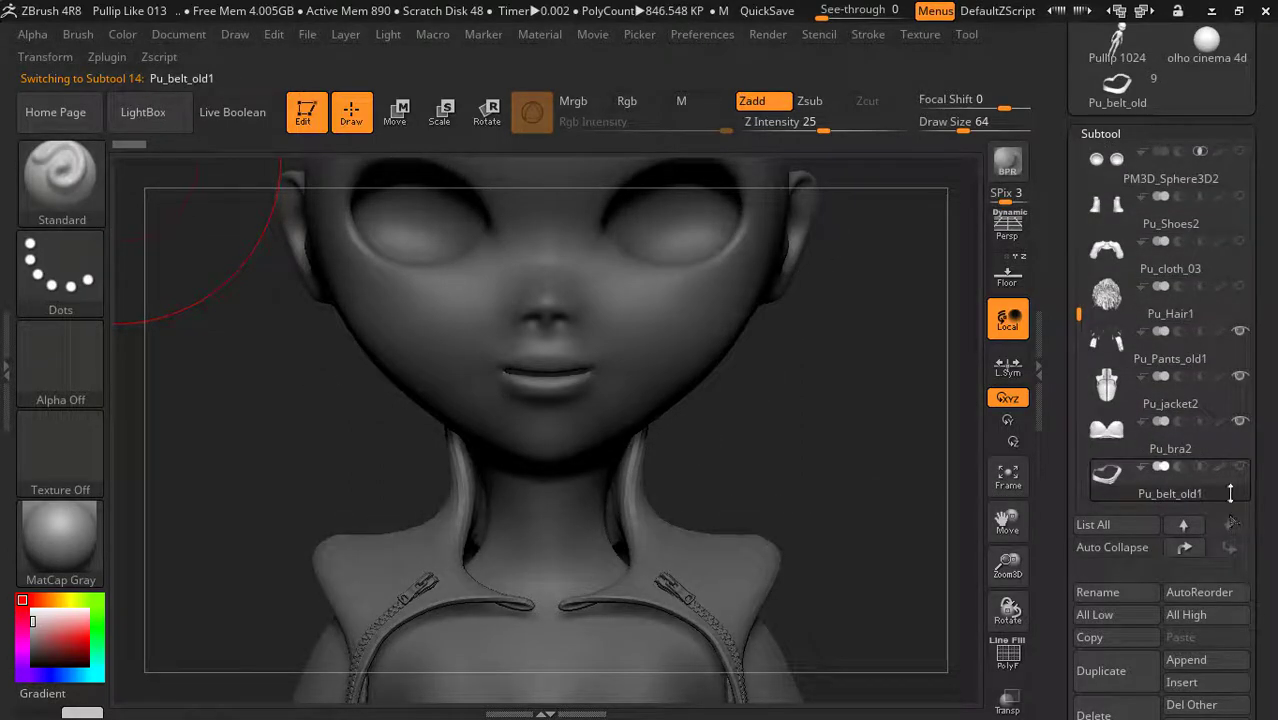
click(1240, 420)
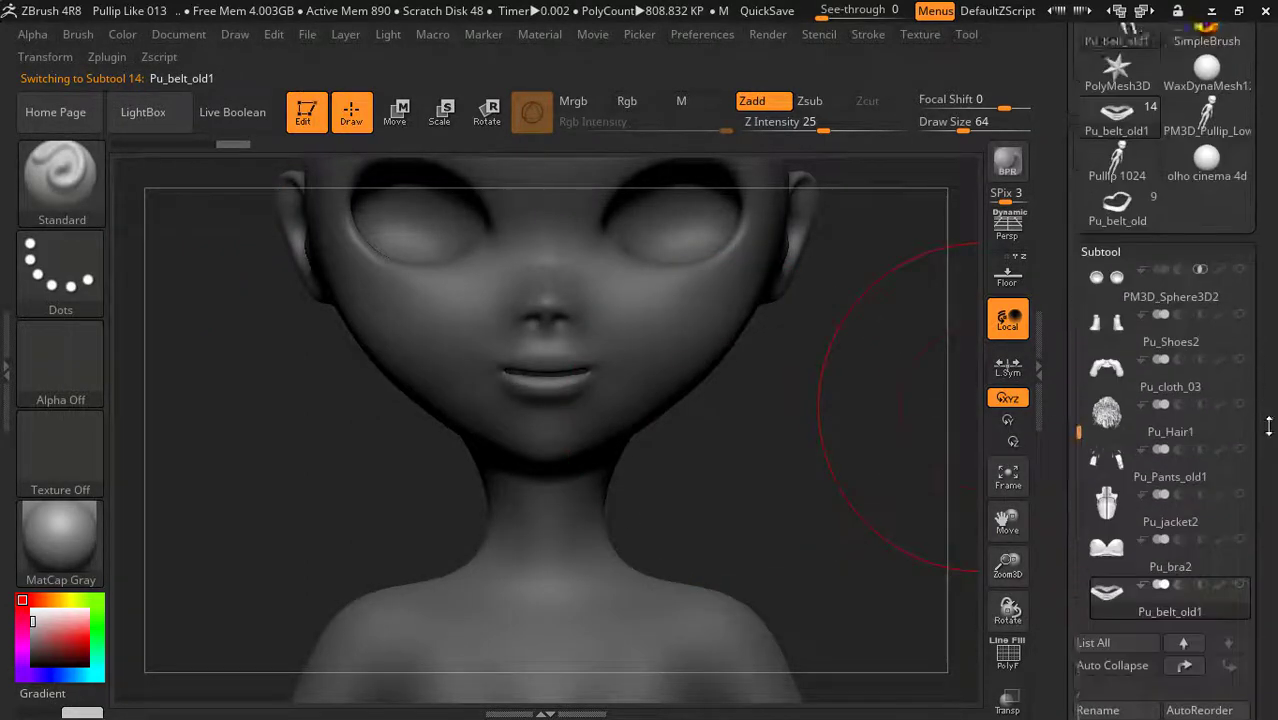
Move up the subtool list and make Pullip 1025 the working subtool
drag(1261, 334, 1222, 540)
click(1184, 684)
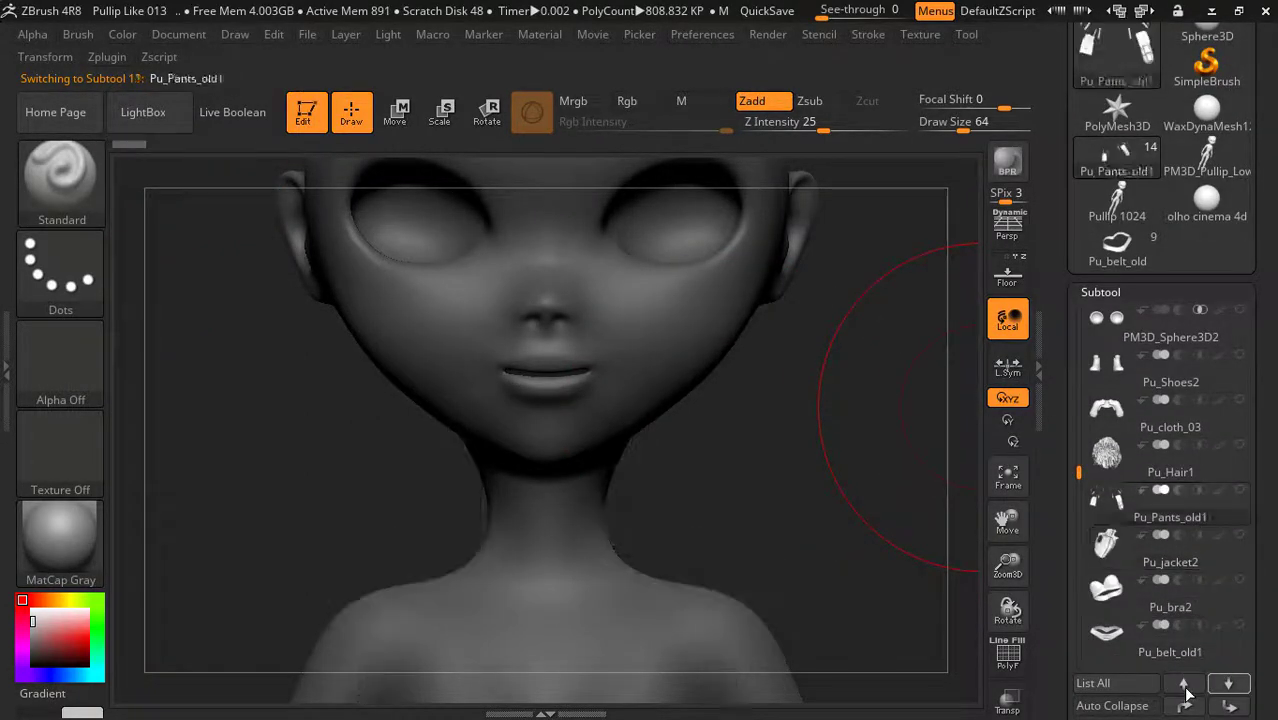
click(1184, 684)
click(1184, 684)
click(1184, 684)
click(1184, 686)
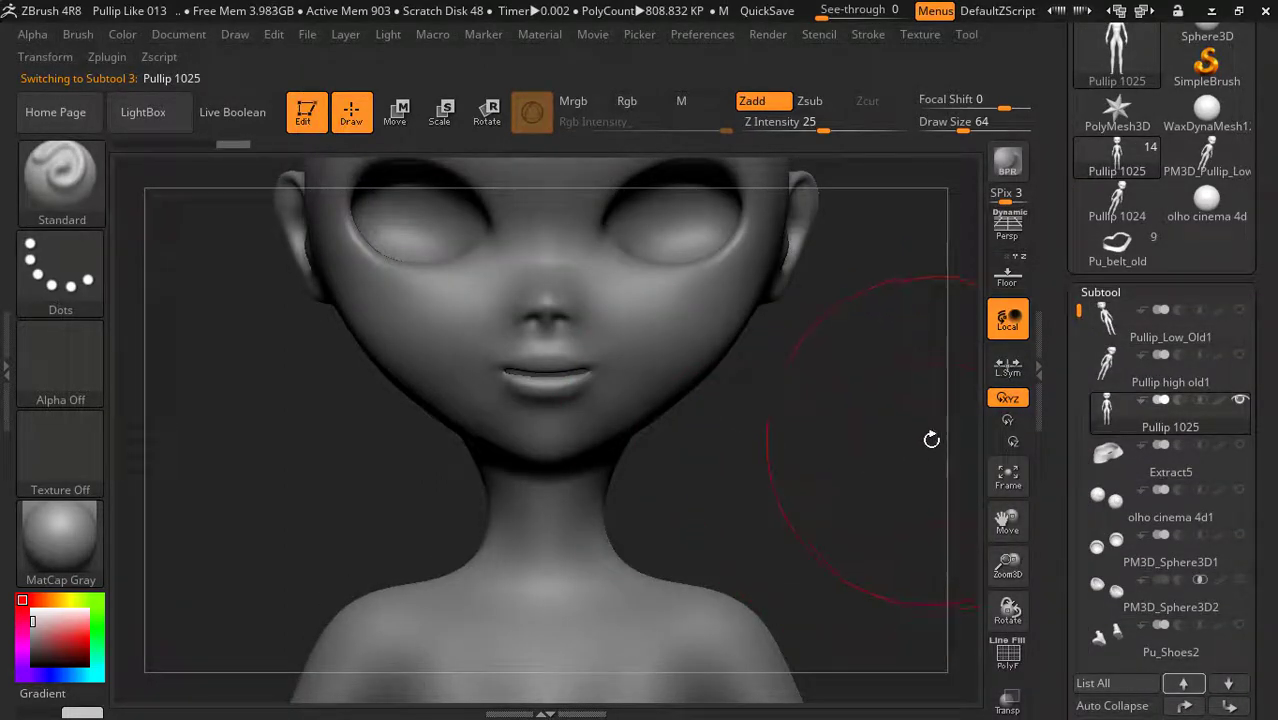
Show PolyFrame, drop Pullip 1025 to SDiv 1 and delete the higher subdivision levels
key(shift+f)
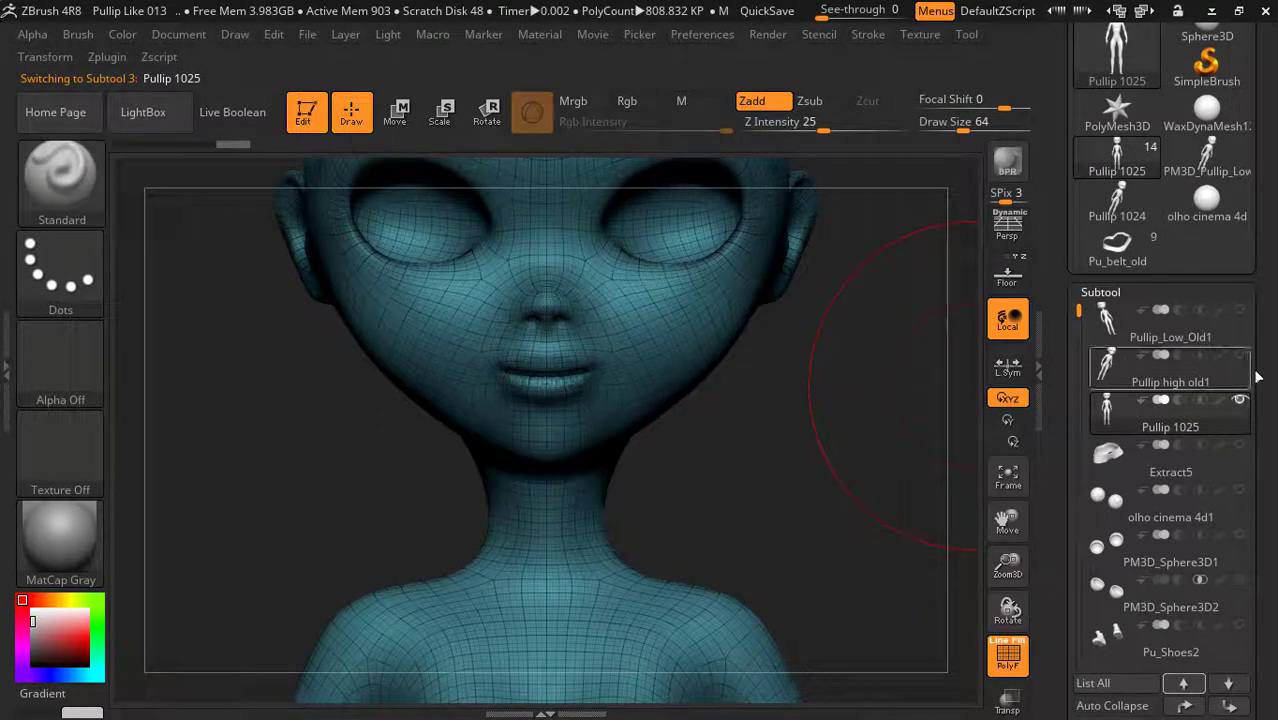
scroll(1243, 174, down, 10)
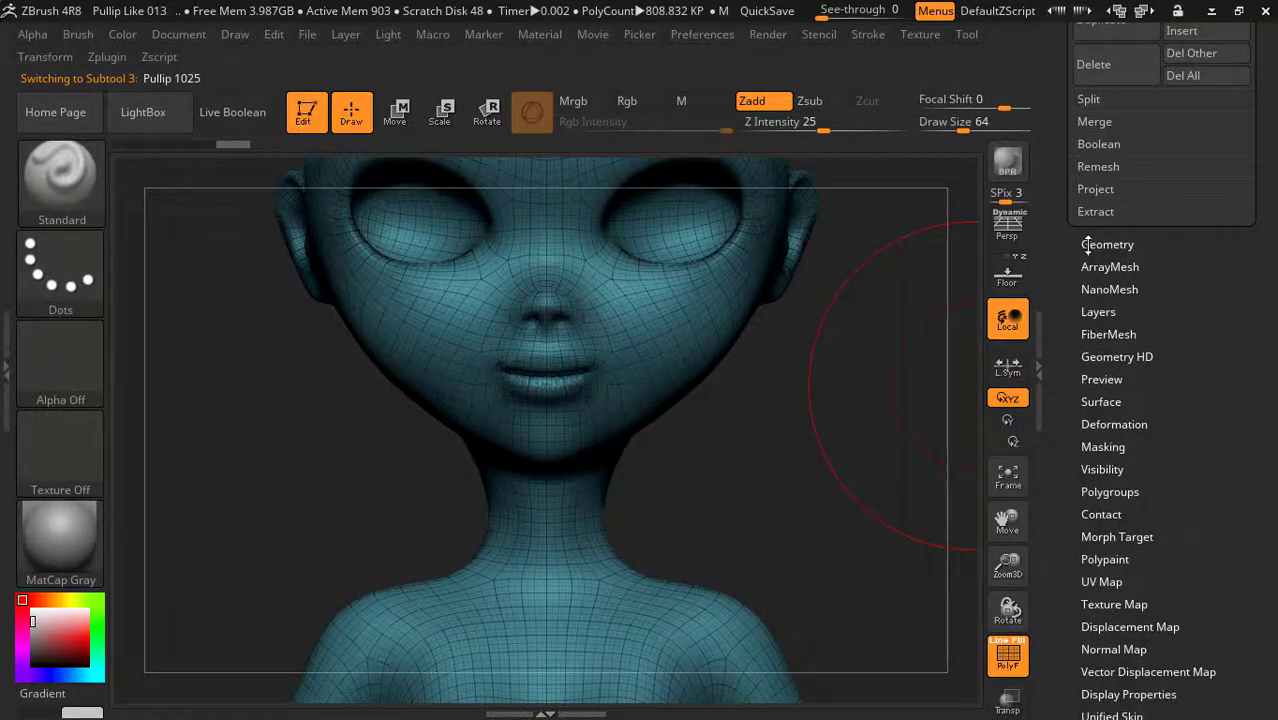
click(1087, 249)
scroll(1155, 358, up, 3)
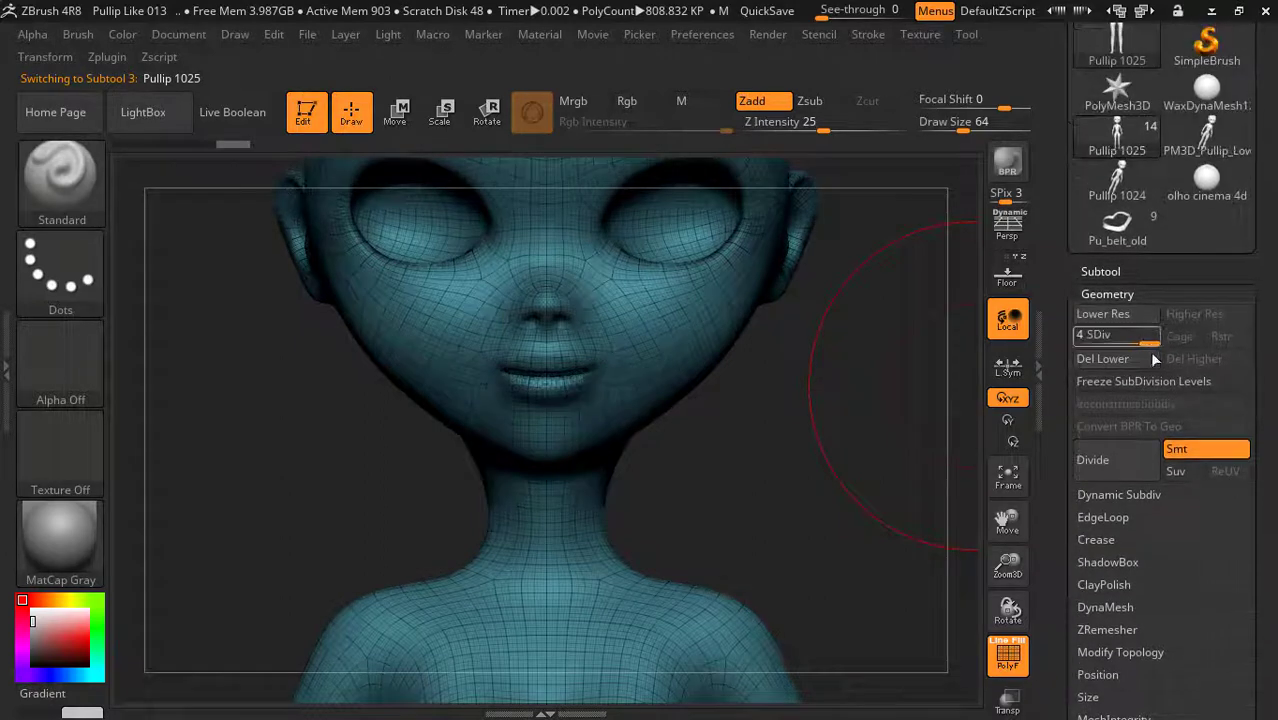
drag(1082, 336, 1081, 337)
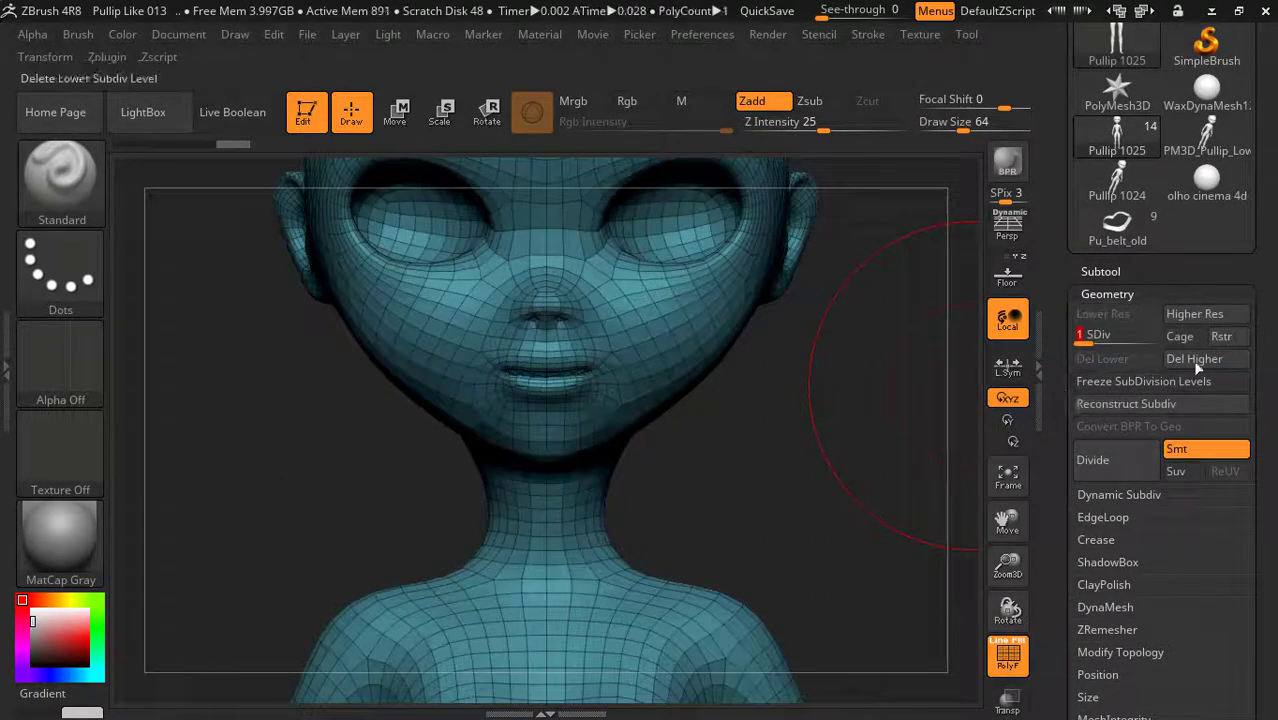
click(1195, 358)
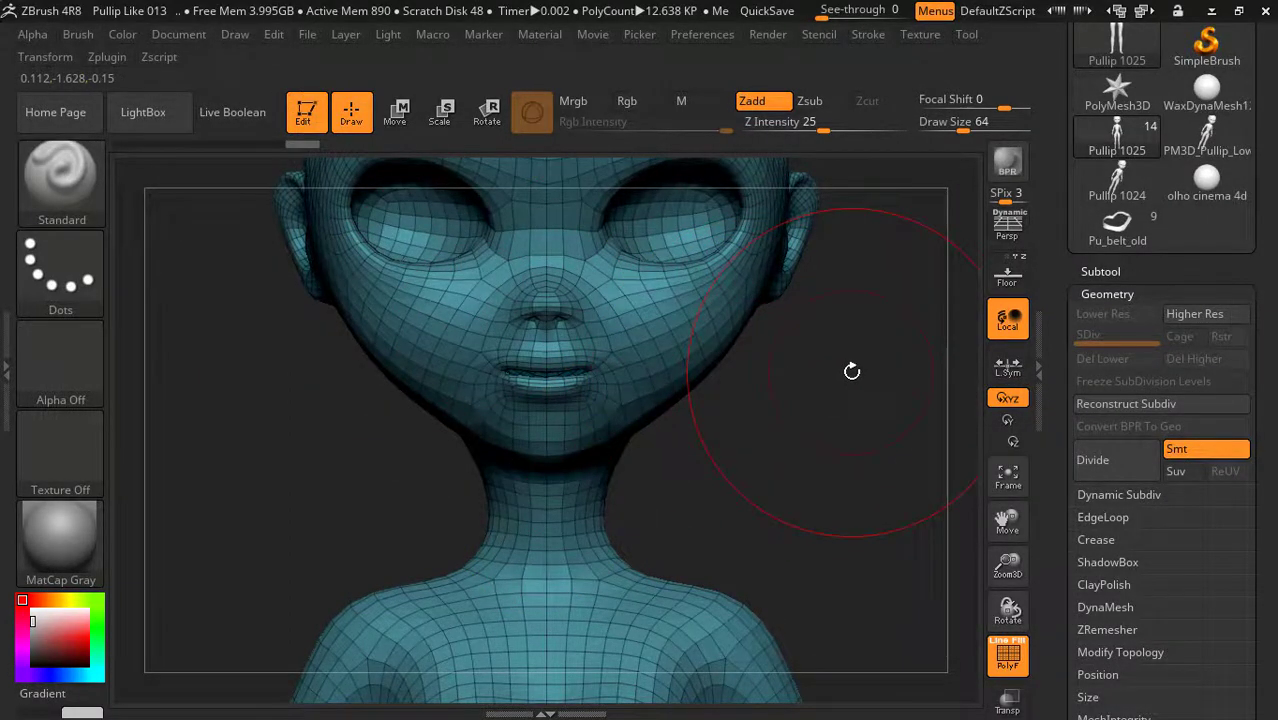
Use the SelectLasso brush at draw size 14 to hide the ring of polygons around the neck
key(b)
key(s)
key(l)
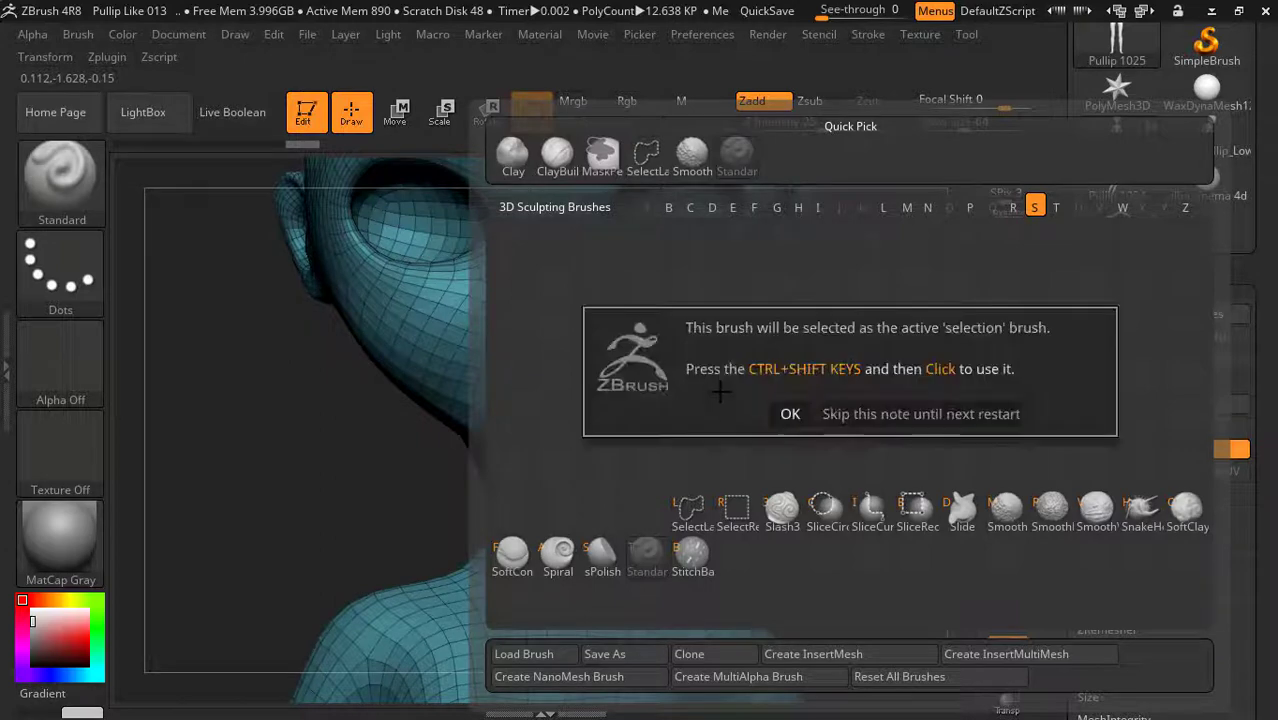
click(788, 411)
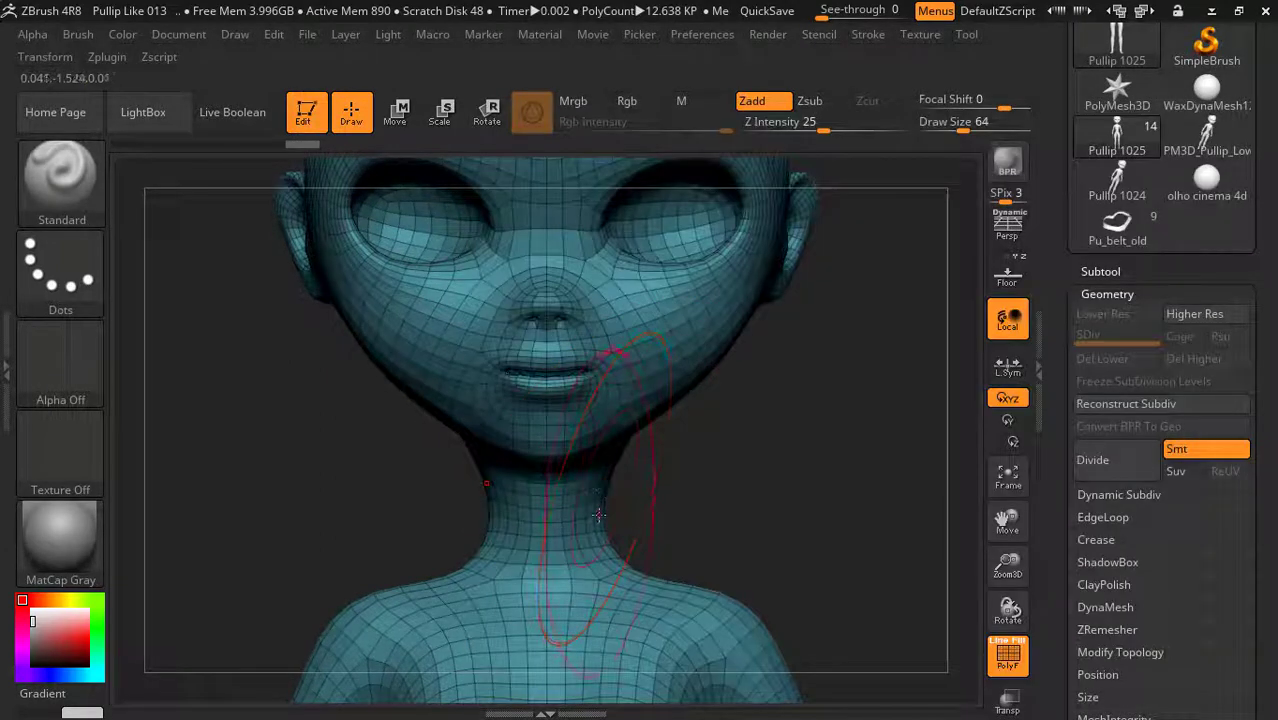
text(14)
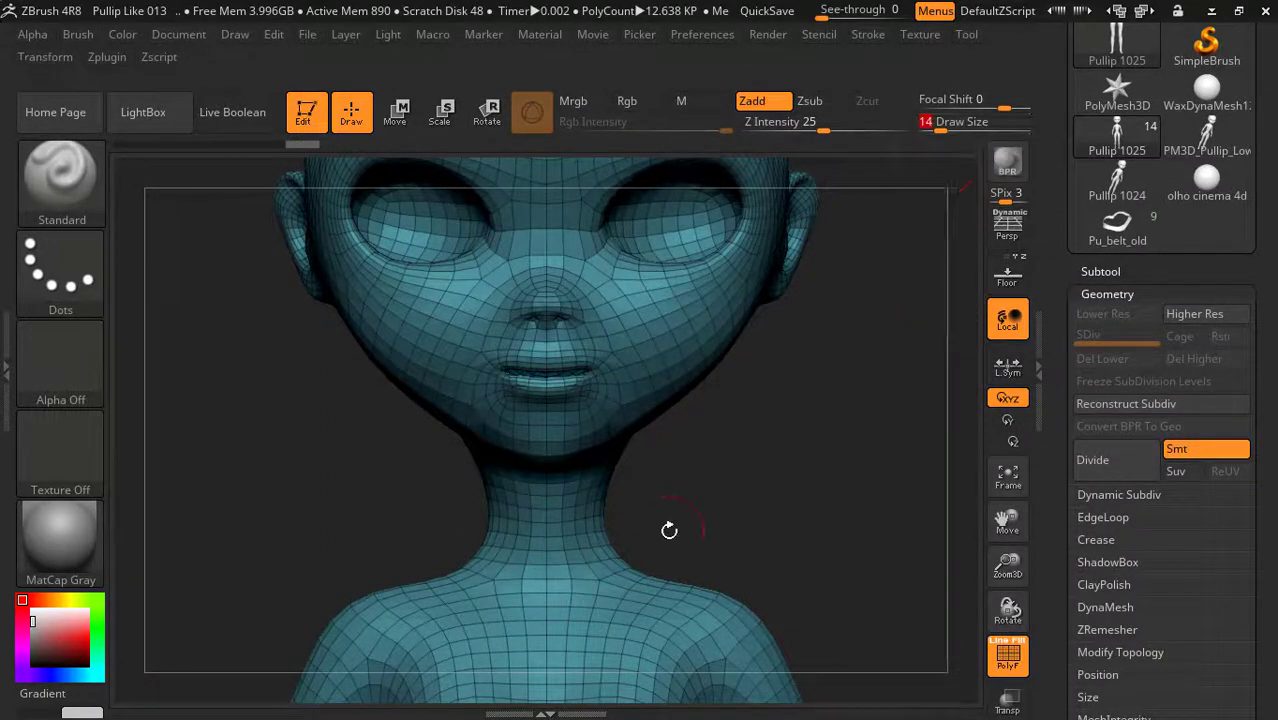
key(ctrl+shift)
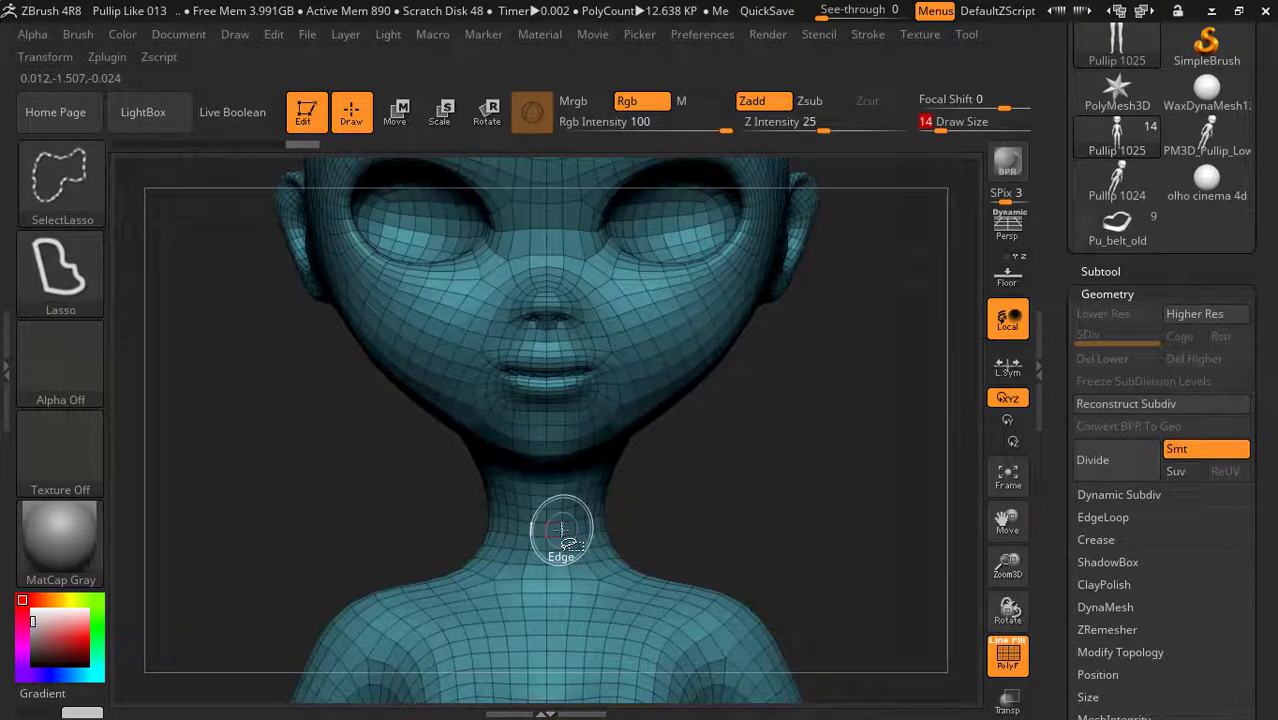
ctrl+shift+click(561, 530)
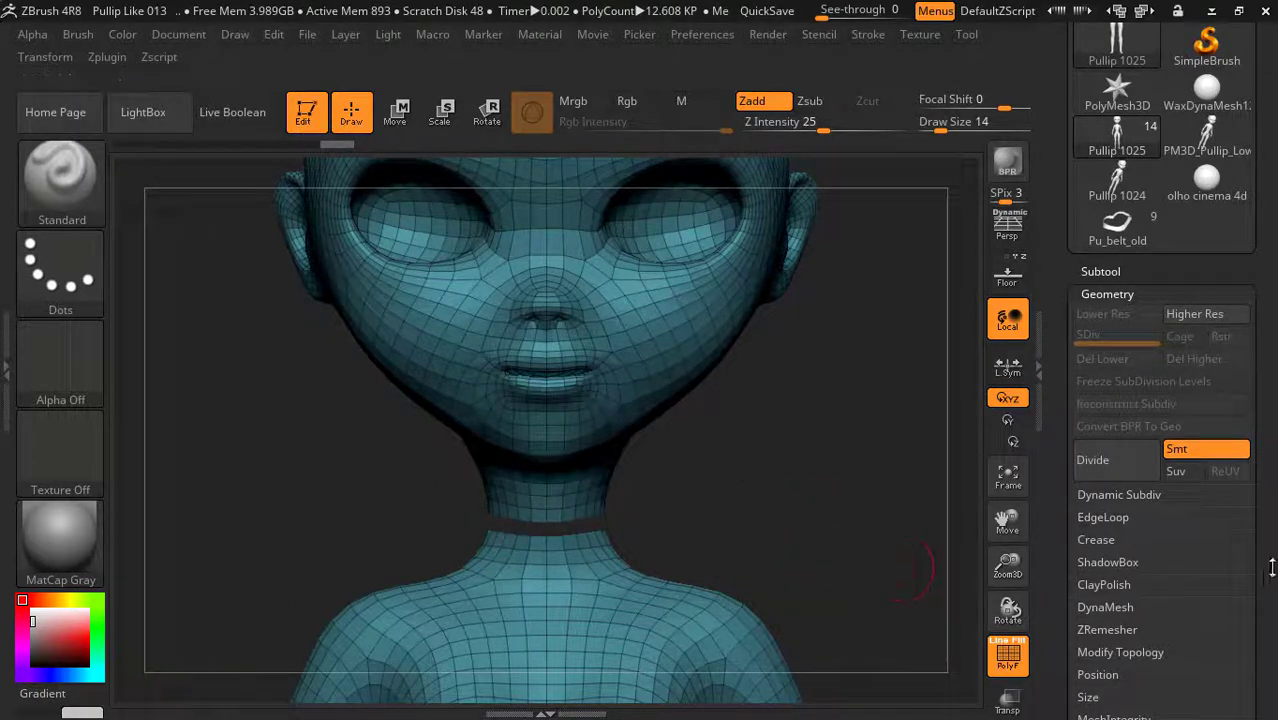
drag(1272, 567, 1262, 381)
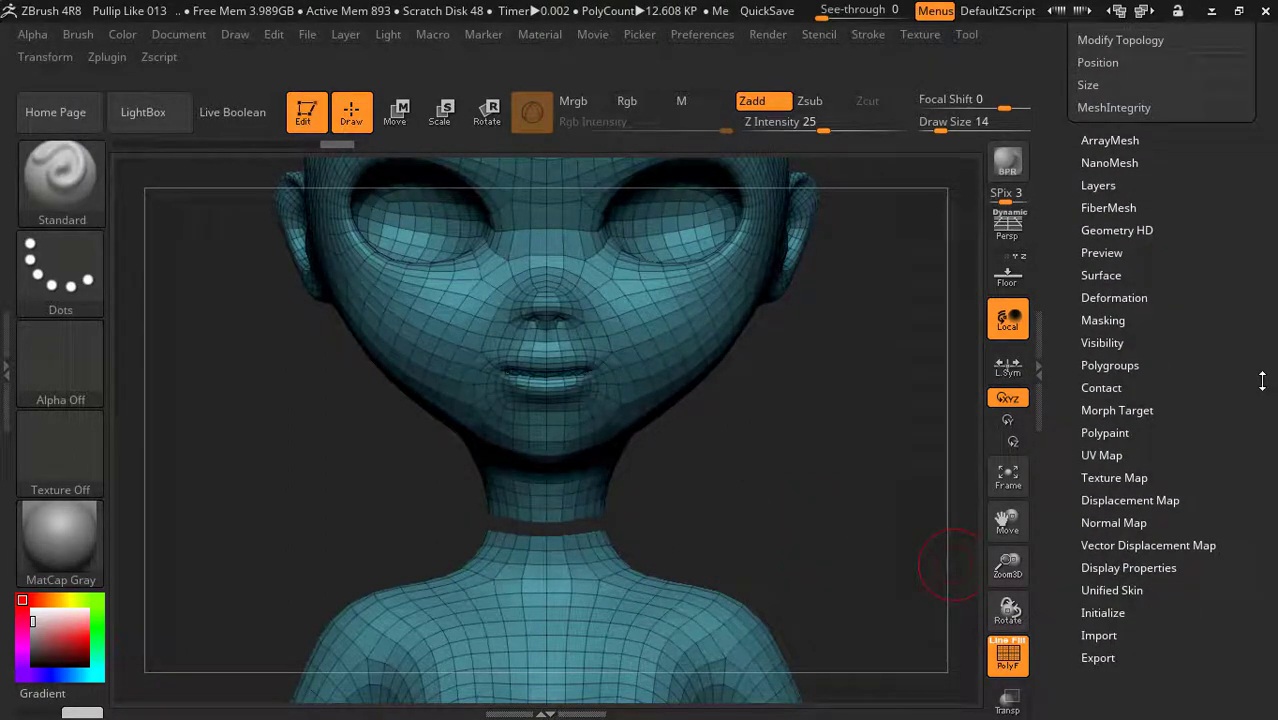
Auto Group the mesh into head and body polygroups, then hide the purple body group
click(1112, 364)
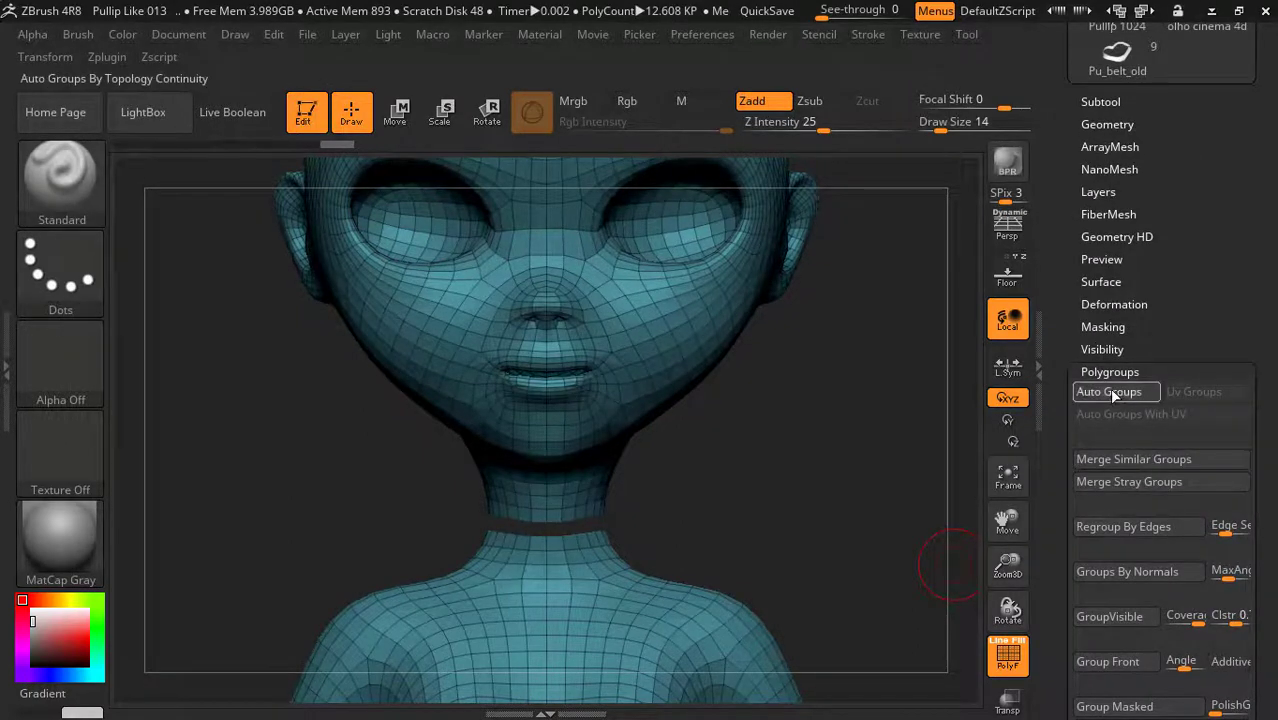
click(1109, 390)
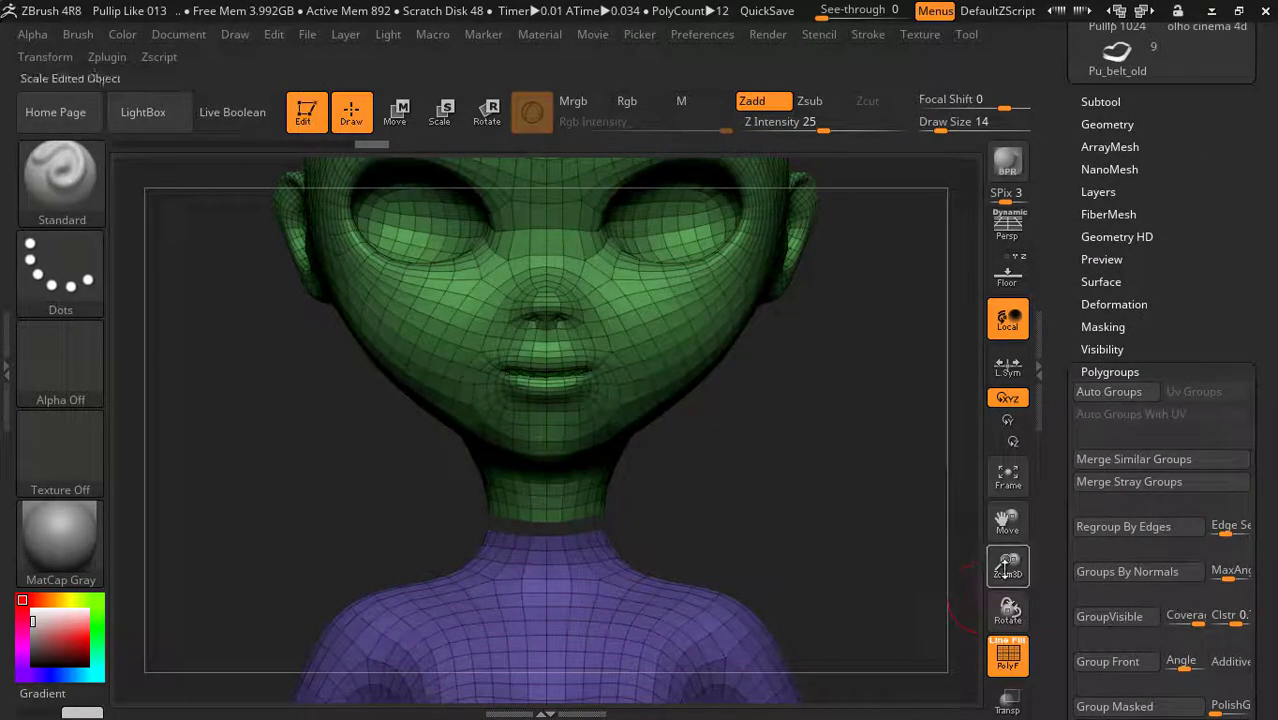
mouse_move(1008, 565)
mouse_down()
mouse_move(1003, 510)
mouse_move(897, 441)
mouse_up()
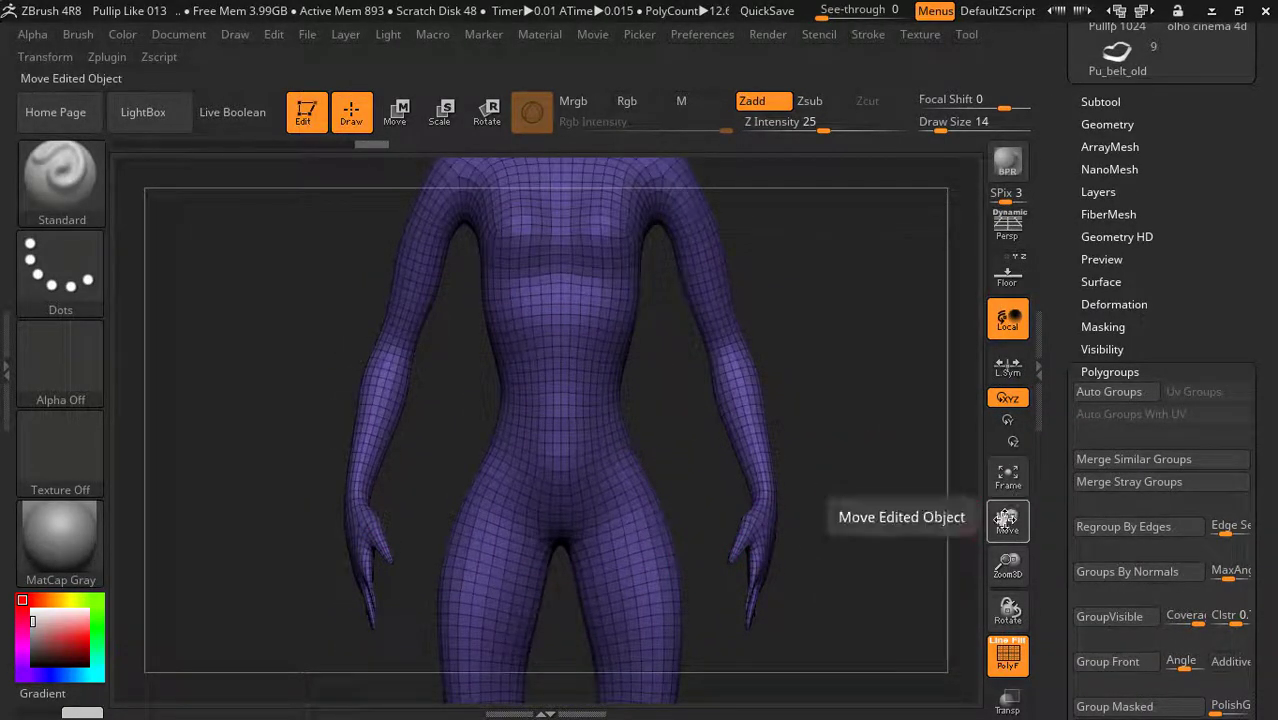
drag(1006, 518, 1006, 710)
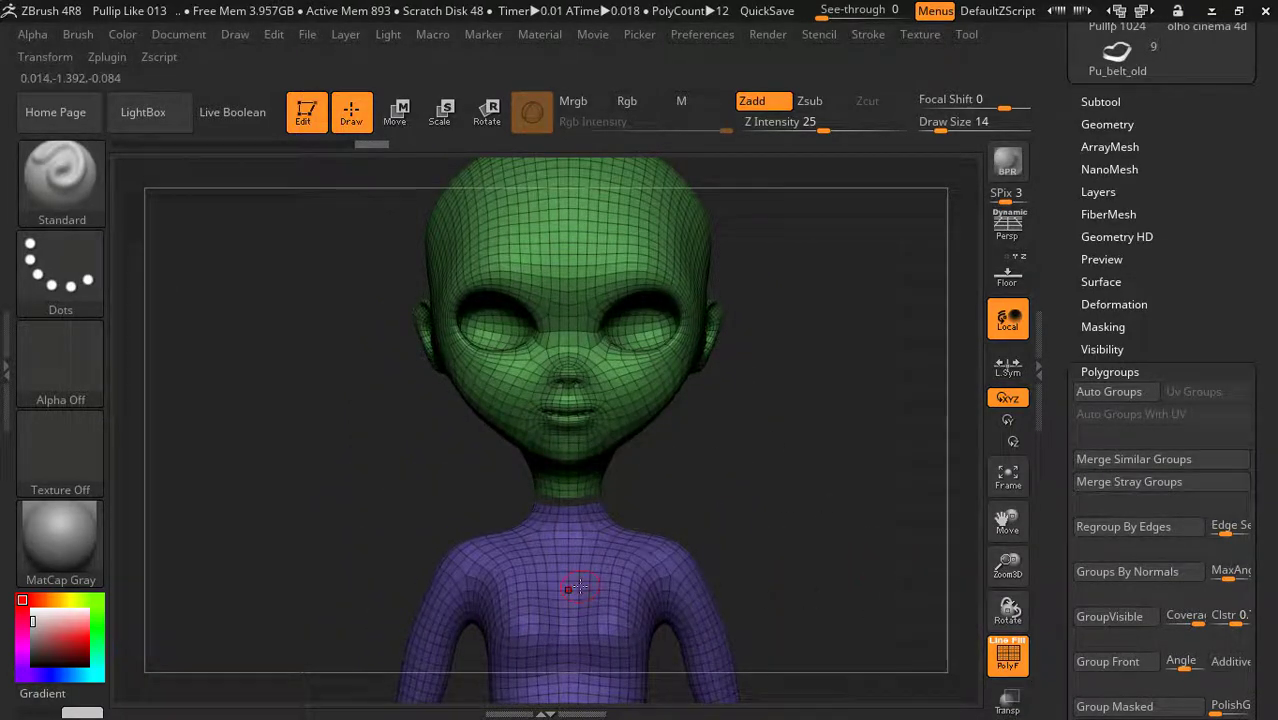
key(ctrl+shift)
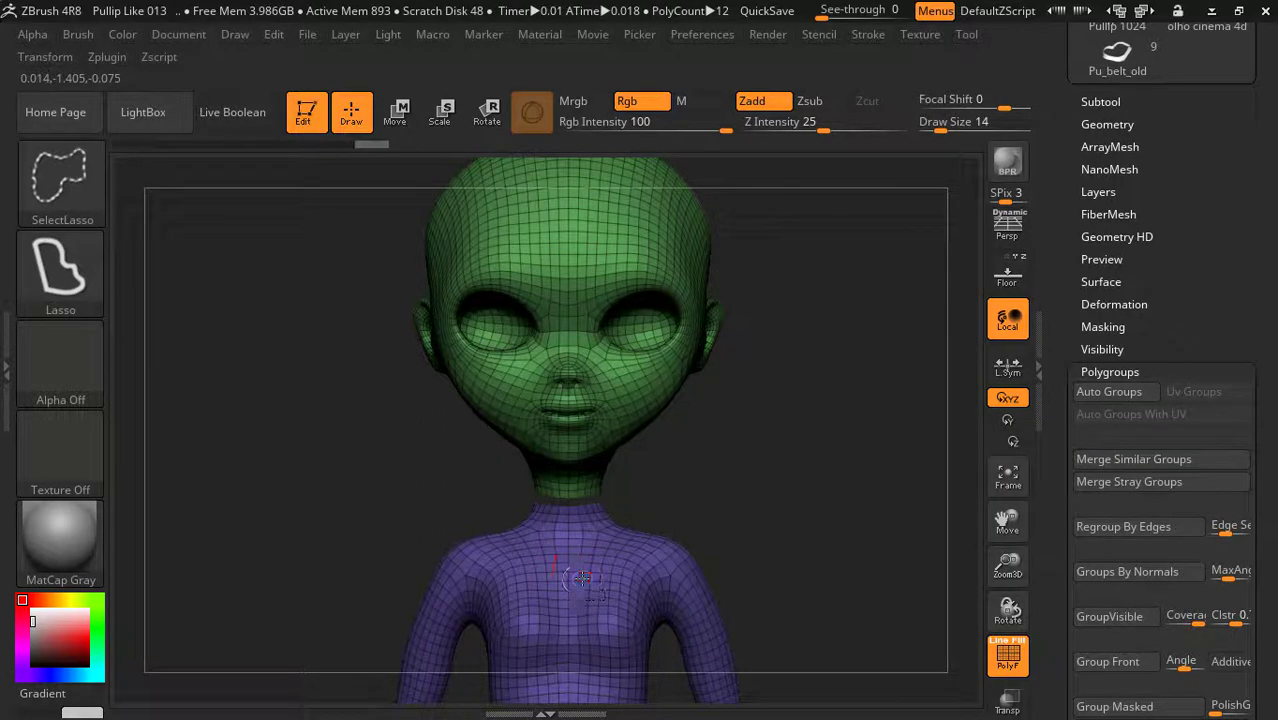
ctrl+shift+click(582, 578)
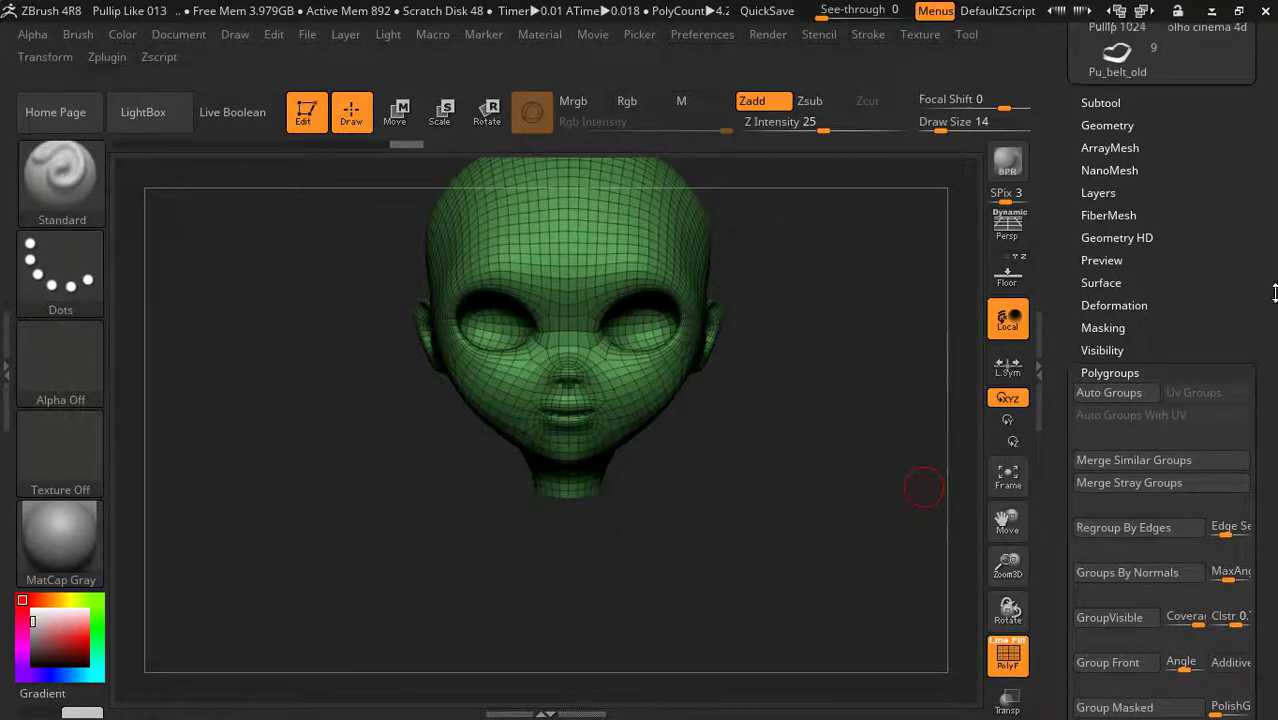
Run Del Hidden under Modify Topology to remove the hidden body from Pullip 1025
scroll(1276, 290, up, 3)
click(1110, 274)
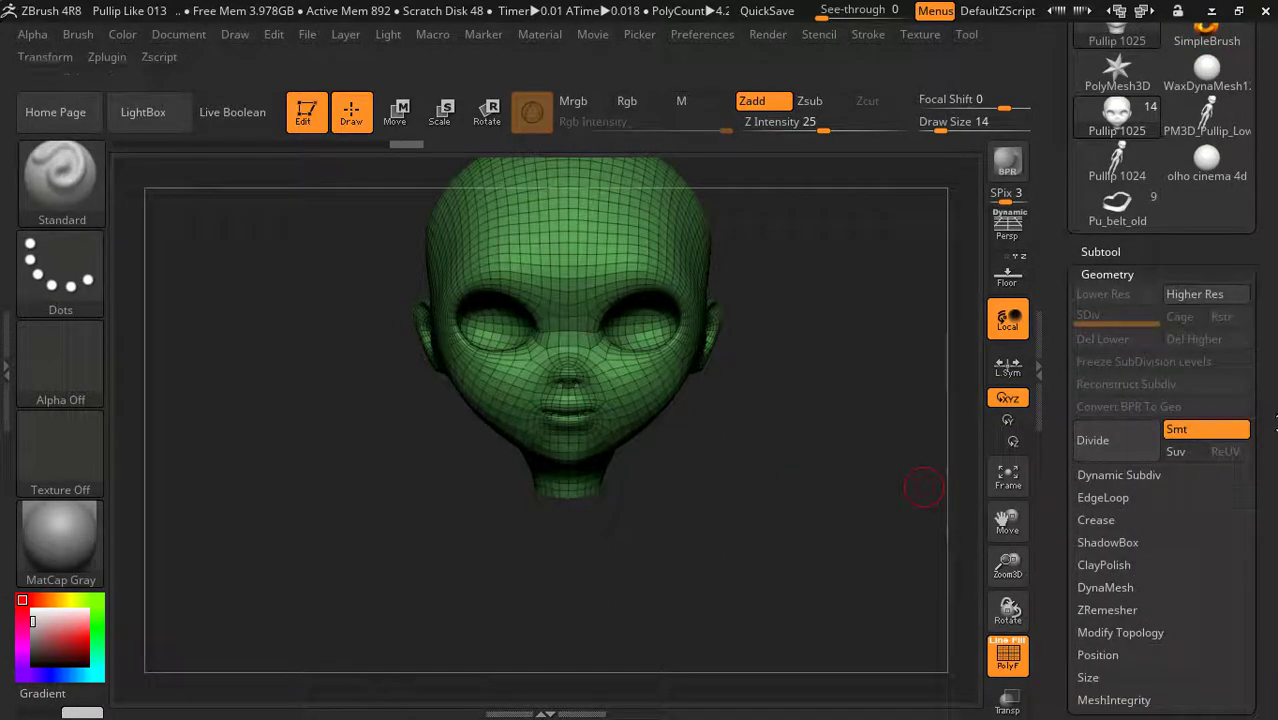
drag(1244, 342, 1260, 301)
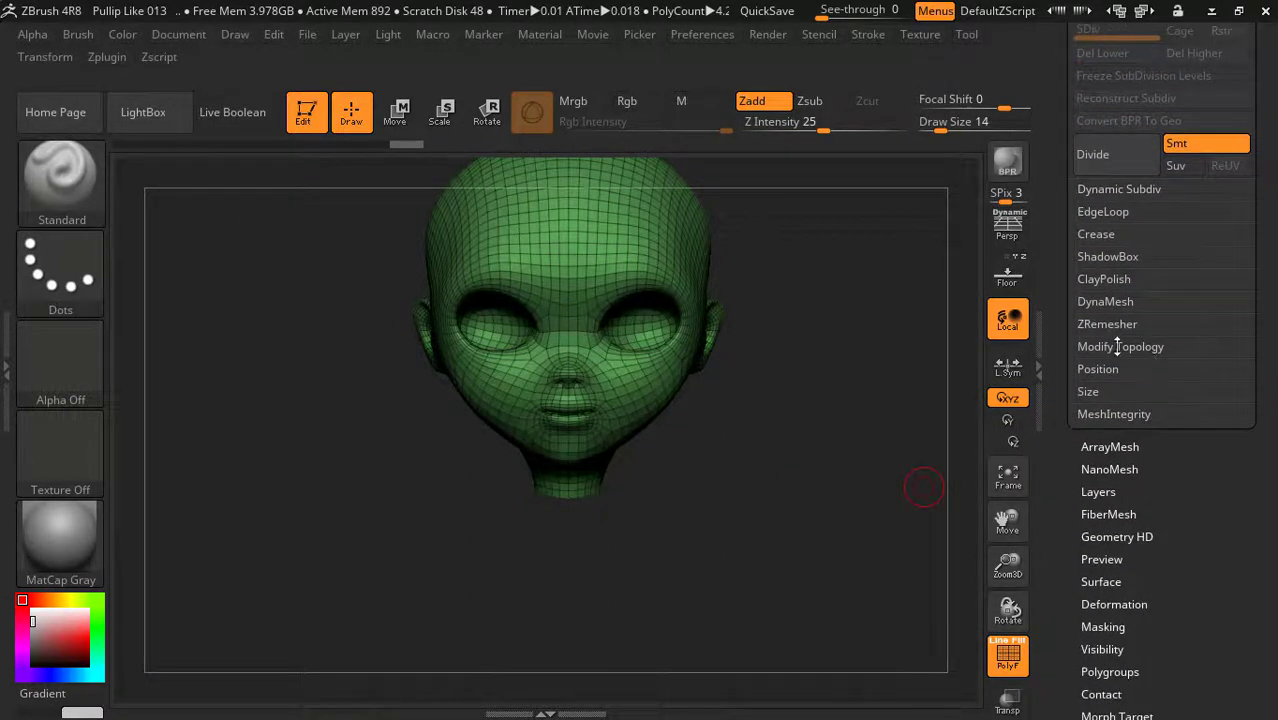
click(1125, 346)
click(1104, 437)
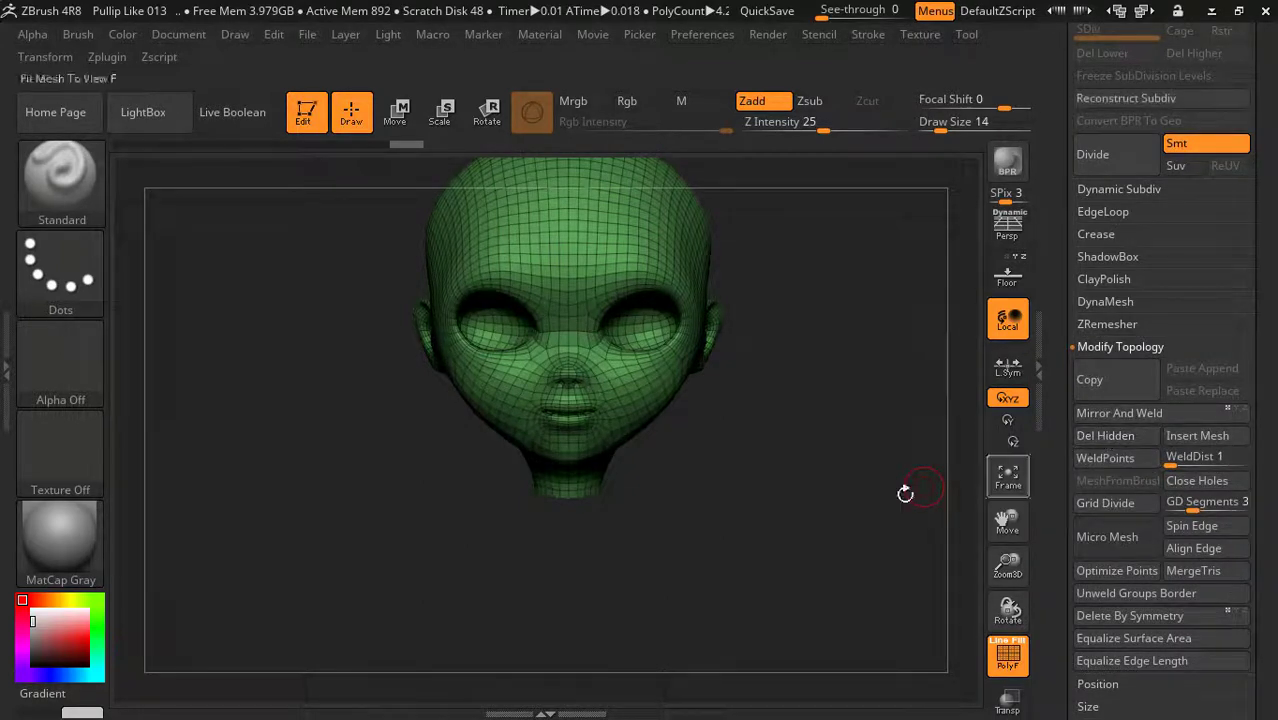
drag(1250, 200, 1247, 261)
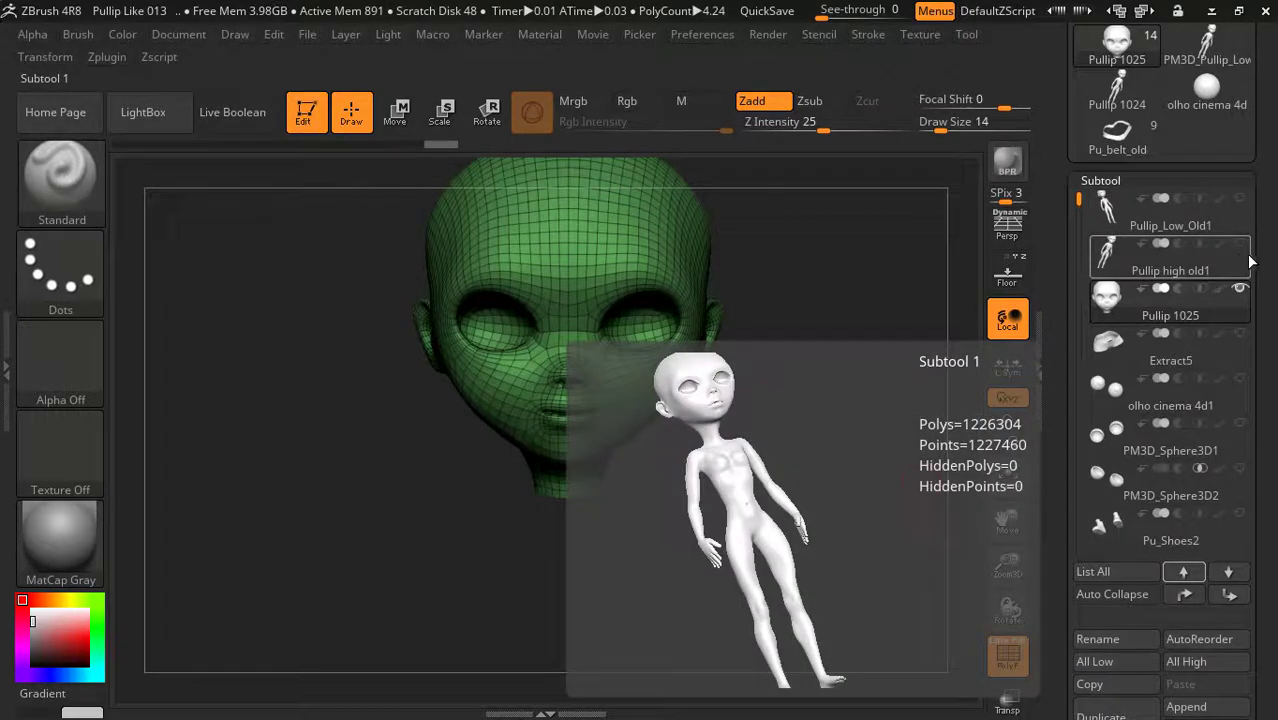
Select the Pullip_Low_Old1 subtool, delete it and confirm the permanent deletion
scroll(1202, 260, up, 1)
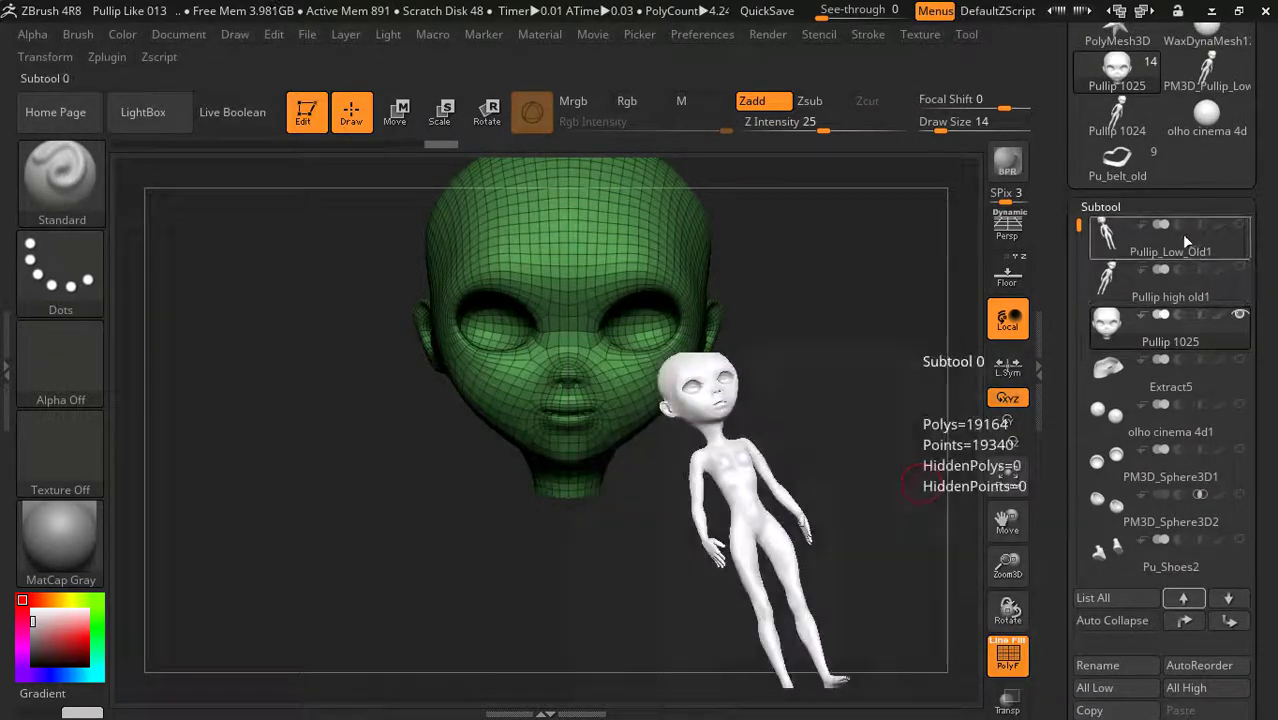
click(1181, 234)
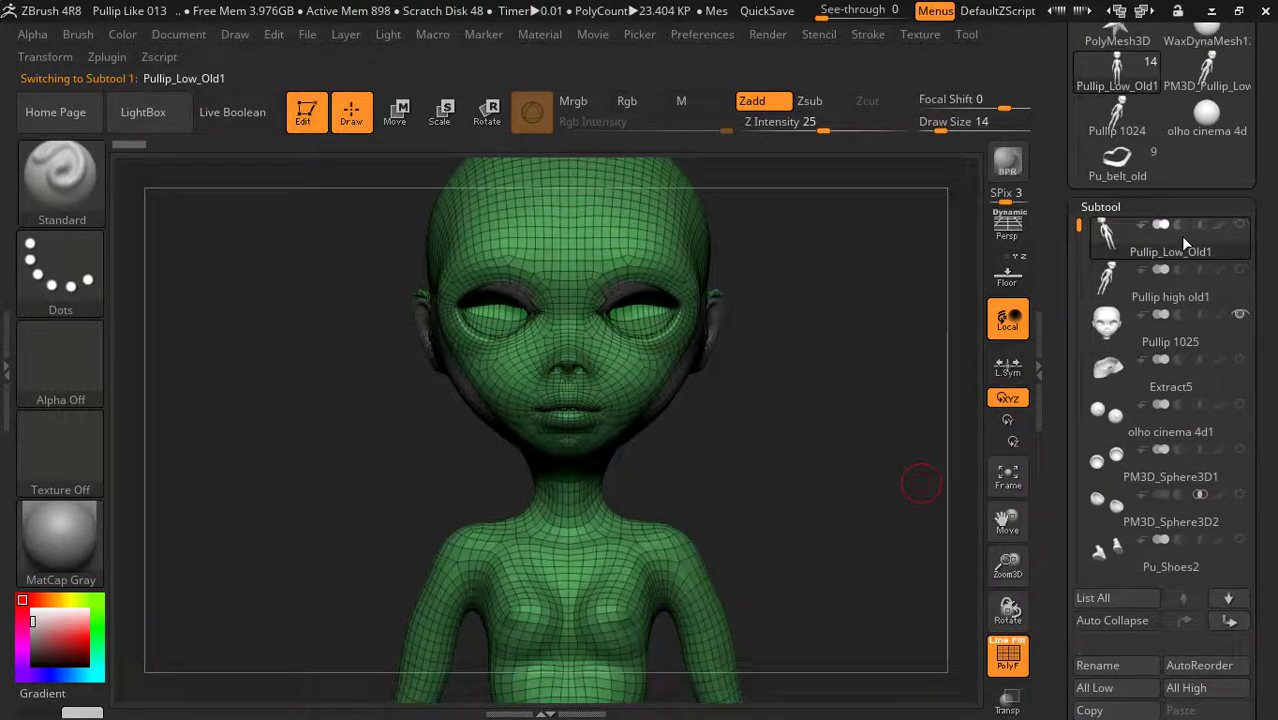
mouse_move(1170, 240)
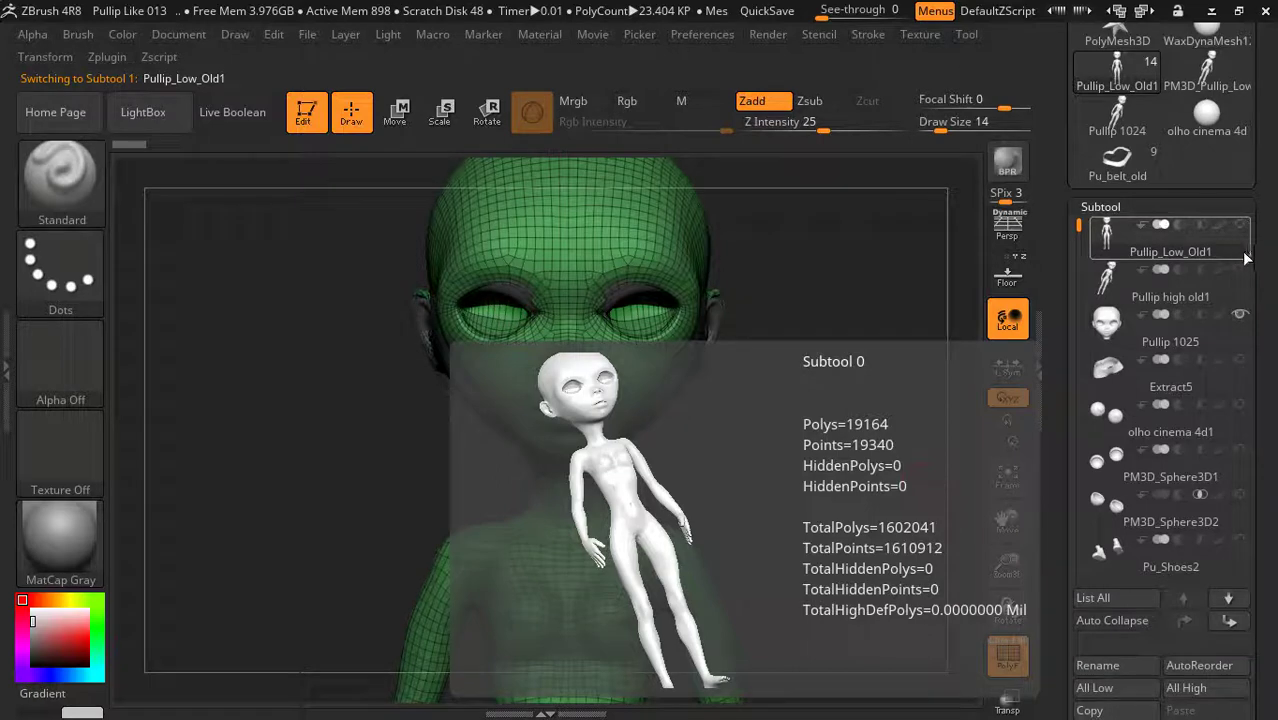
mouse_move(1270, 280)
mouse_down()
mouse_move(1267, 224)
mouse_move(1267, 252)
mouse_up()
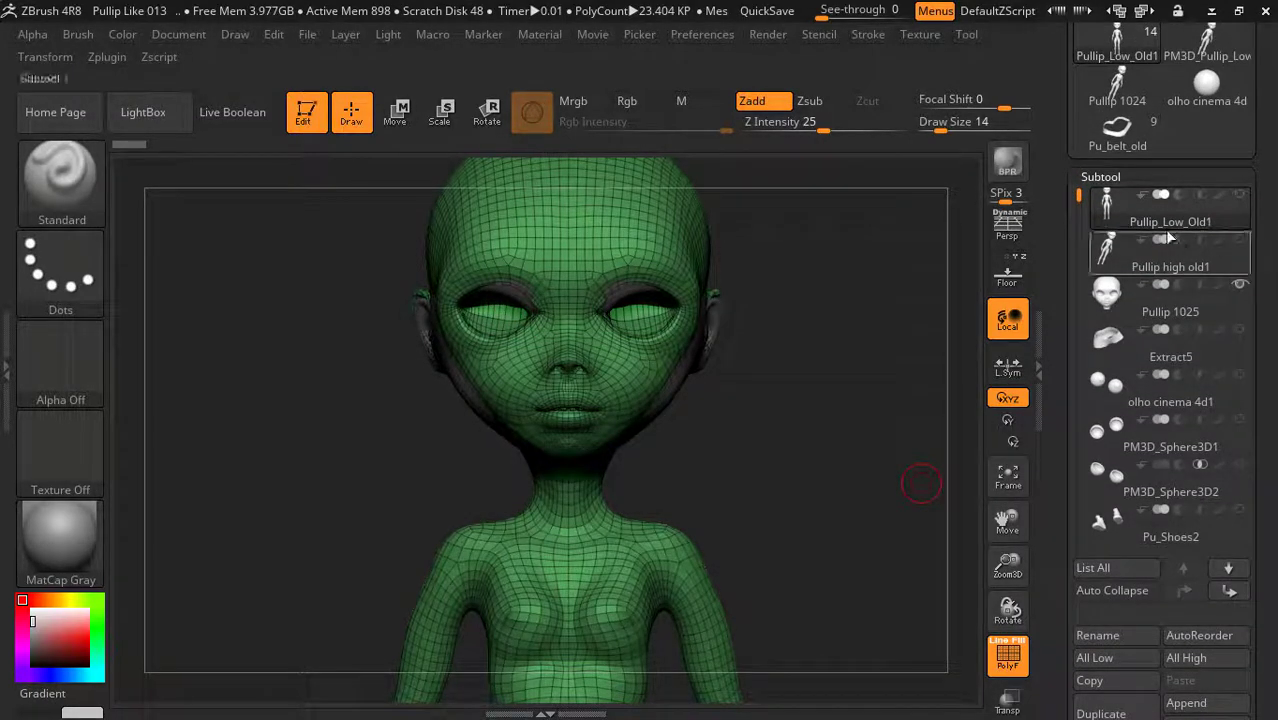
drag(1276, 340, 1266, 238)
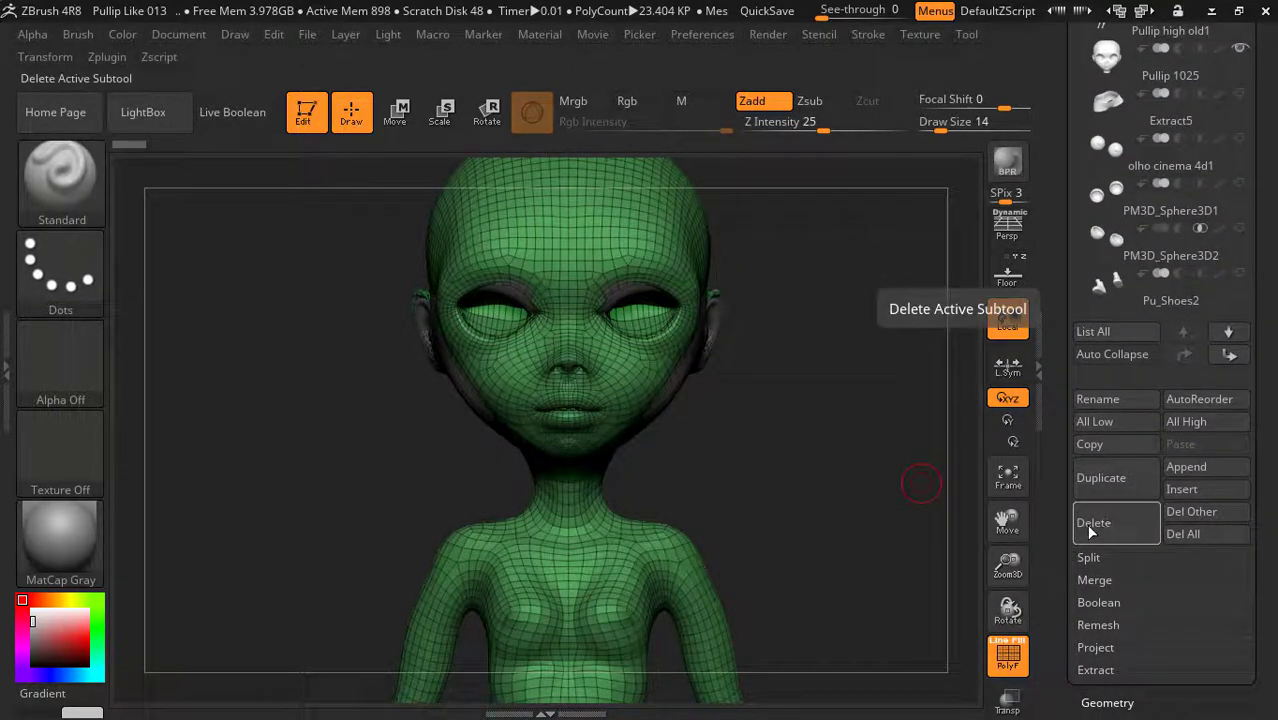
click(1107, 518)
click(944, 567)
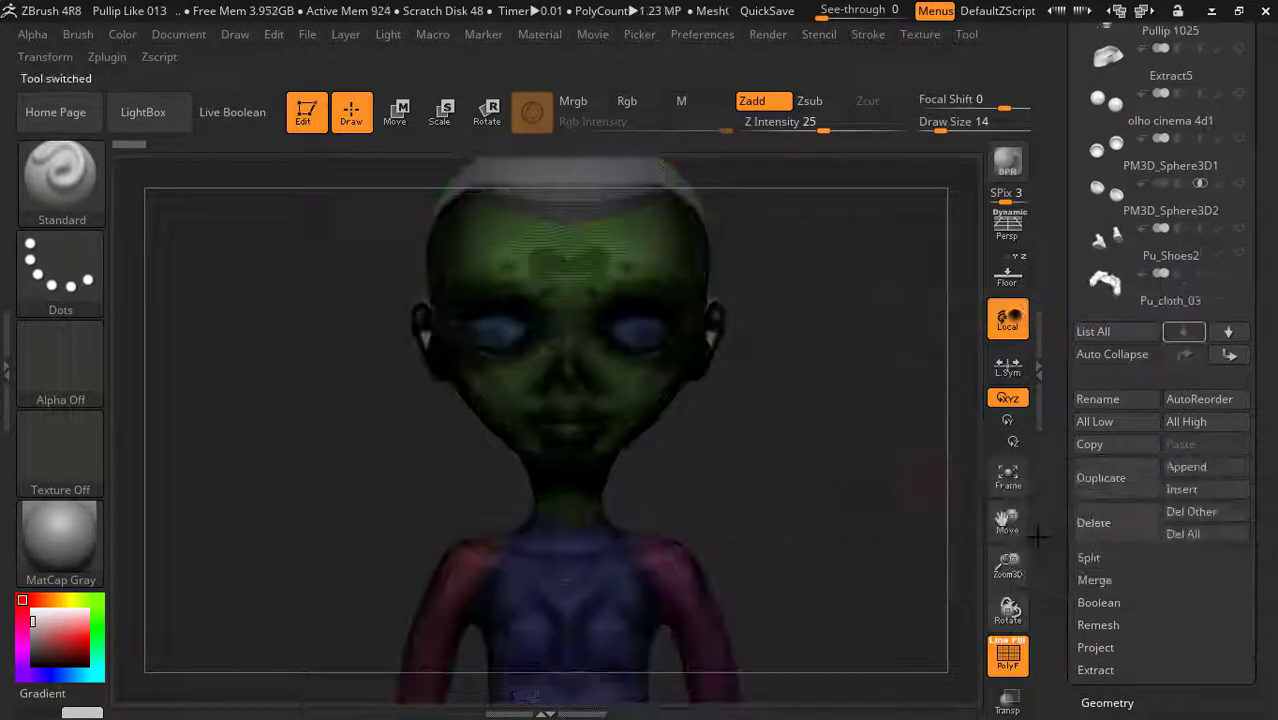
Check Pullip high old1, then reselect the Pullip 1025 head subtool
drag(1276, 242, 1276, 441)
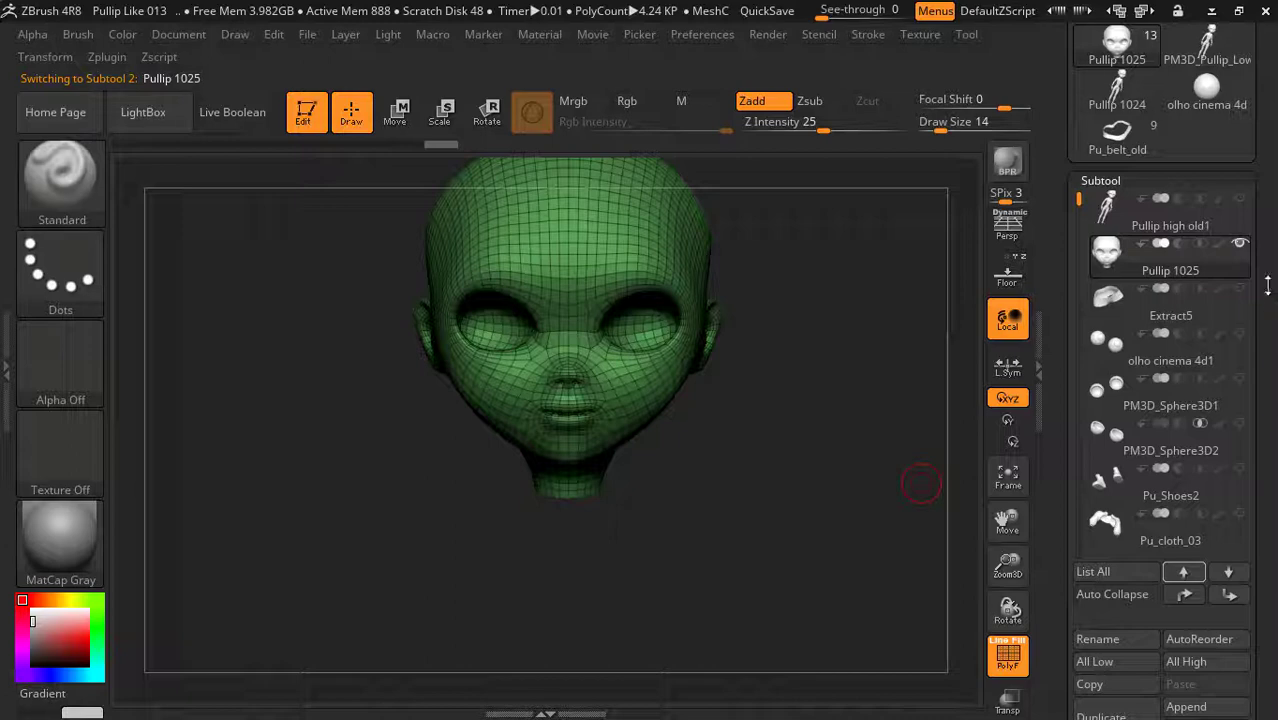
drag(1267, 285, 1273, 353)
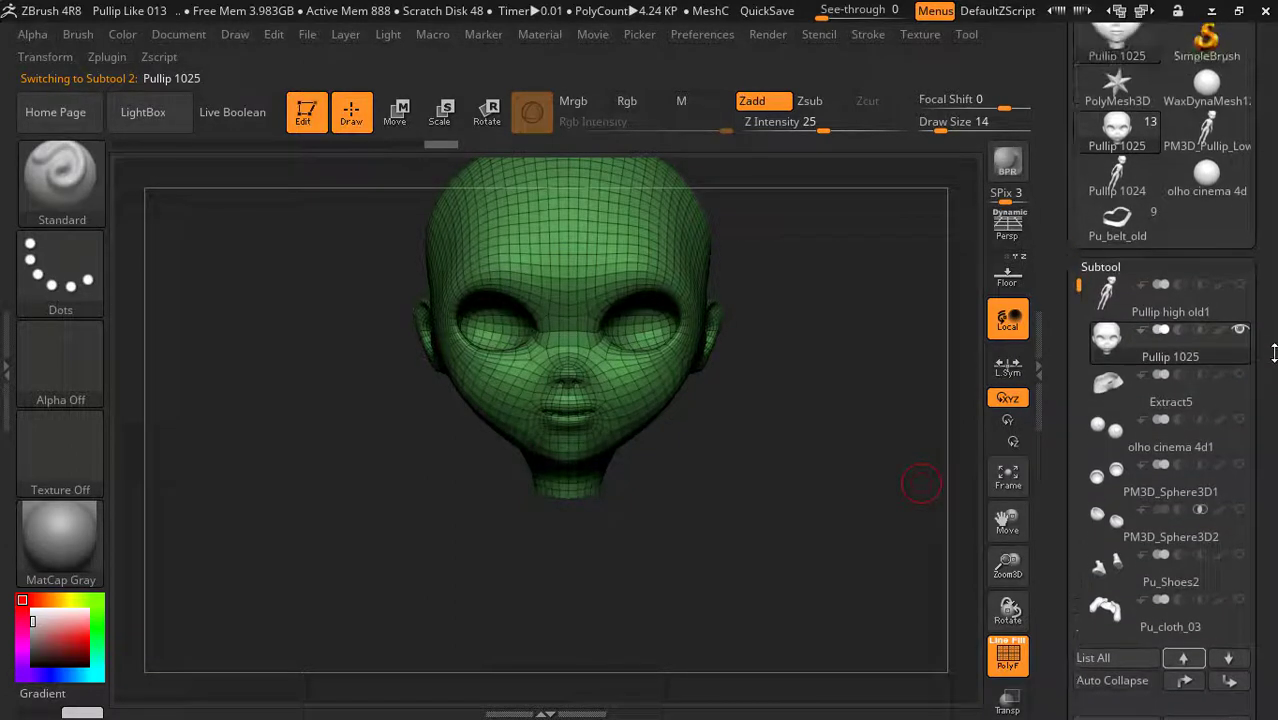
click(1164, 313)
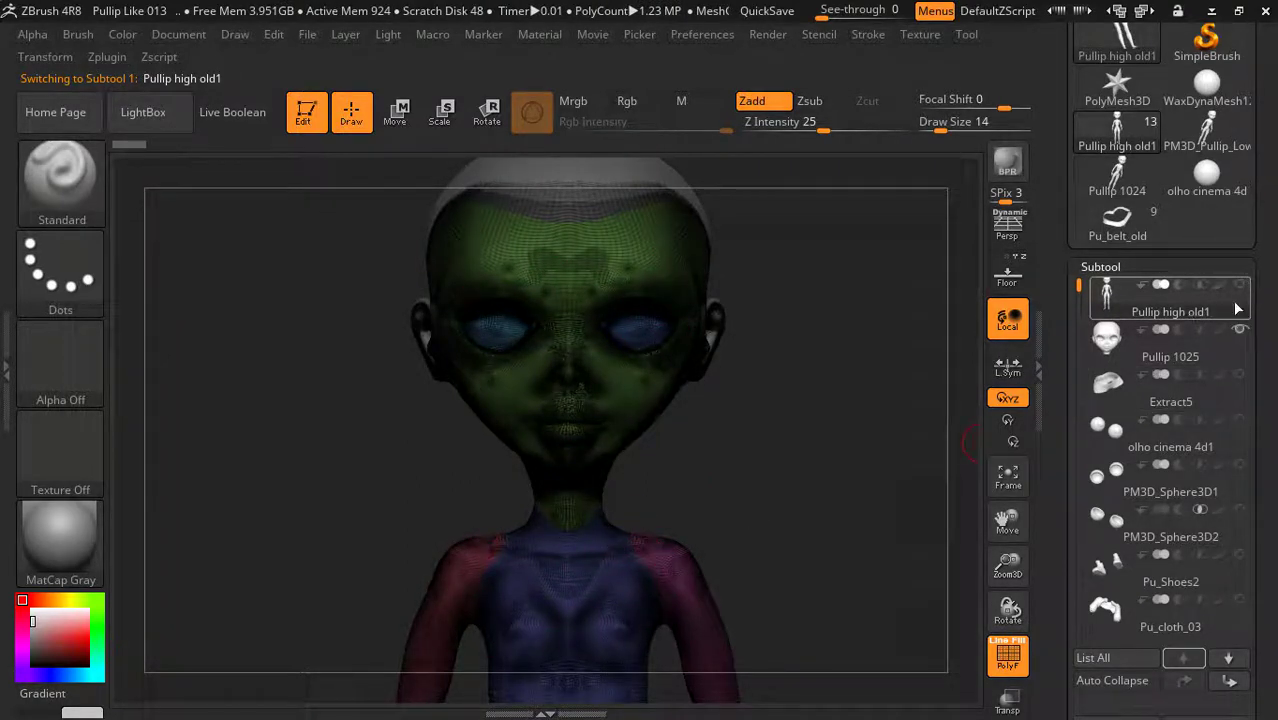
click(1234, 343)
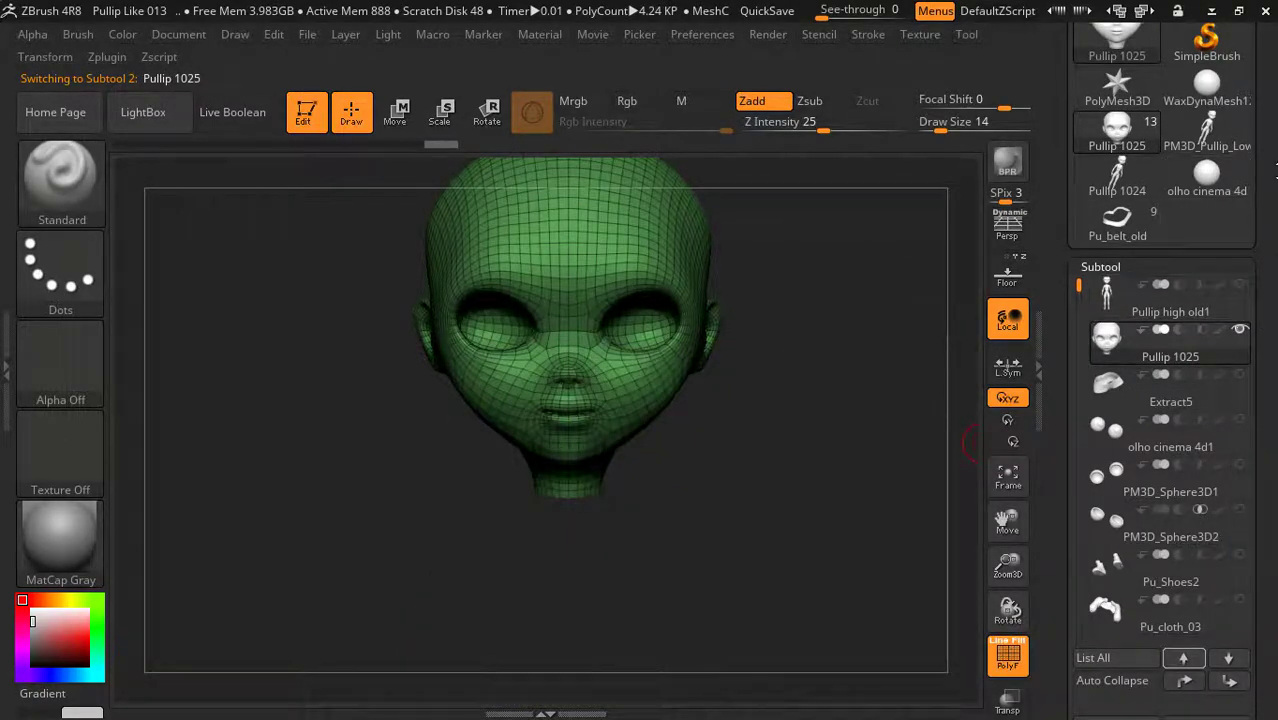
drag(1275, 170, 1275, 307)
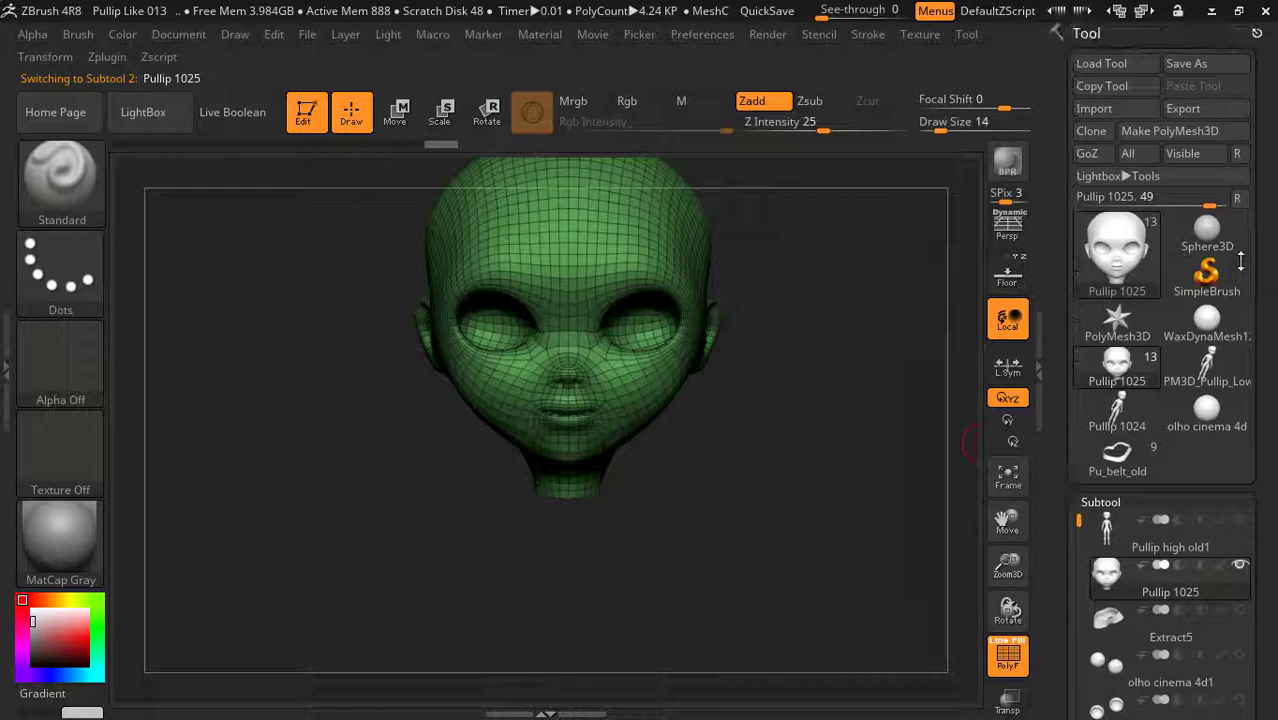
Load the Pullip_Low.ZTL file as a new tool
click(1103, 64)
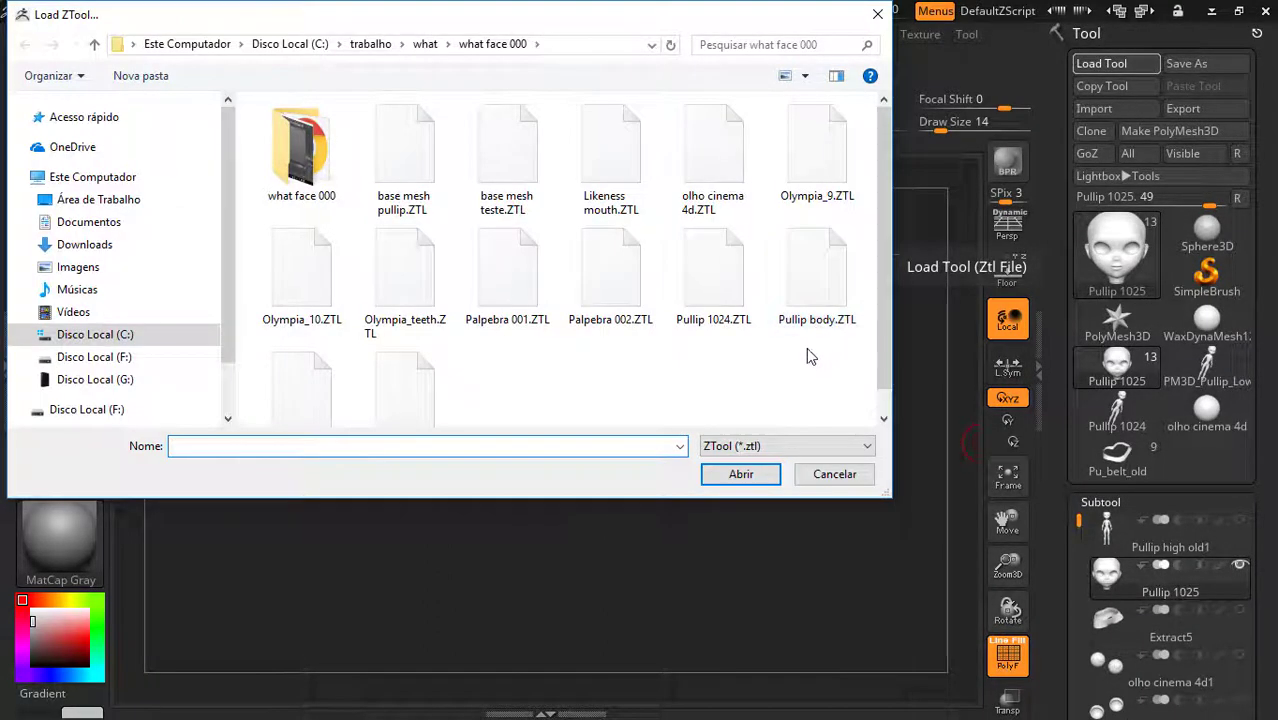
drag(887, 292, 887, 326)
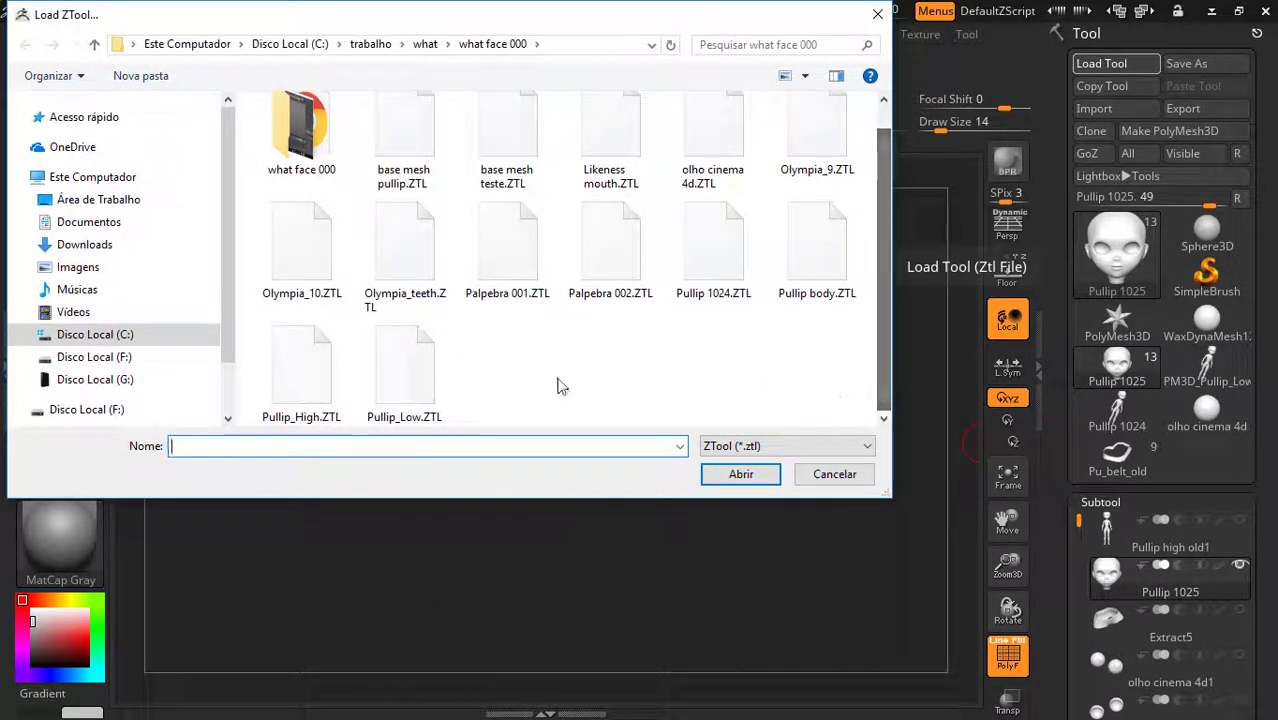
click(412, 375)
click(738, 474)
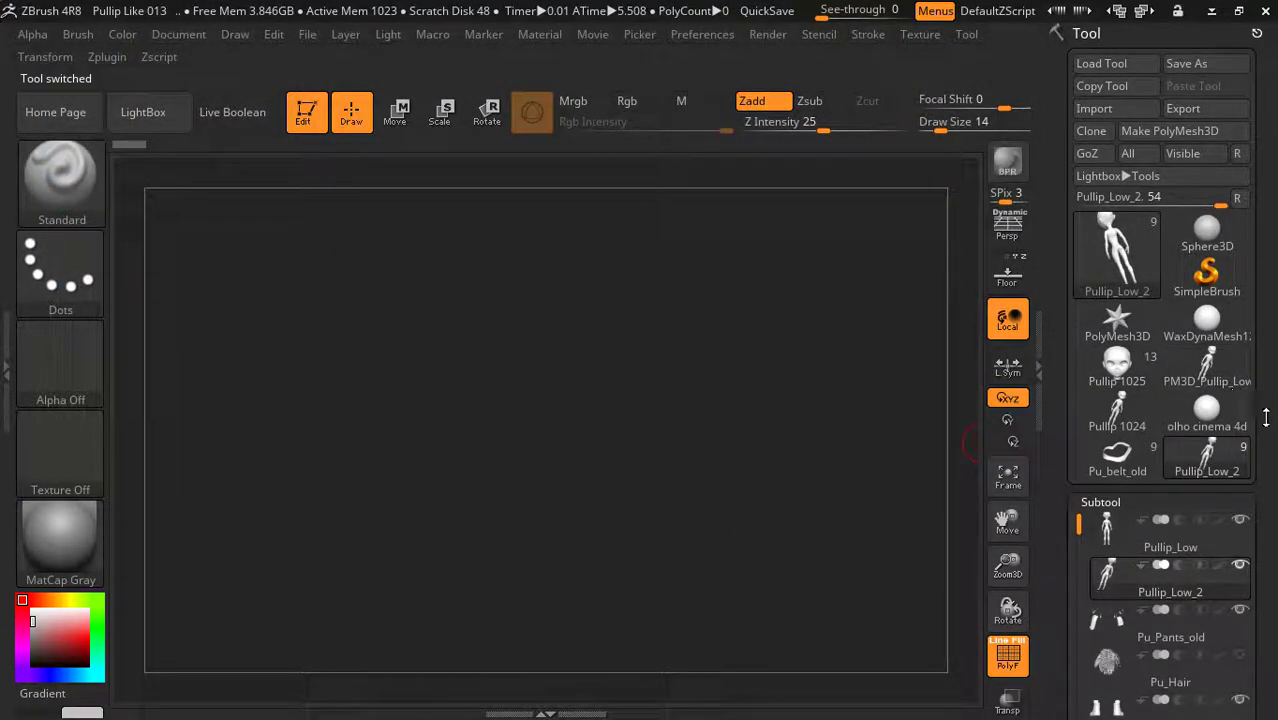
Inspect the loaded tool's Pullip_Low subtool, then reselect Pullip_Low_2
drag(1266, 418, 1266, 290)
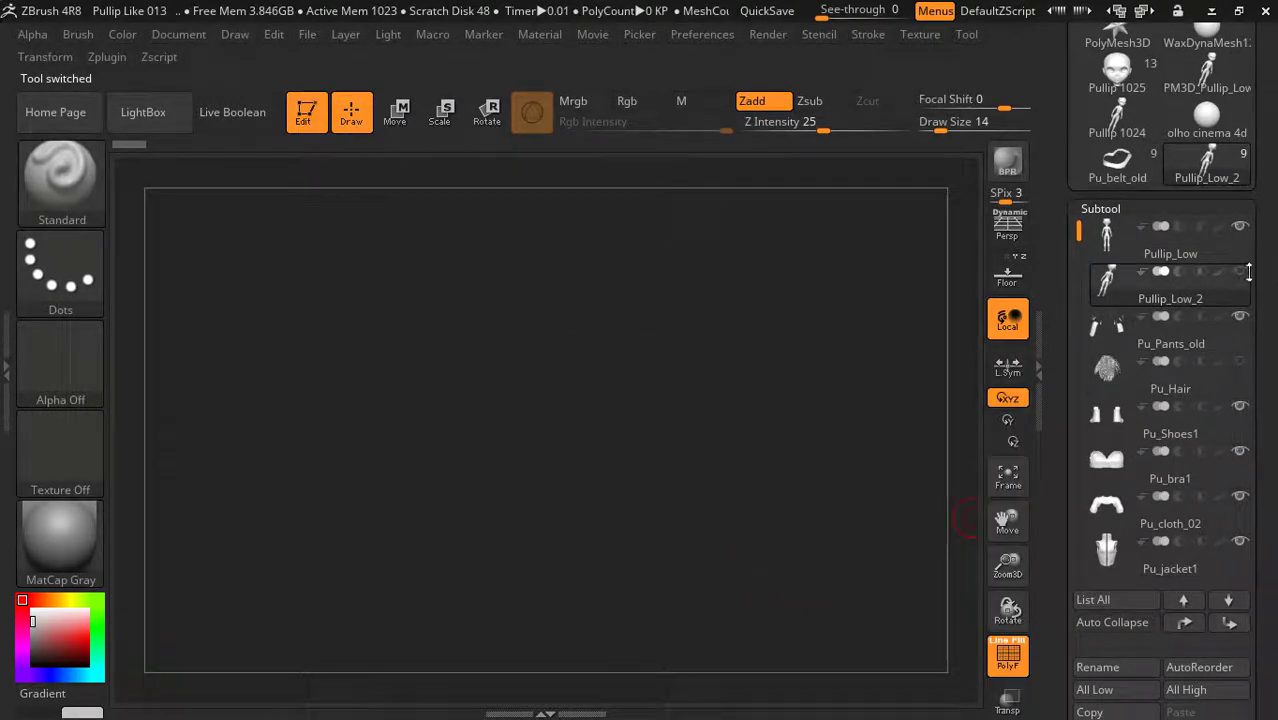
click(1180, 245)
mouse_move(1170, 330)
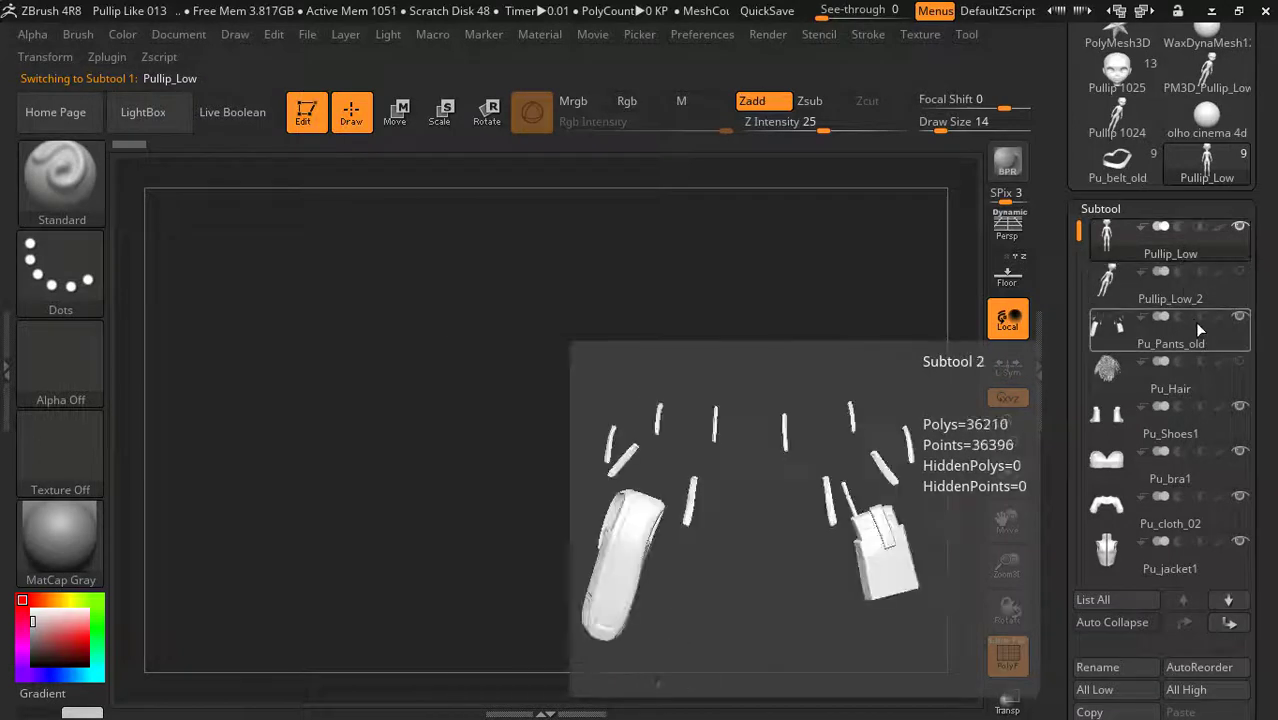
click(1172, 298)
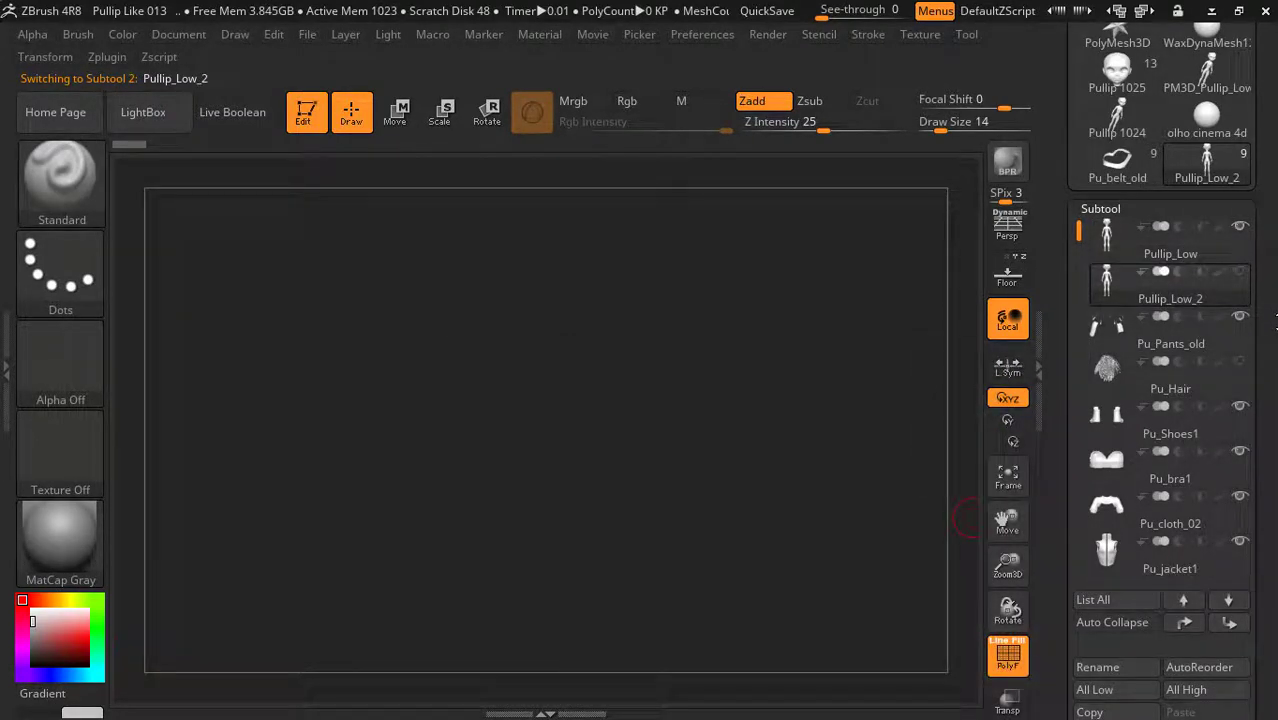
drag(1276, 318, 1267, 418)
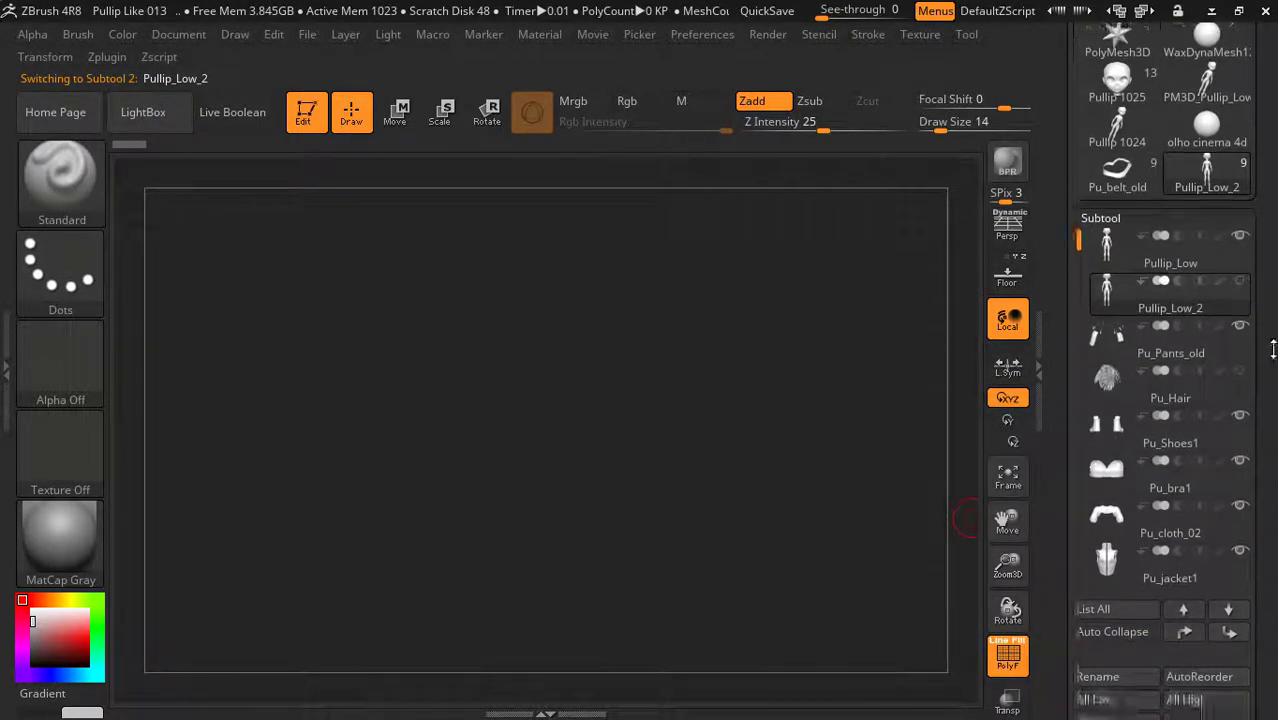
Switch back to the Pullip 1025 tool and append Pullip_Low_2 as a subtool
click(1117, 268)
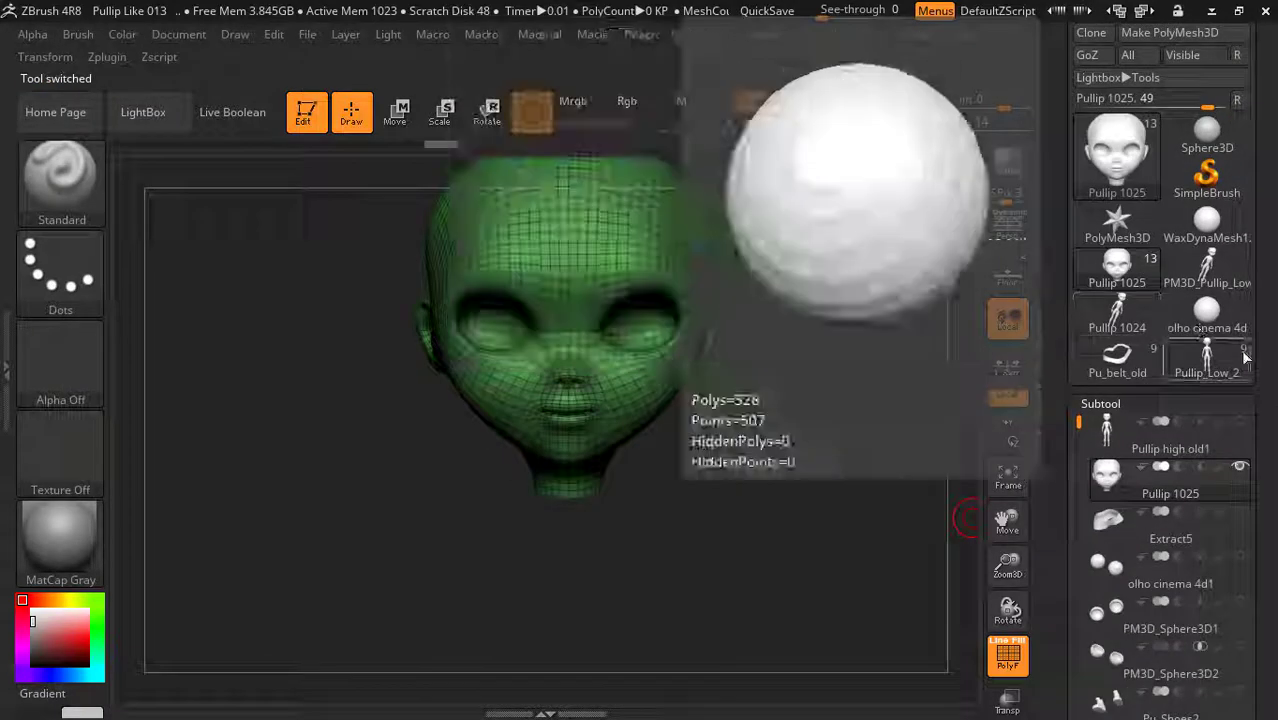
drag(1271, 418, 1267, 240)
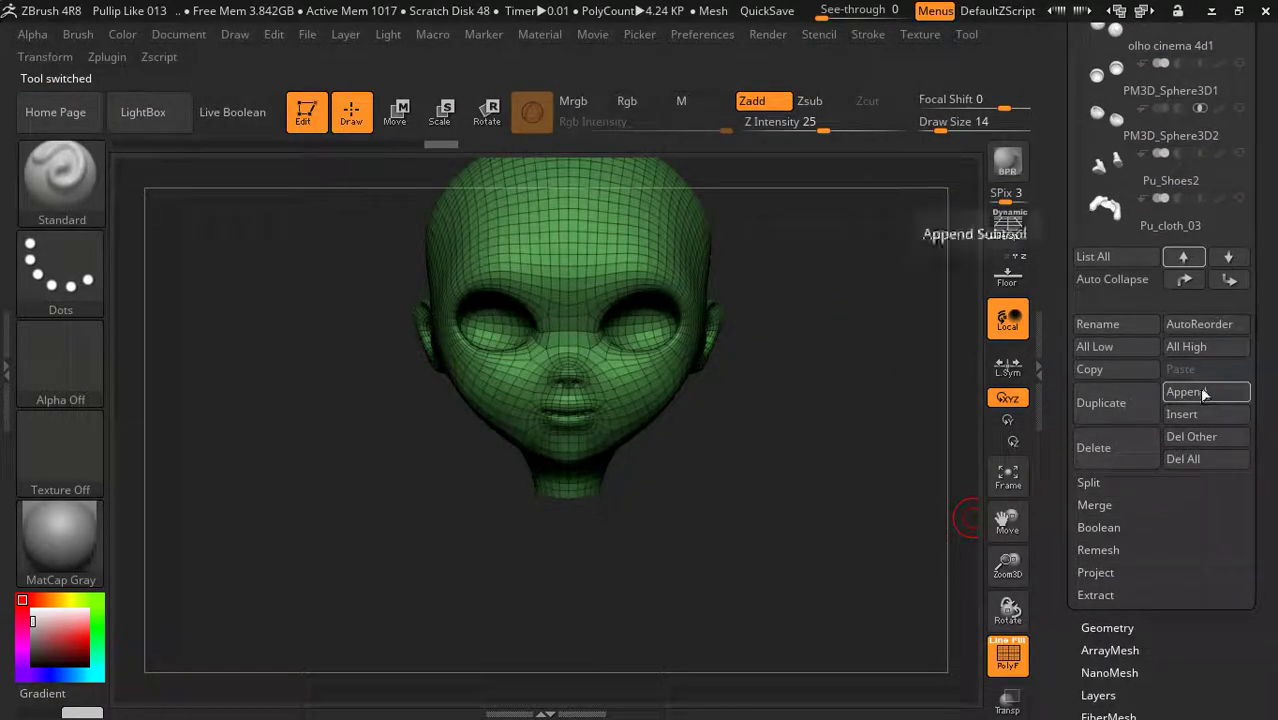
click(1190, 392)
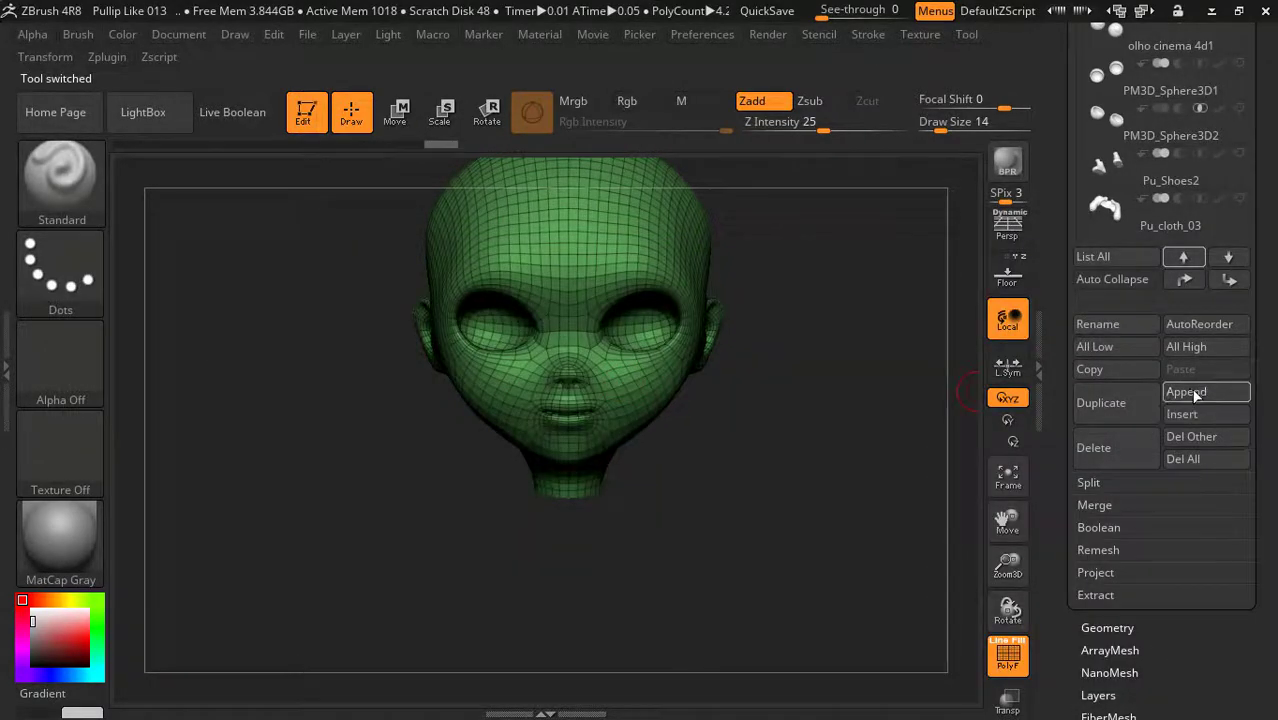
click(1188, 391)
click(467, 454)
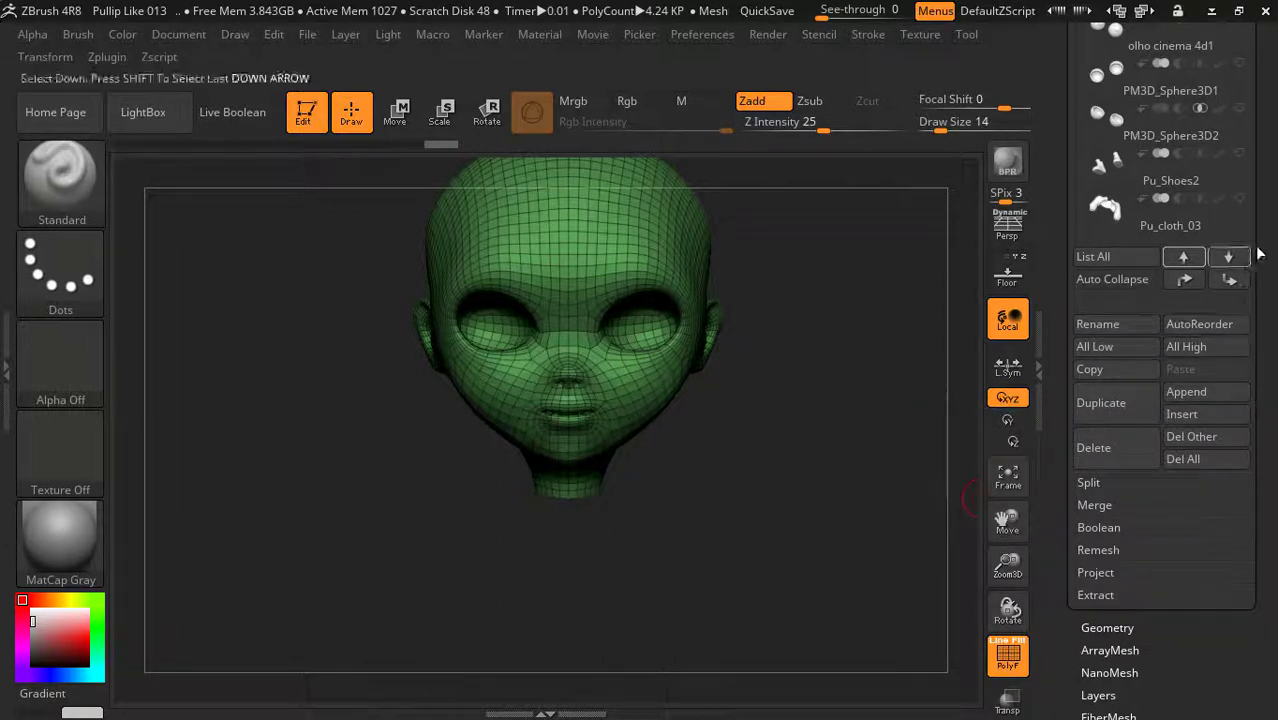
Select the newly appended Pullip_Low_3 subtool at the bottom of the stack
drag(1266, 235, 1266, 267)
click(1230, 289)
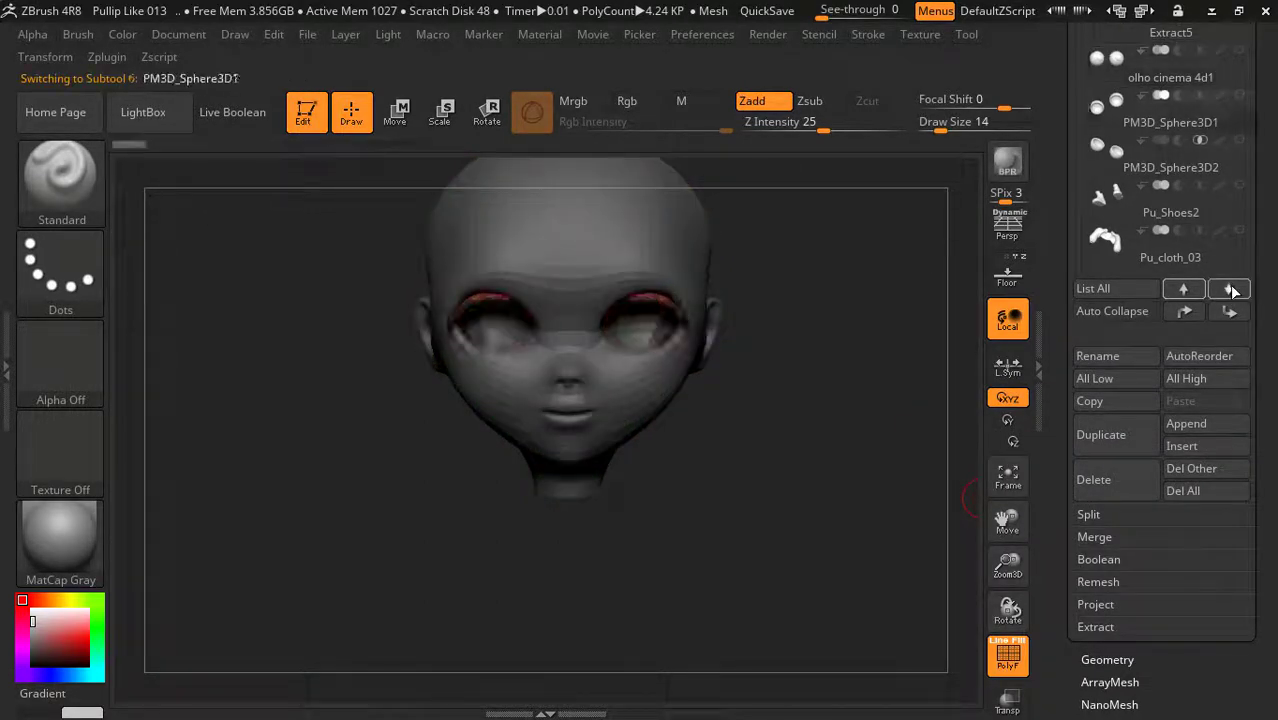
click(1230, 289)
click(1230, 289)
click(1230, 289)
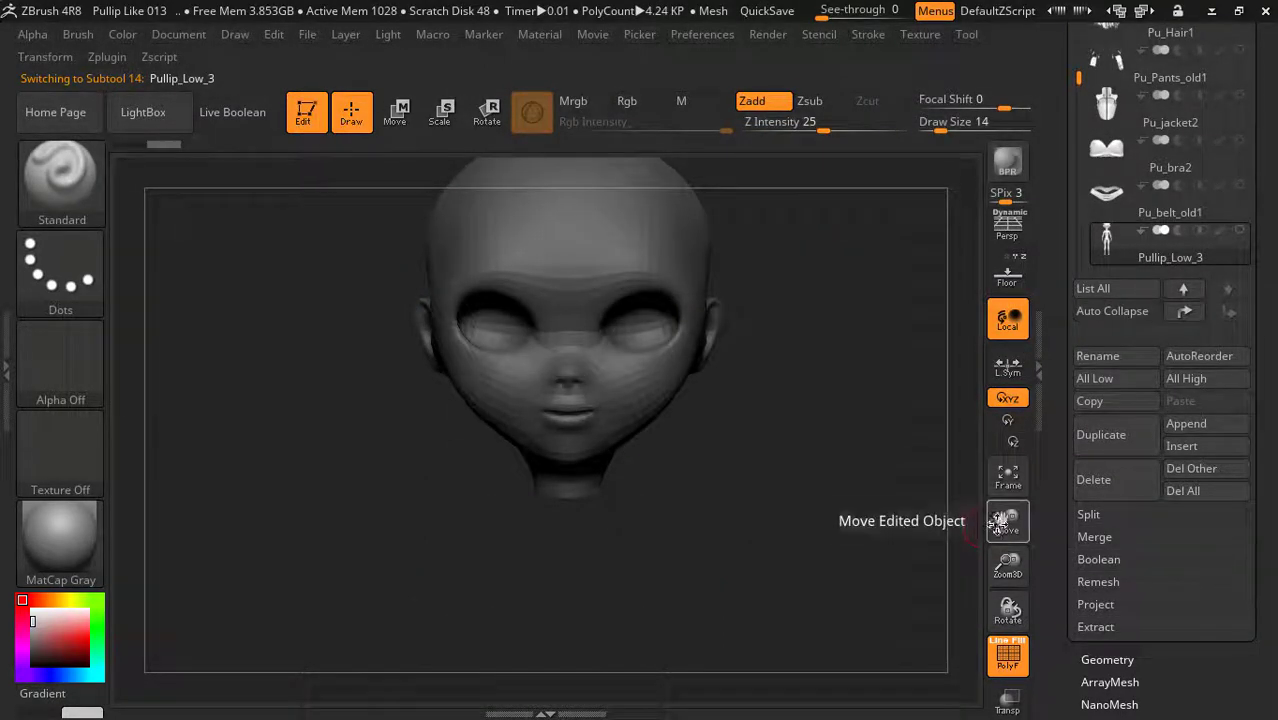
Rotate the small Pullip_Low_3 body to face front and scale it up to the head's size
key(f)
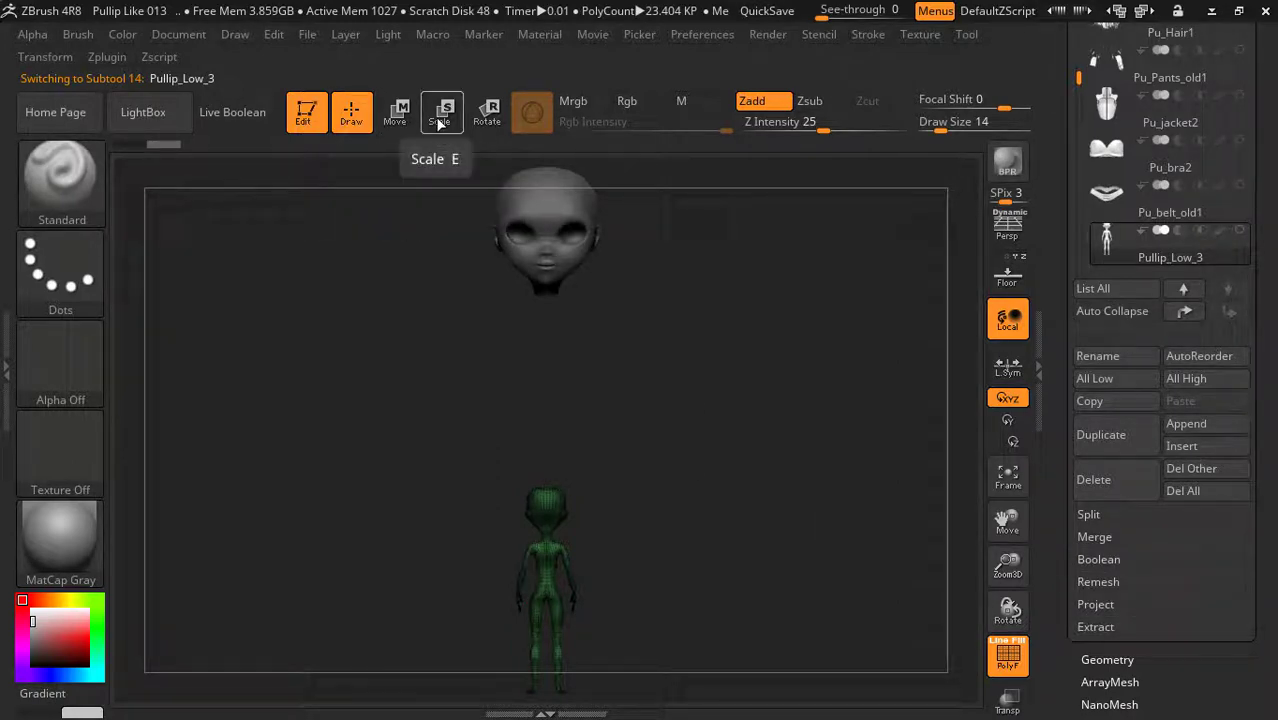
click(392, 118)
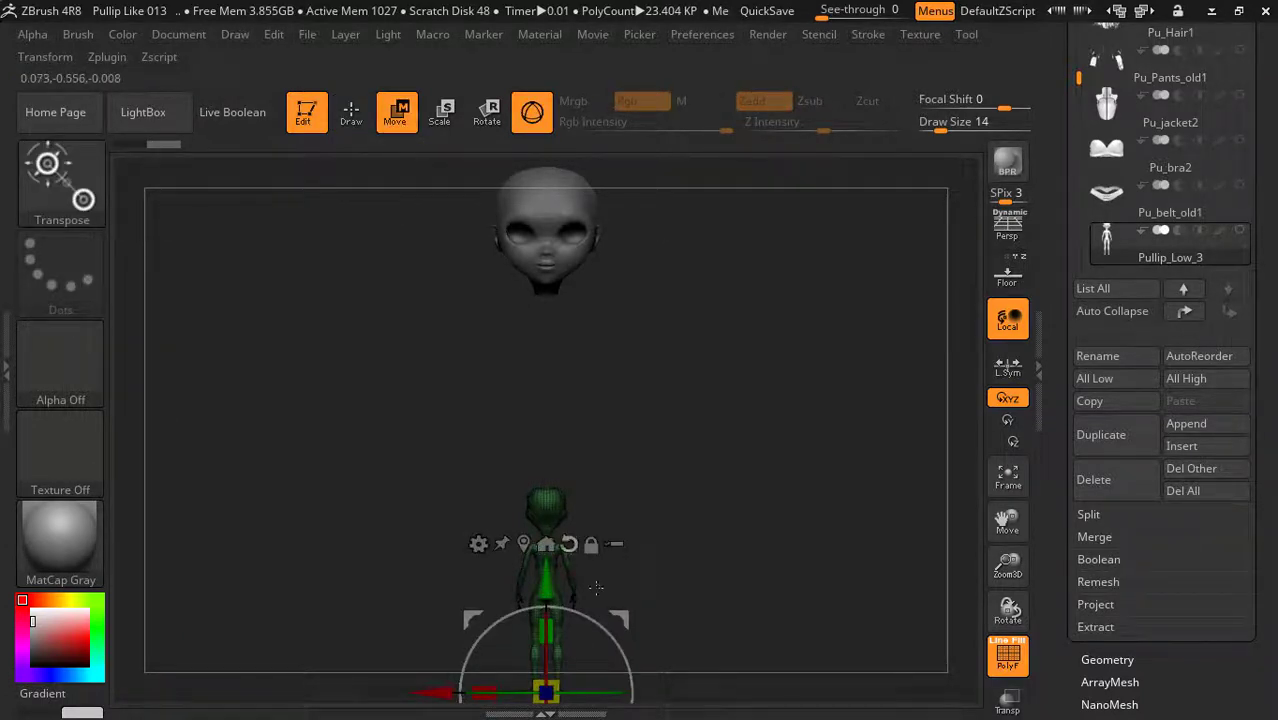
drag(580, 695, 802, 674)
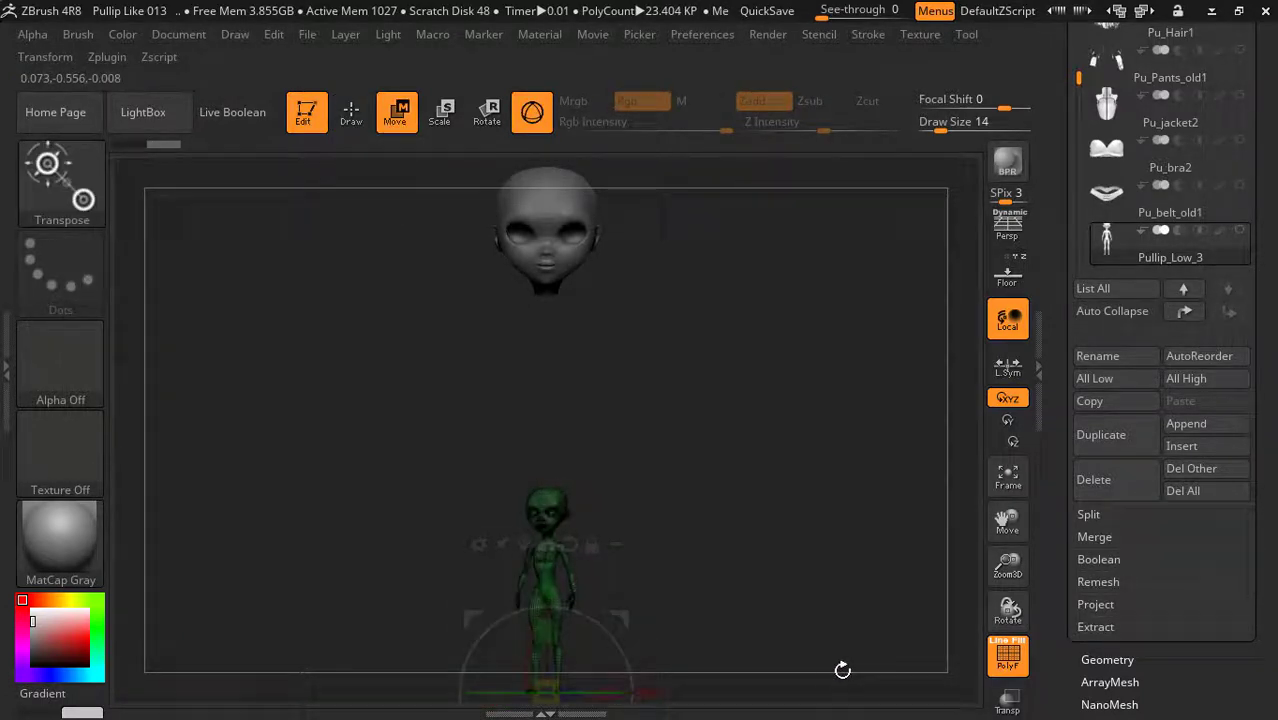
drag(855, 673, 811, 676)
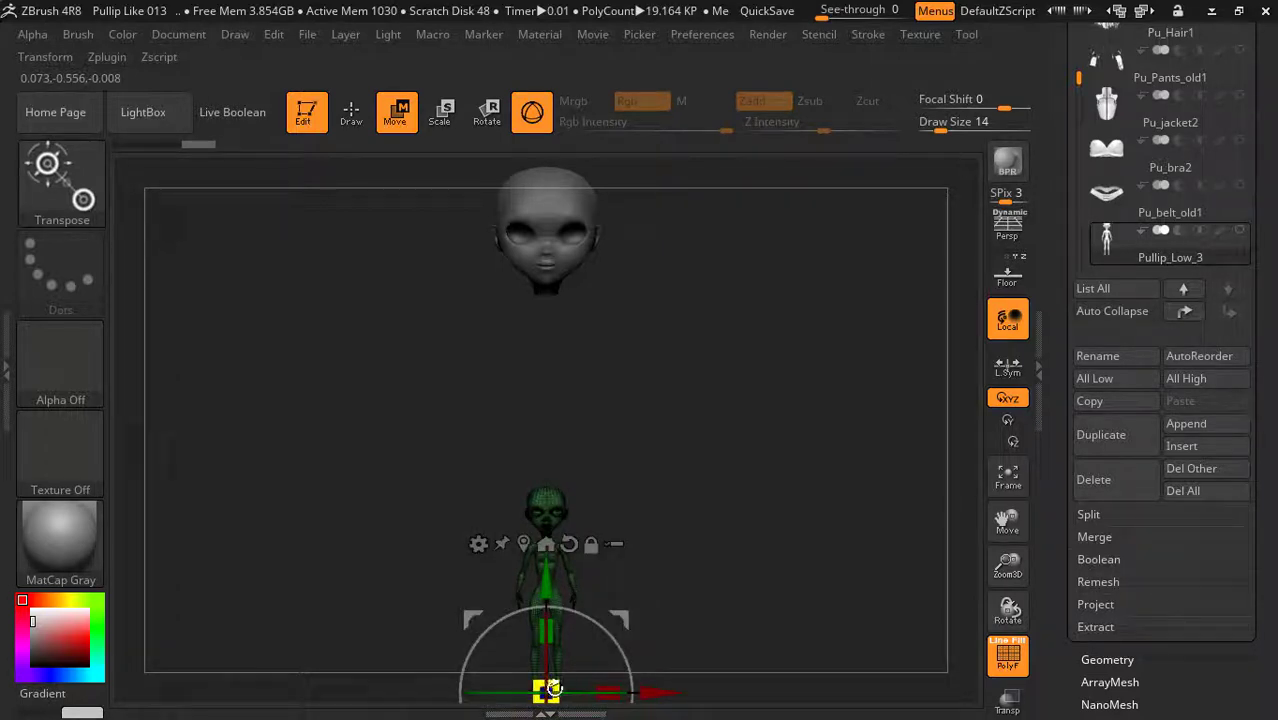
drag(553, 689, 593, 586)
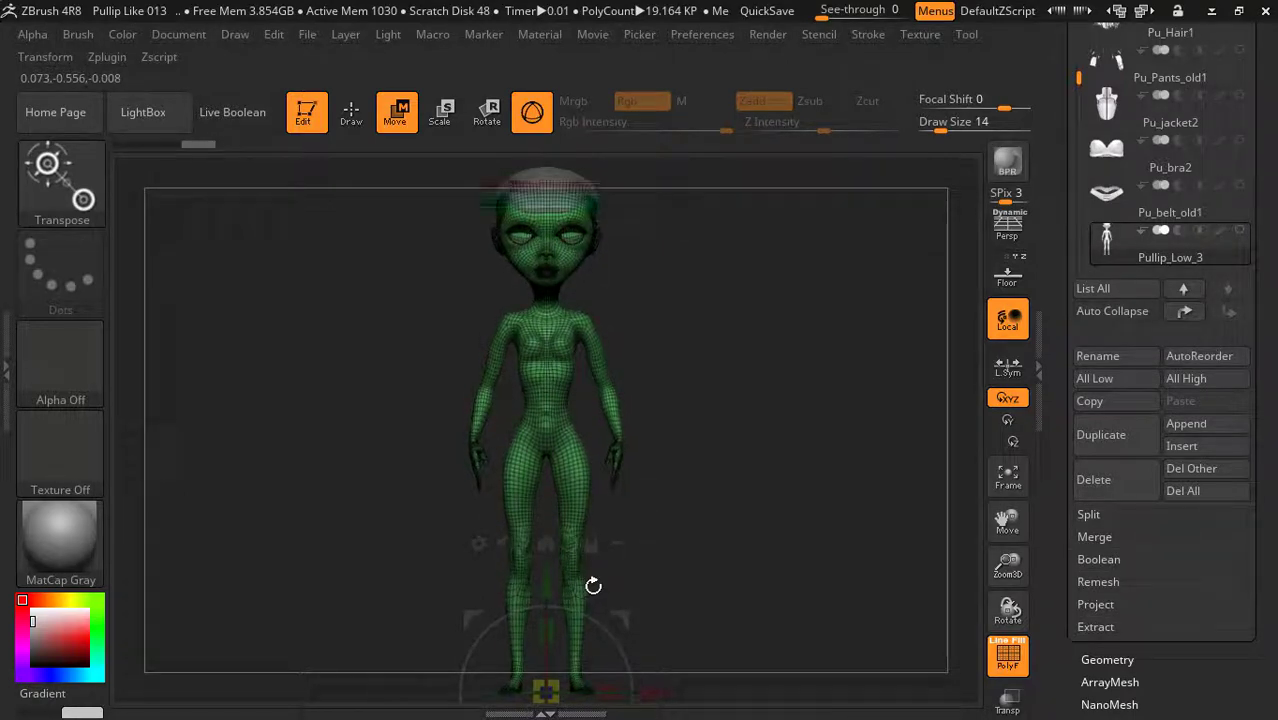
Check the resized body from the side, then return to Draw mode with the Standard brush
mouse_move(770, 476)
mouse_down()
mouse_move(709, 454)
mouse_move(820, 444)
mouse_up()
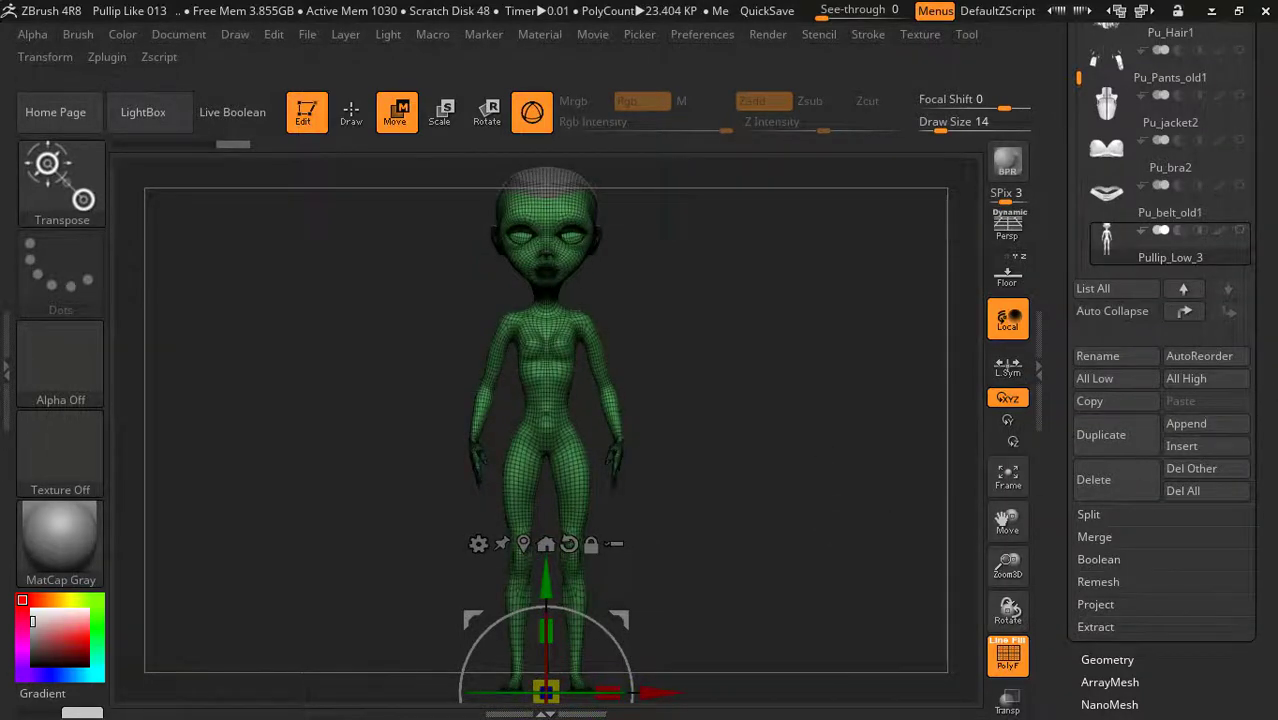
scroll(1160, 400, up, 2)
scroll(1160, 400, up, 3)
scroll(1160, 400, up, 3)
scroll(1160, 400, up, 2)
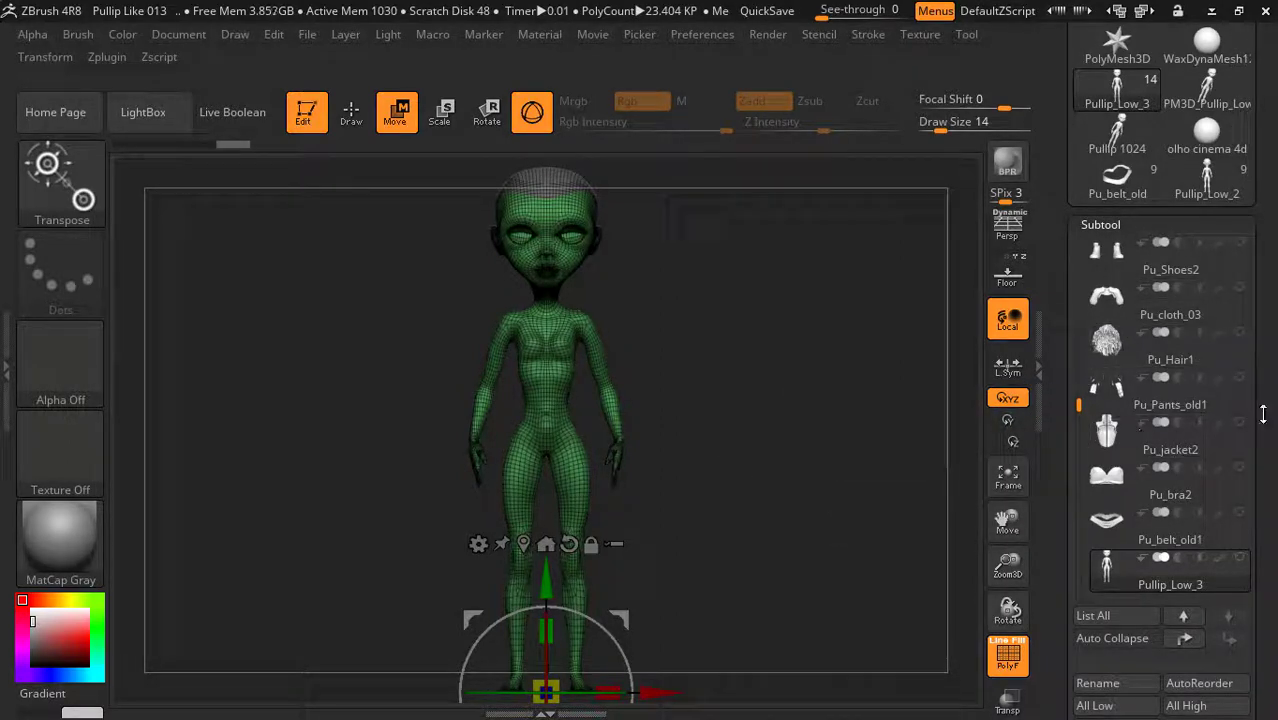
drag(1263, 374, 1269, 330)
scroll(1265, 300, down, 4)
scroll(1260, 270, down, 2)
scroll(1255, 240, down, 4)
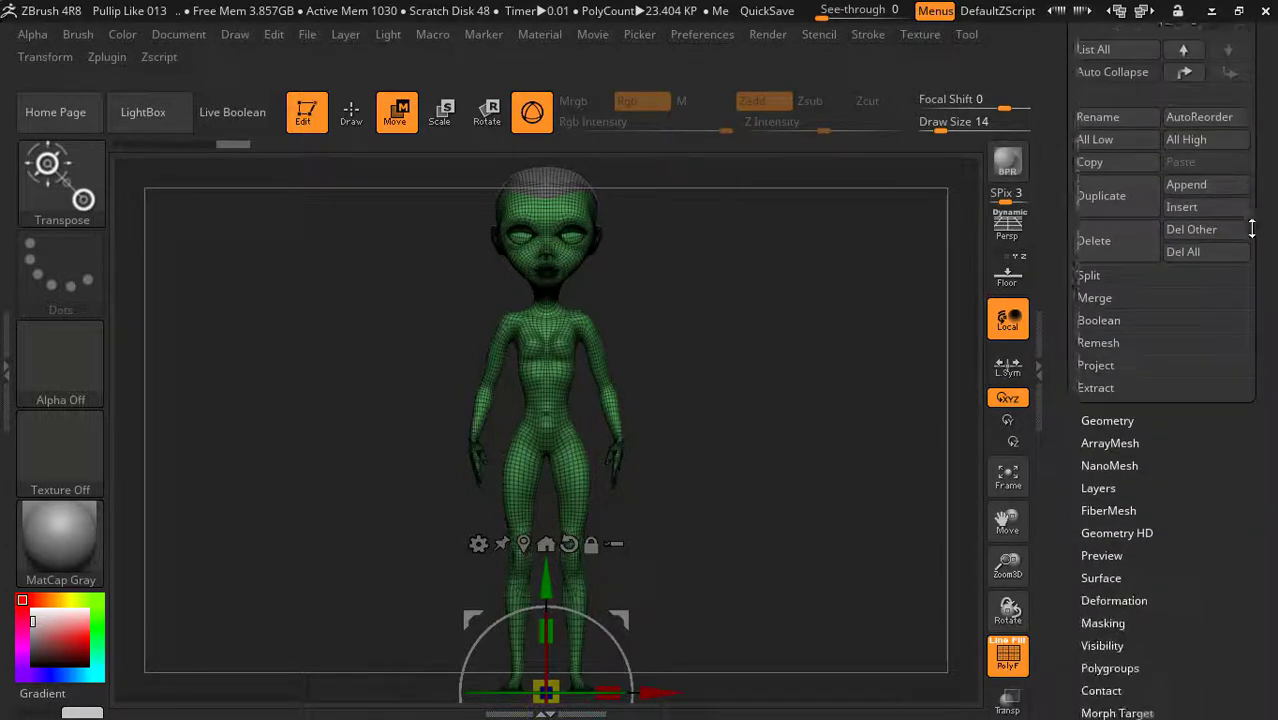
scroll(1251, 221, down, 3)
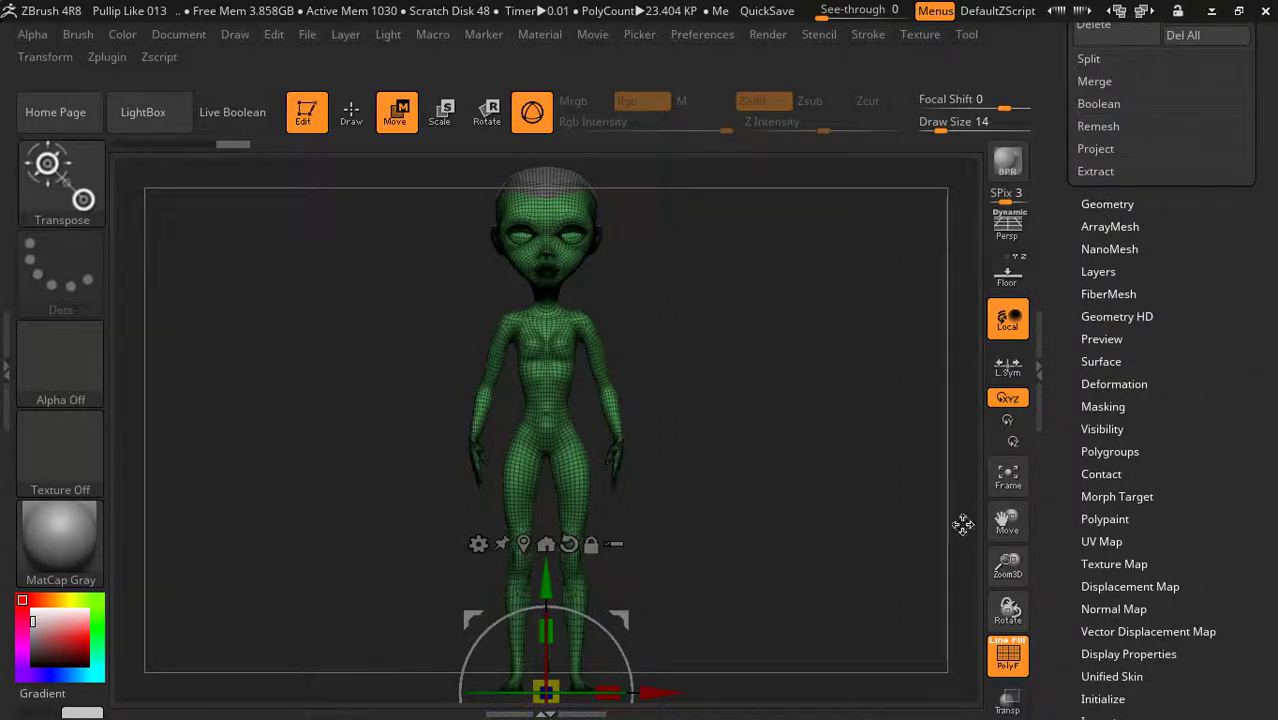
click(358, 117)
Apply Auto Groups to the low-poly body from the Polygroups options
drag(1205, 440, 1130, 355)
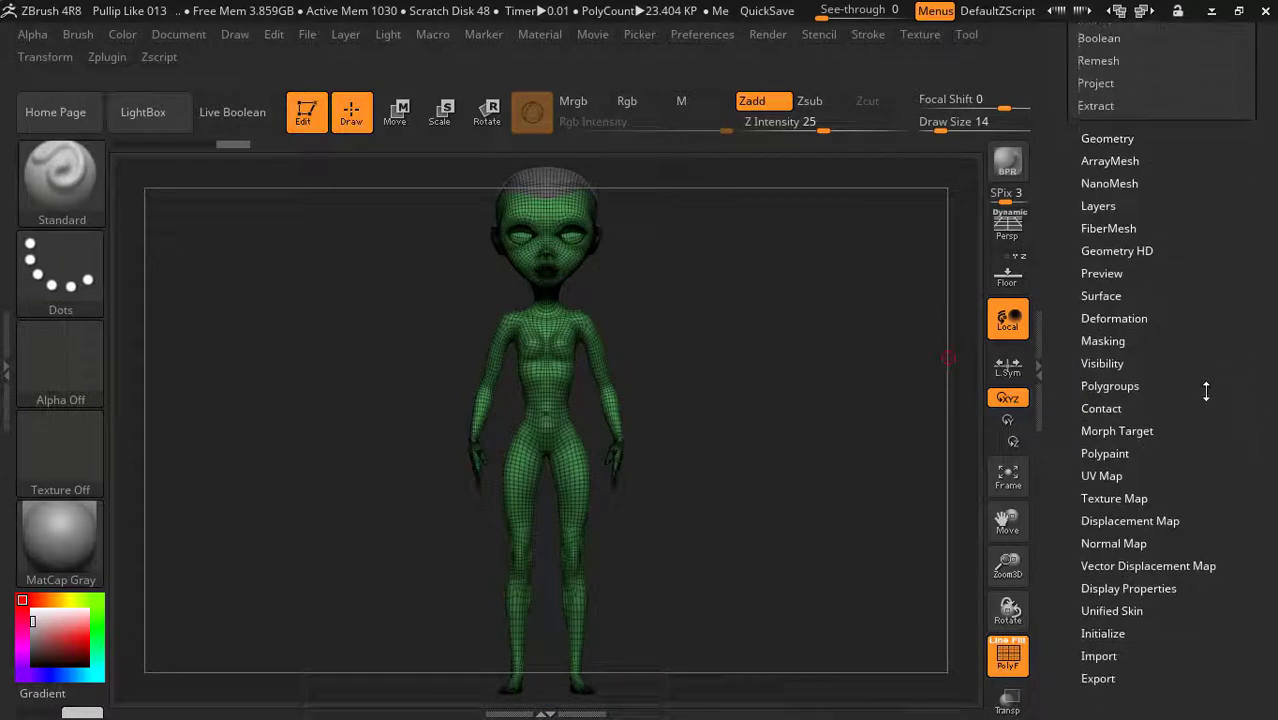
click(1110, 379)
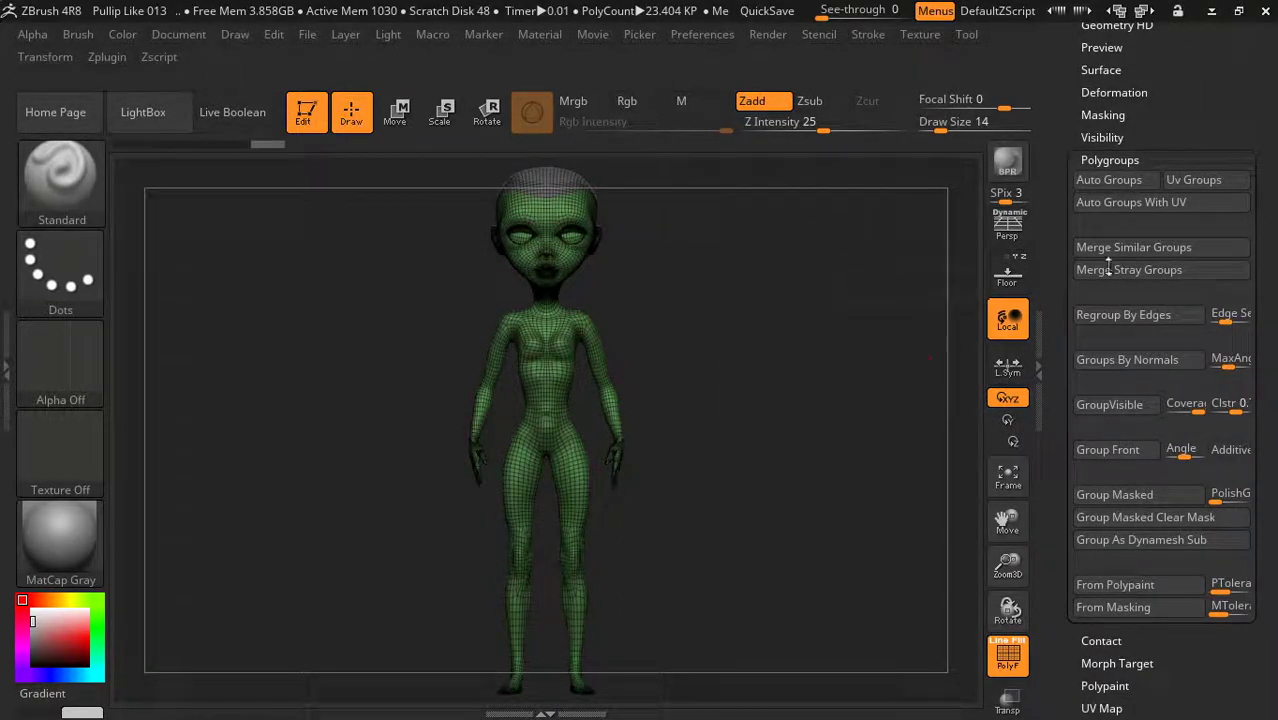
click(1131, 184)
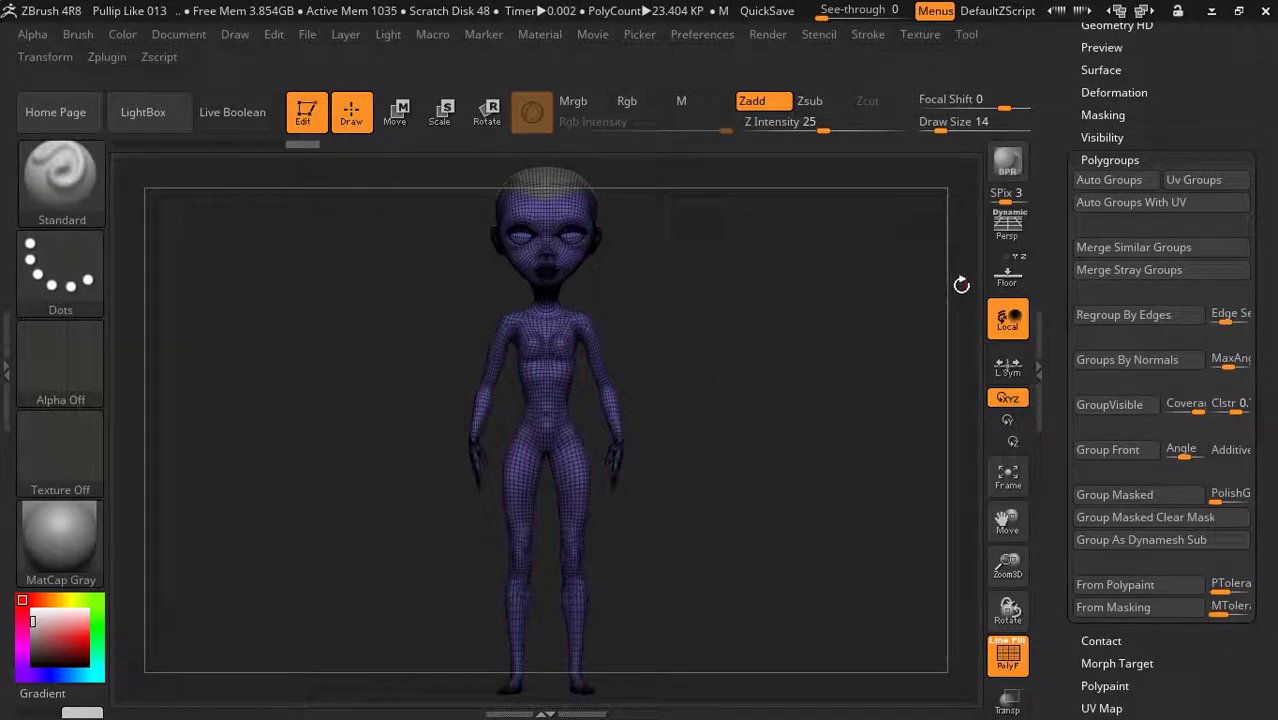
drag(873, 327, 876, 328)
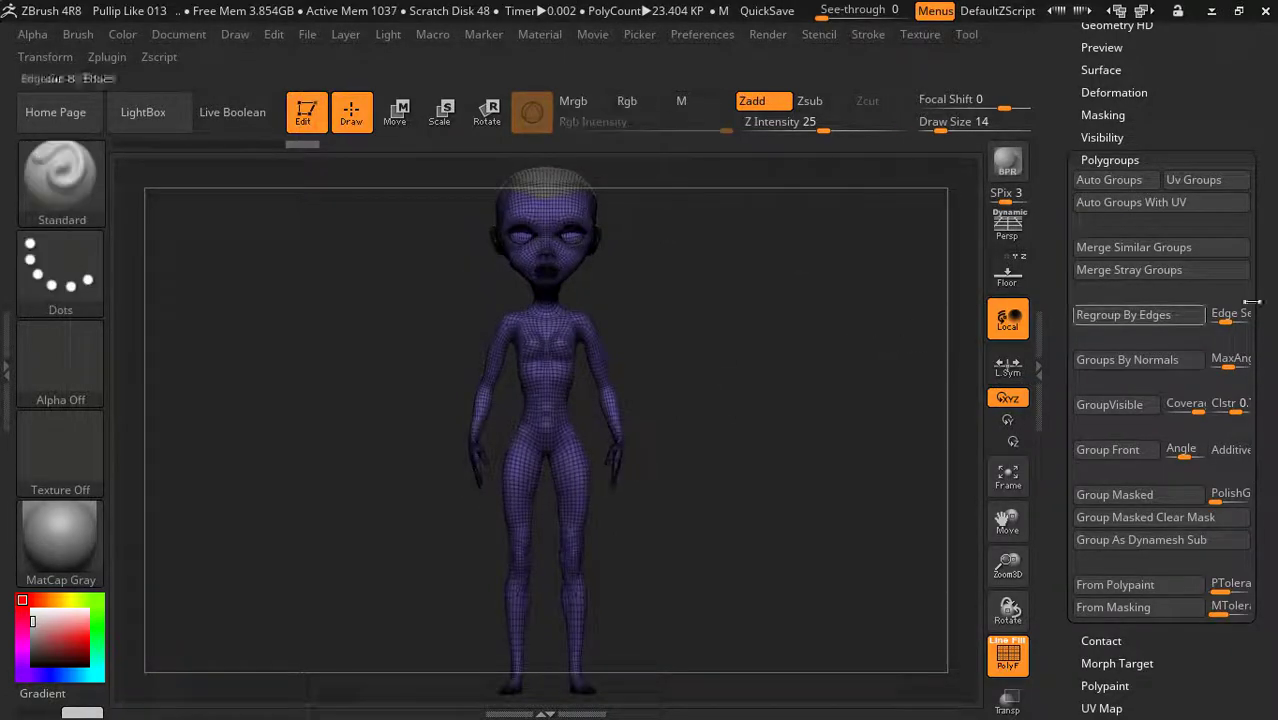
scroll(1266, 300, up, 5)
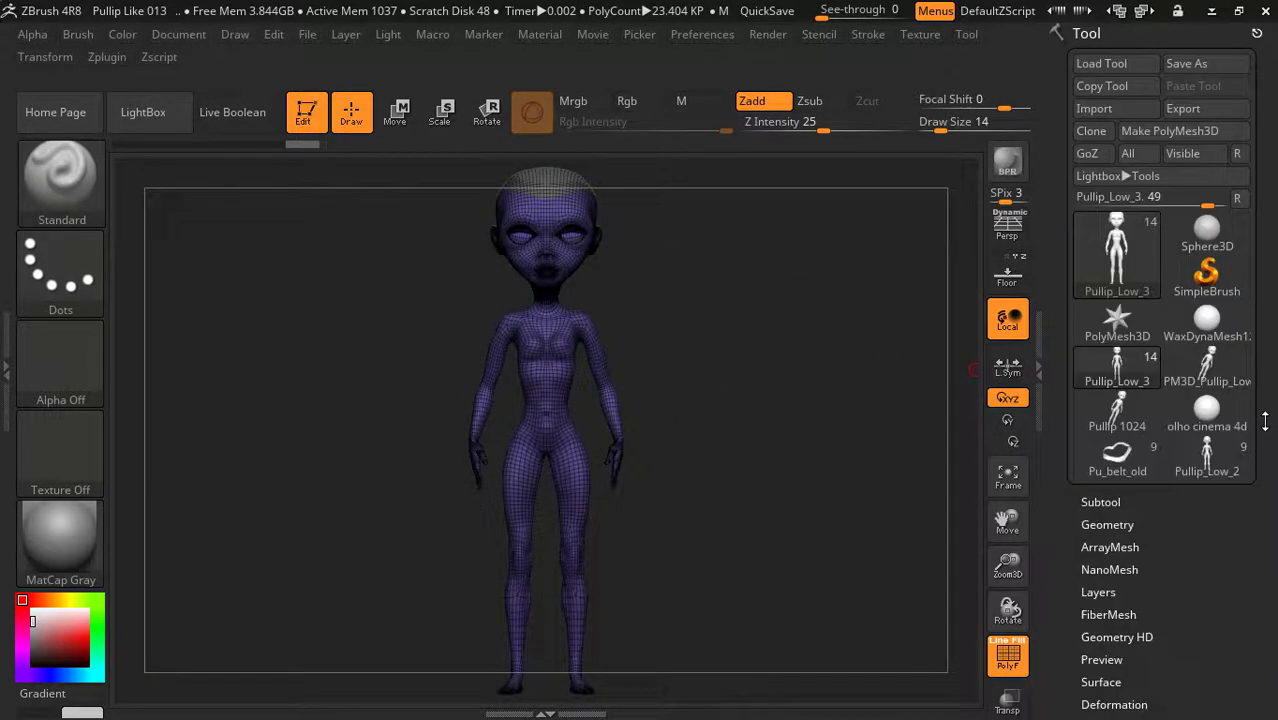
scroll(1266, 360, up, 3)
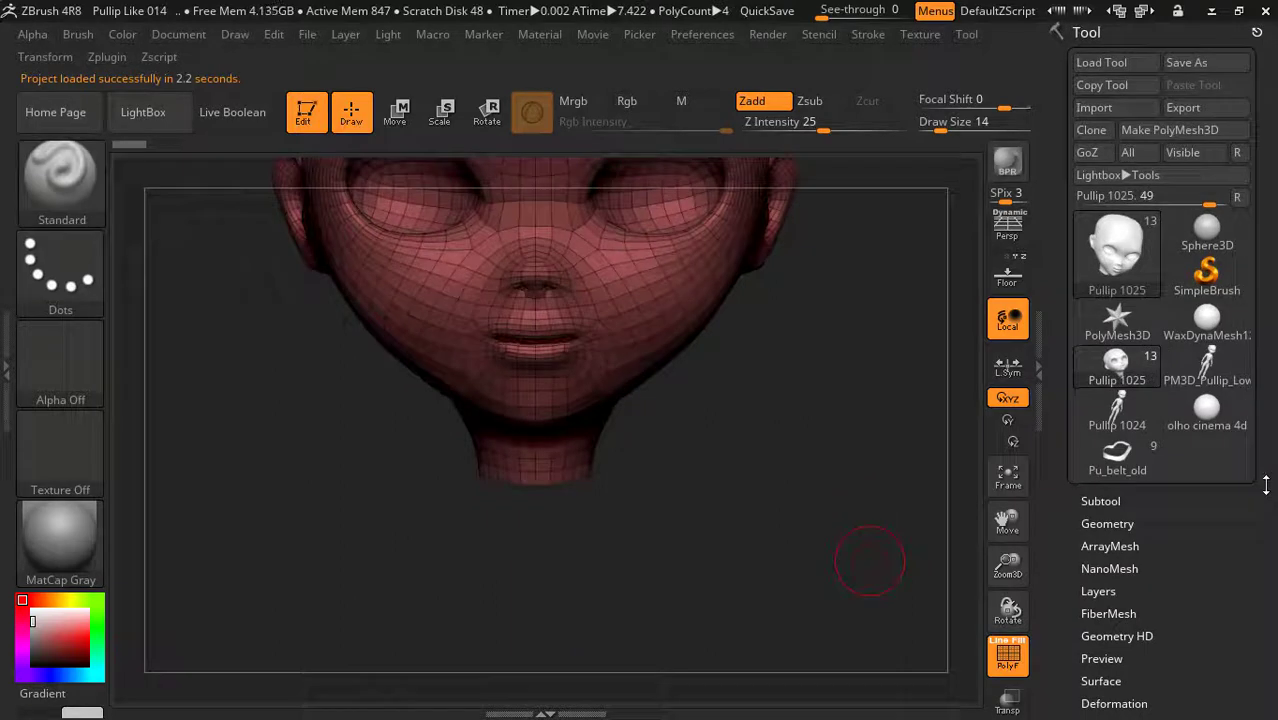
Expand the Subtool list and step down six subtools to reach Pu_belt_old1
click(1118, 502)
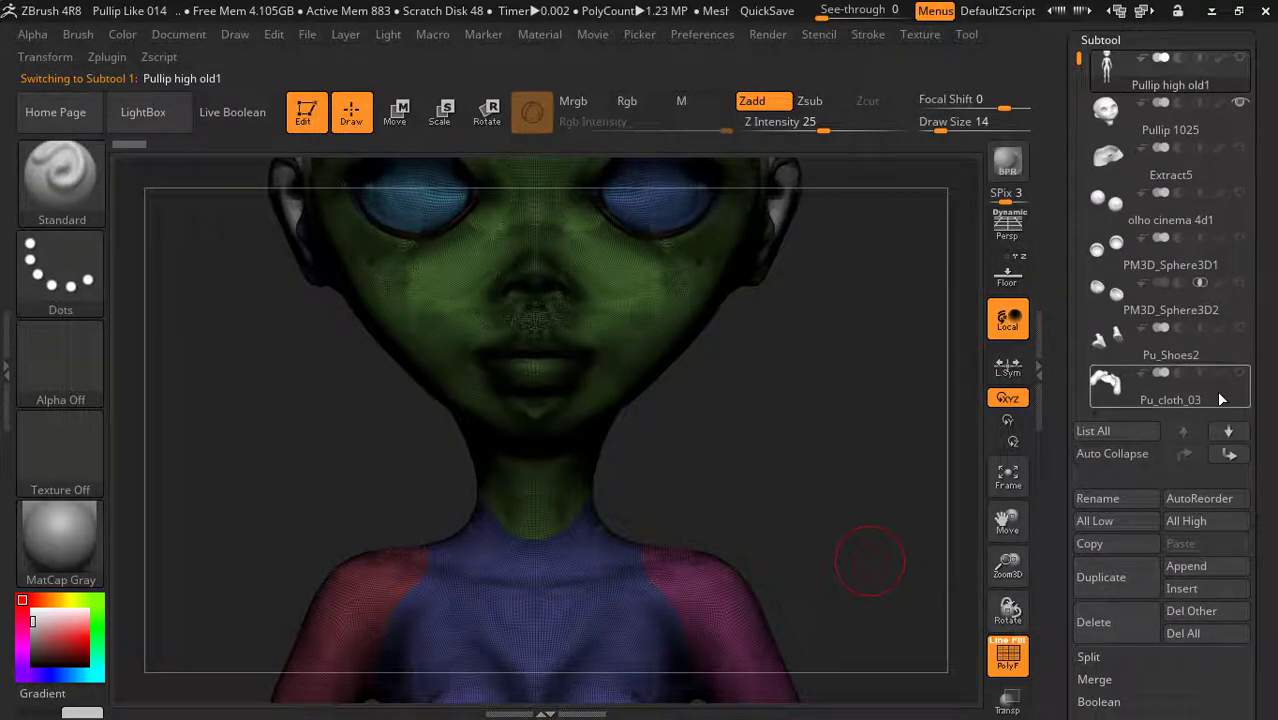
click(1230, 432)
click(1230, 432)
click(1230, 432)
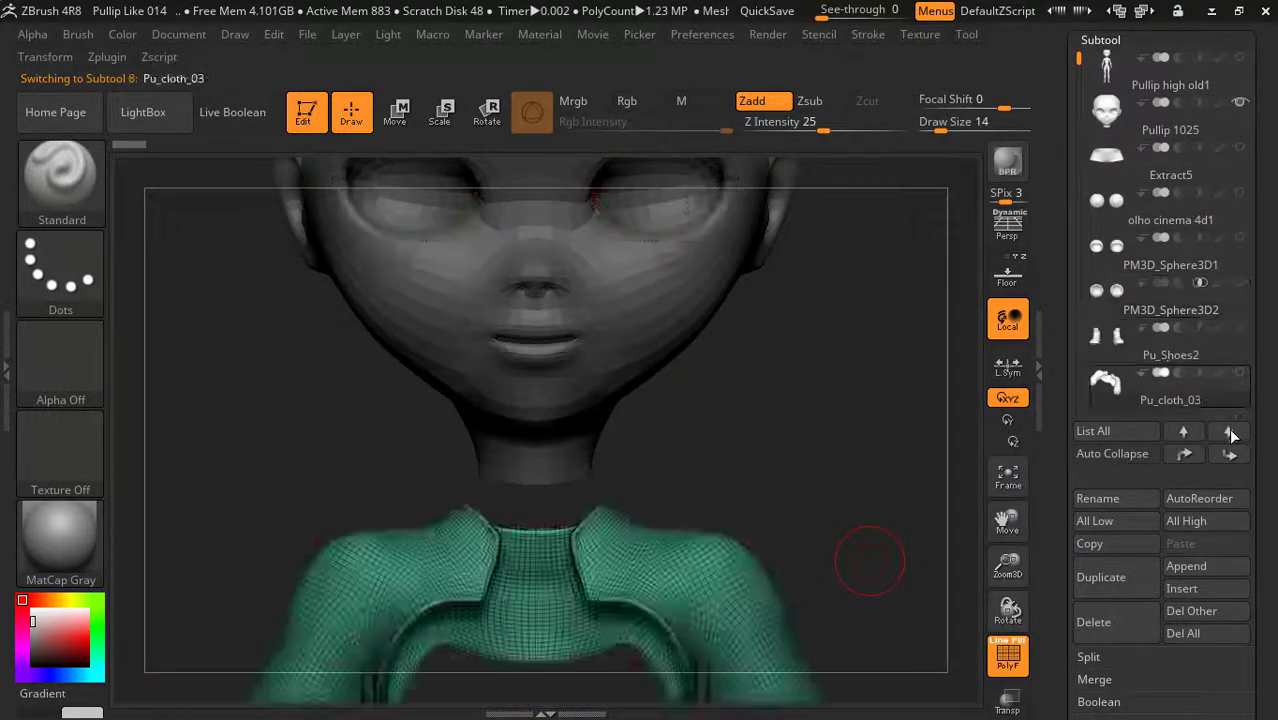
click(1230, 432)
click(1230, 432)
click(1230, 432)
click(1230, 432)
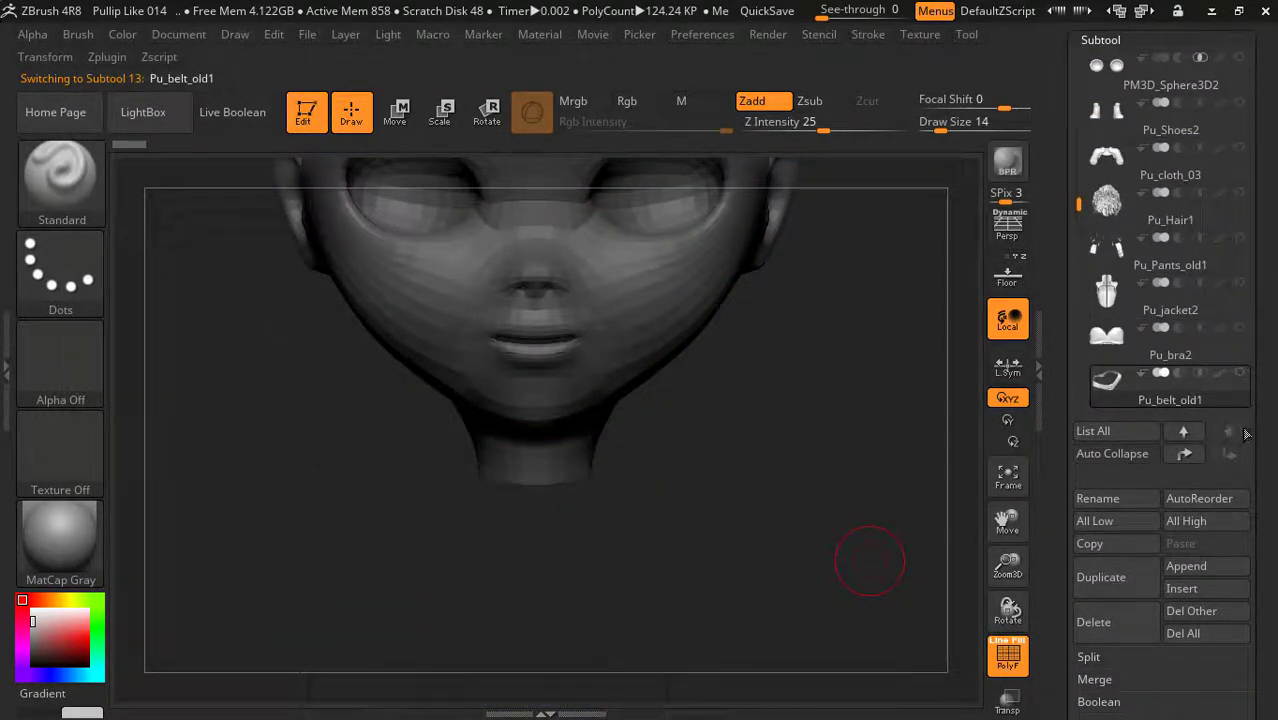
drag(1267, 394, 1263, 543)
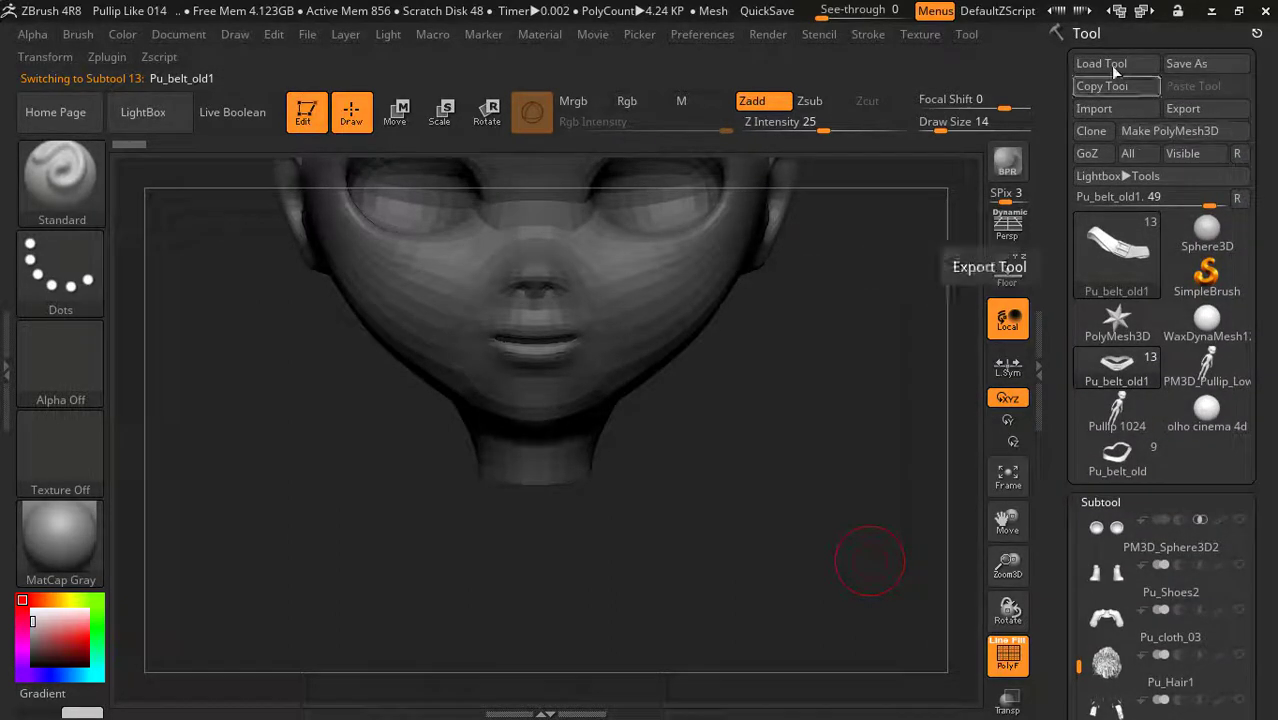
Load the Pullip_Low_auto groups.ZTL file as a tool
click(1101, 63)
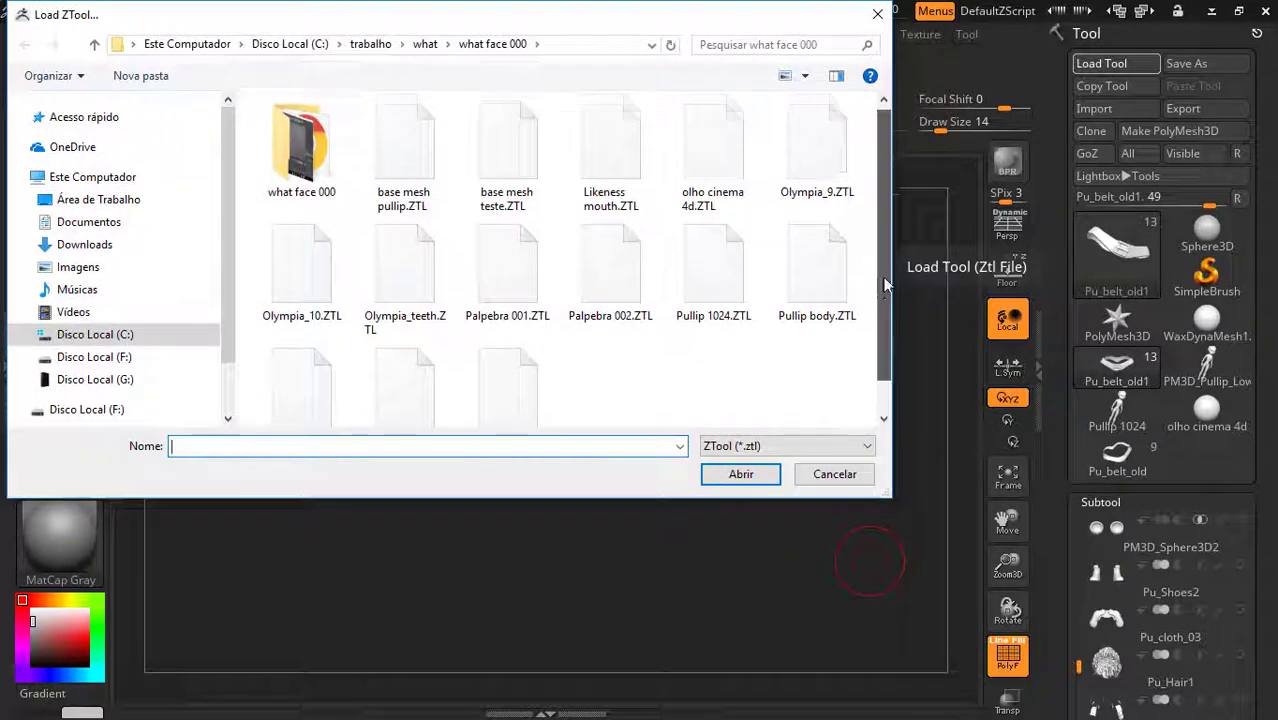
drag(884, 267, 884, 301)
click(511, 408)
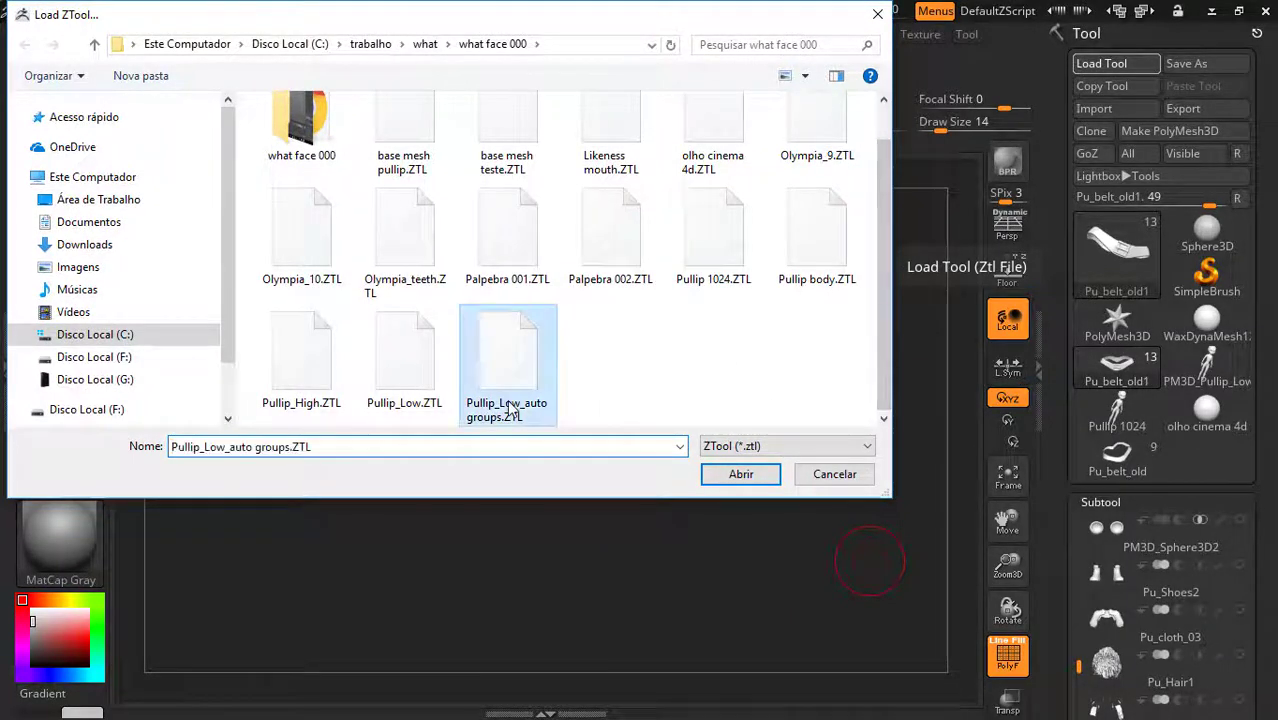
click(741, 474)
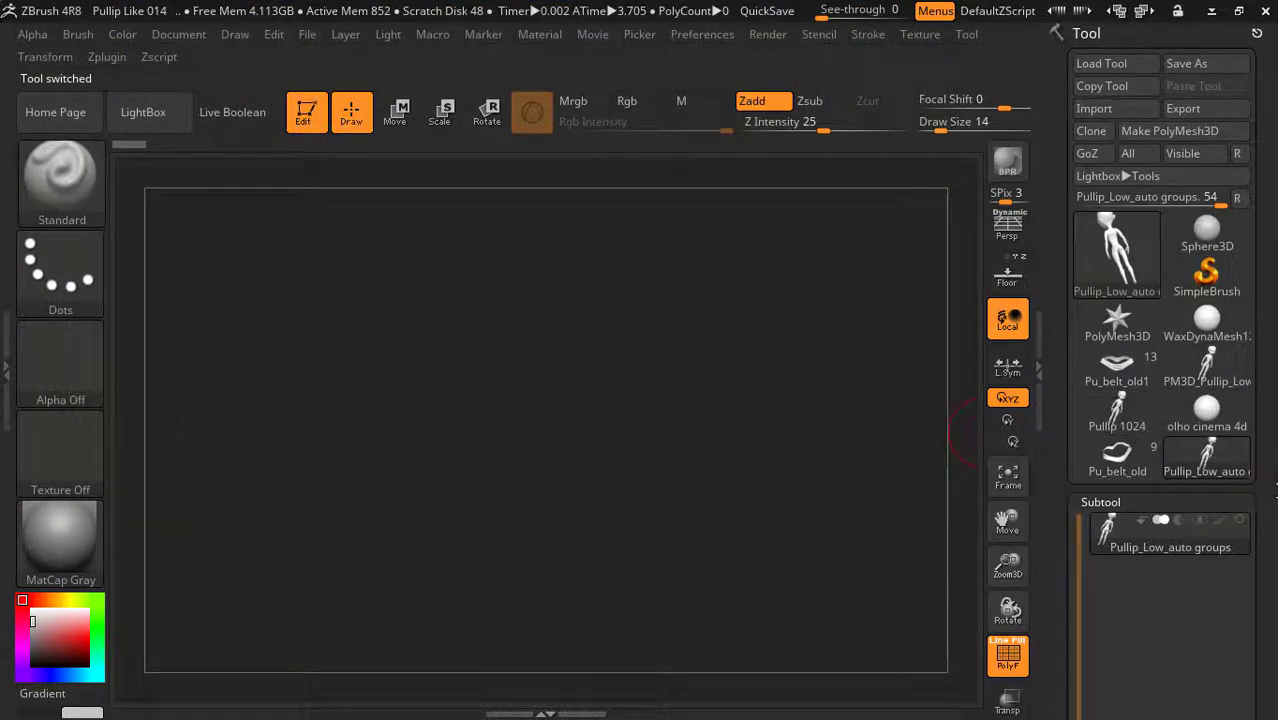
Switch the active tool back to the Pullip project's Pu_belt_old1
drag(1275, 490, 1260, 405)
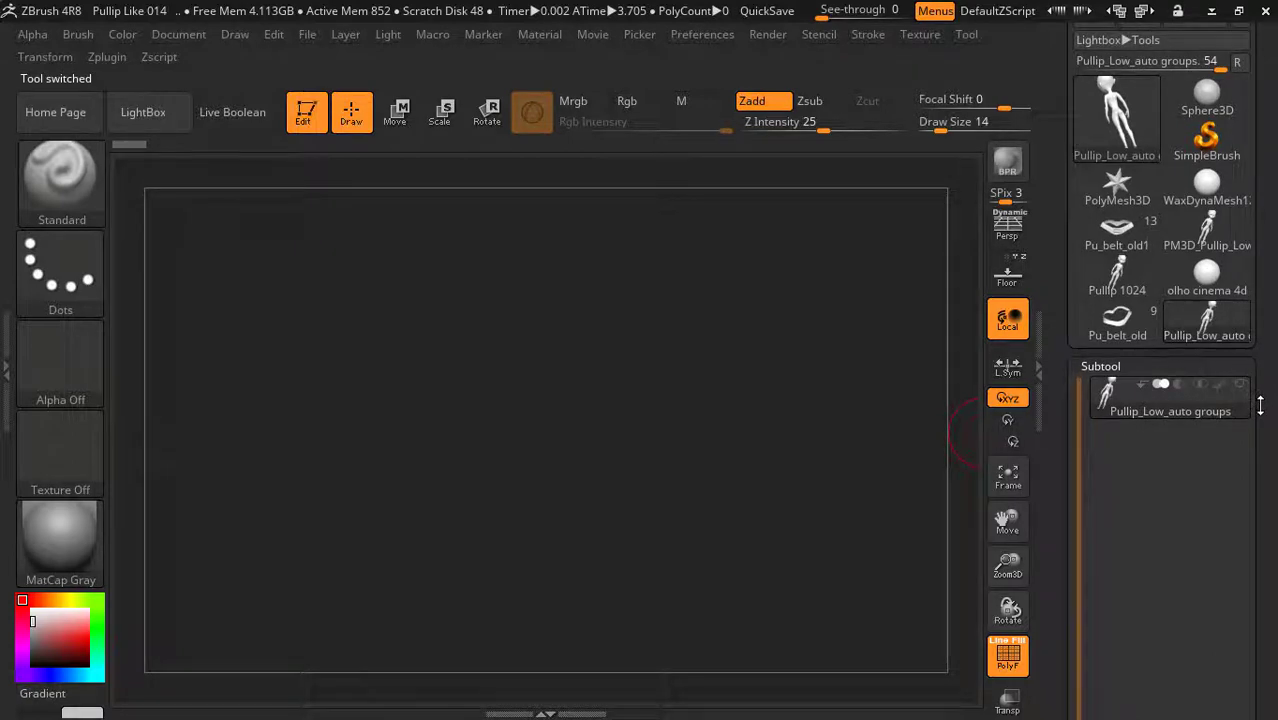
click(1117, 230)
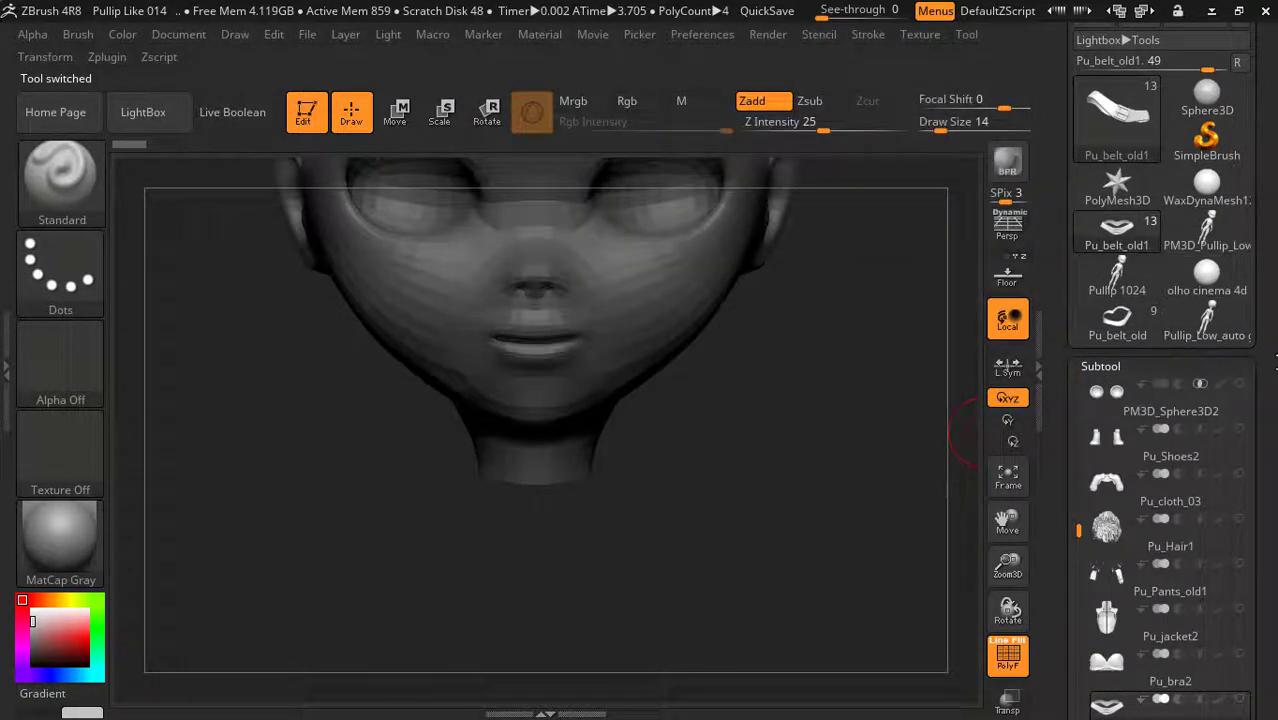
scroll(1268, 352, down, 5)
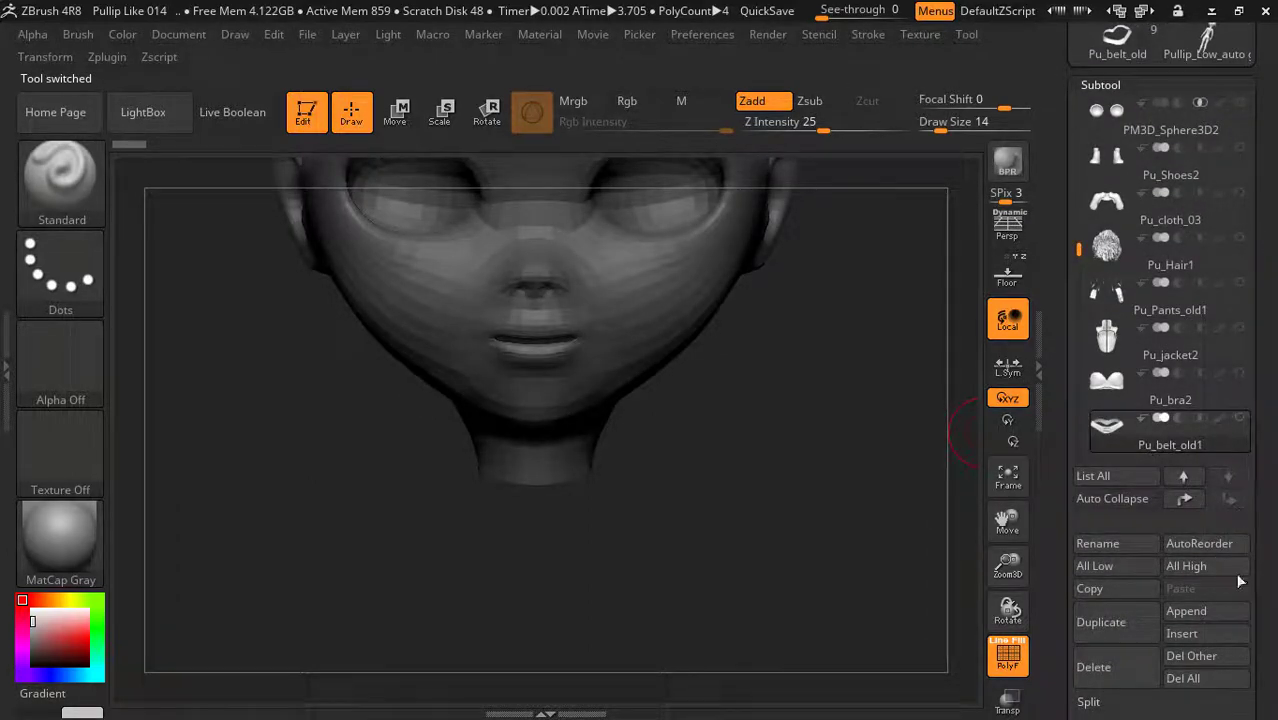
scroll(1240, 500, down, 3)
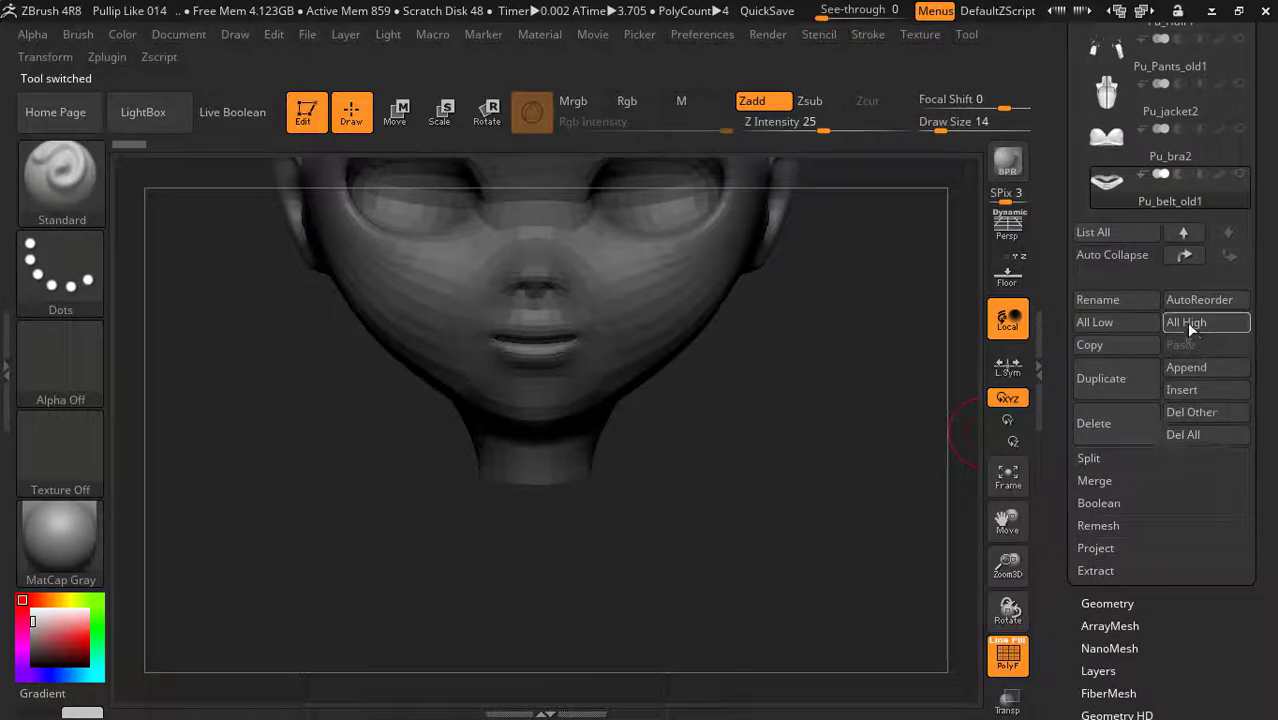
Append Pullip_Low_auto groups as subtool 14 and select the new Pullip_Low_auto groups1 subtool
click(1204, 372)
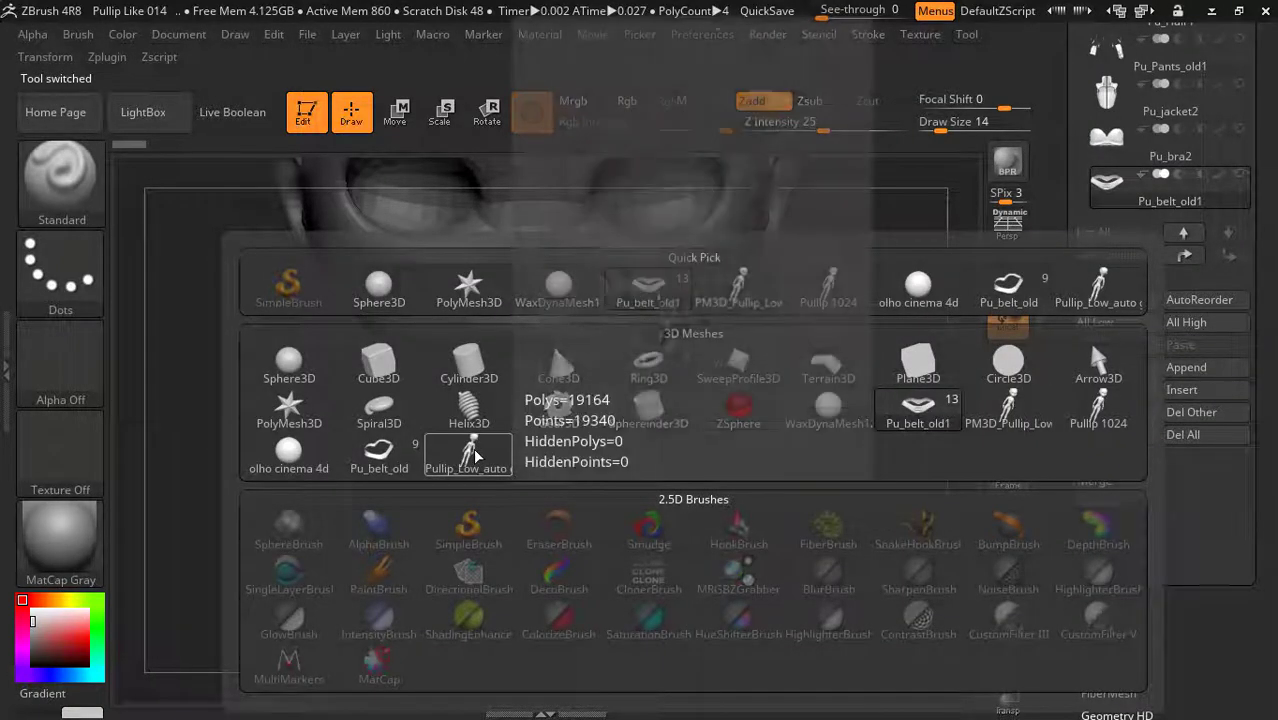
click(446, 462)
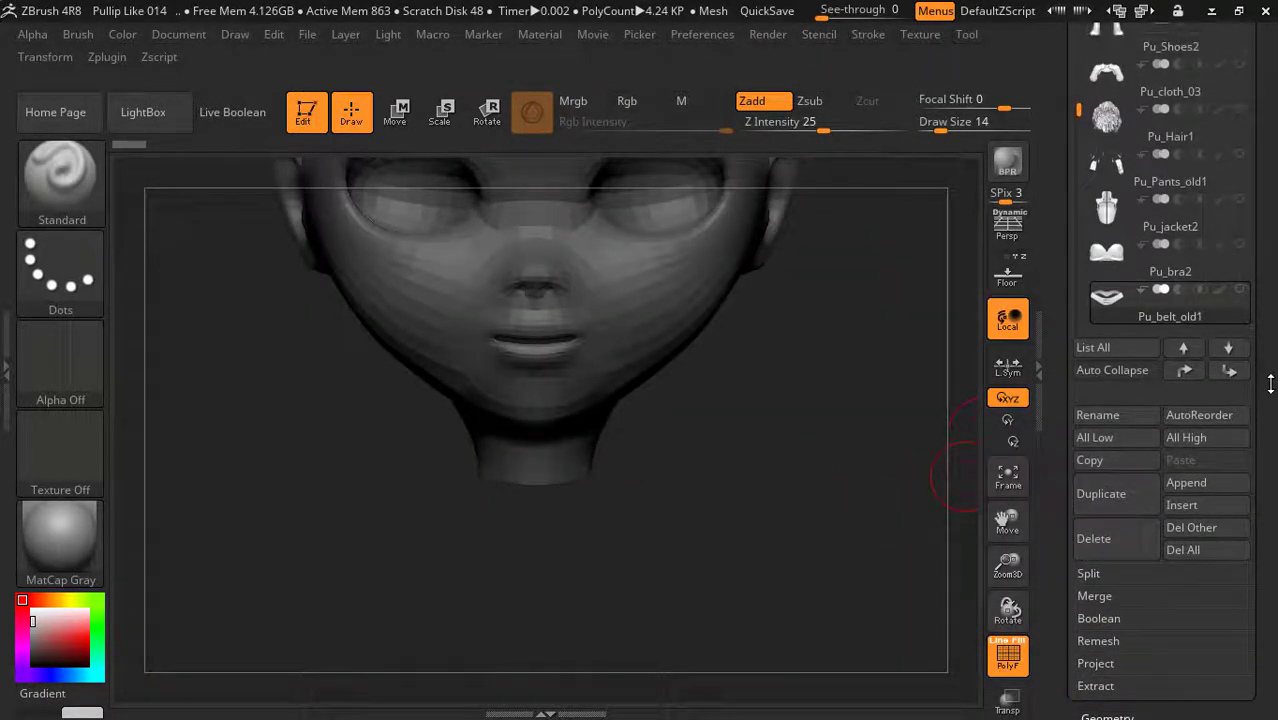
scroll(1260, 306, up, 3)
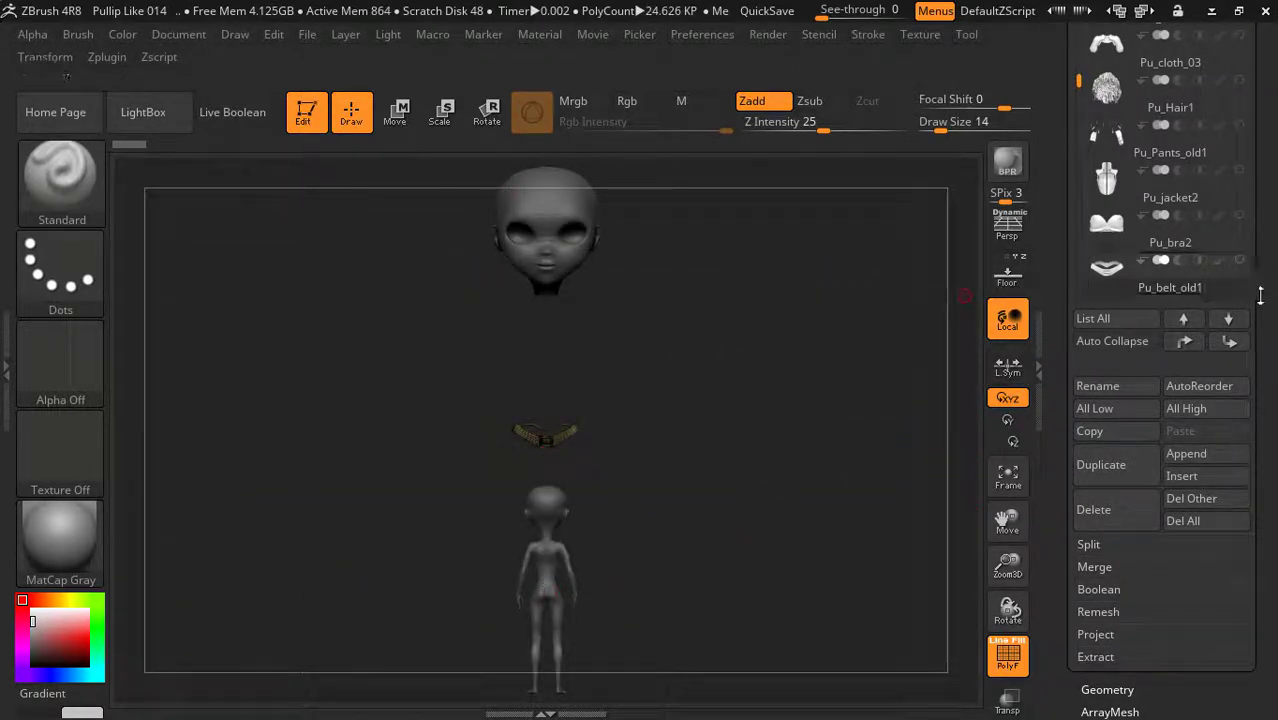
click(1231, 320)
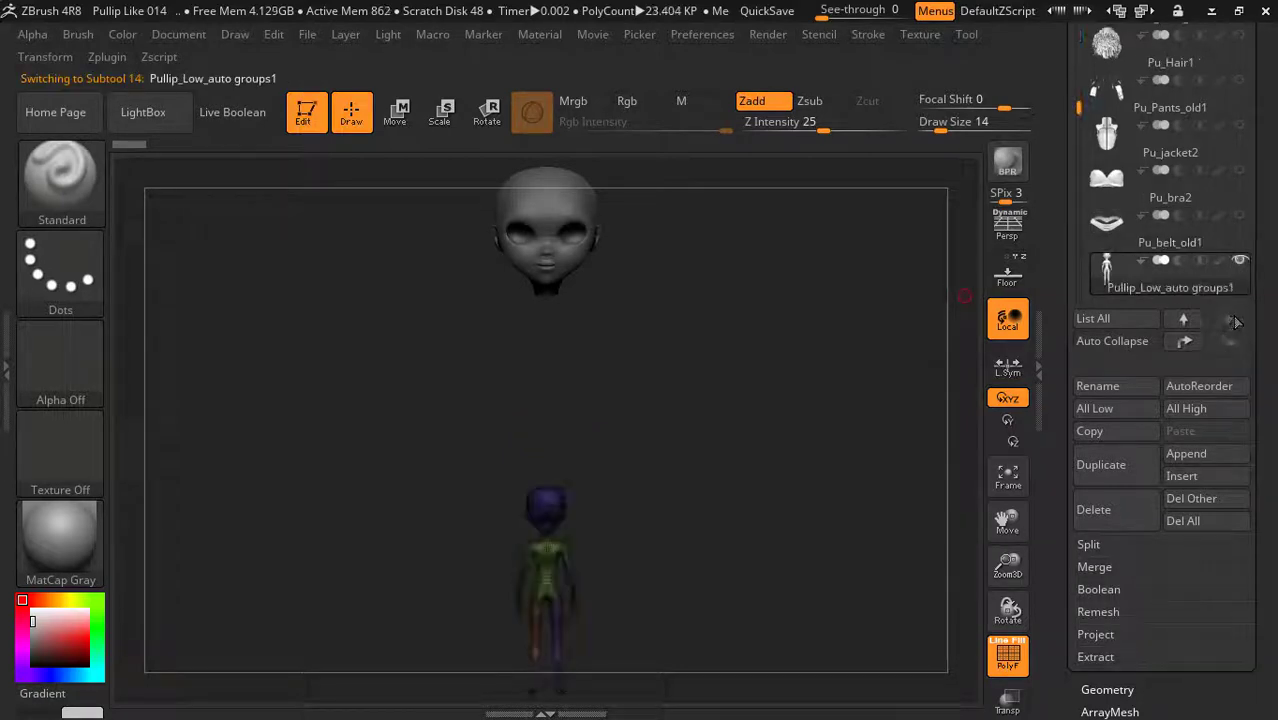
Move the Pullip_Low_auto groups1 subtool up to the top of the list
click(1184, 341)
click(1184, 341)
click(1184, 341)
click(1184, 341)
click(1184, 341)
click(1184, 341)
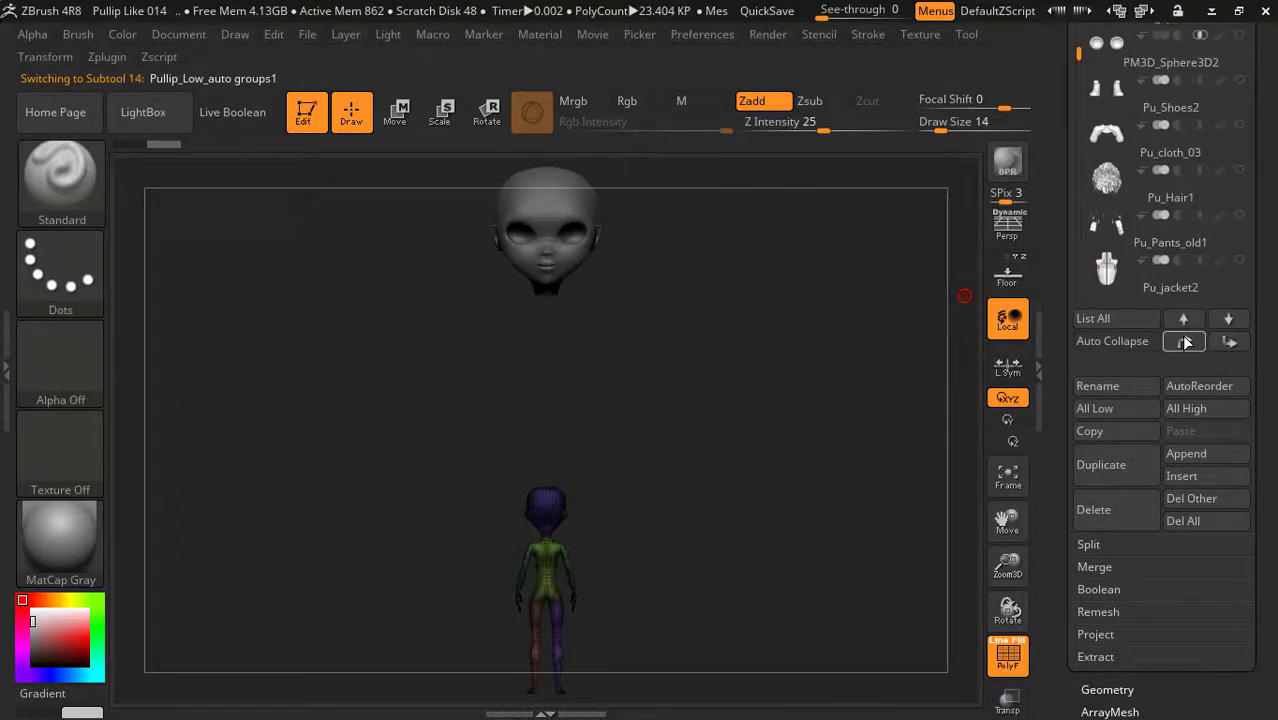
click(1184, 341)
click(1184, 341)
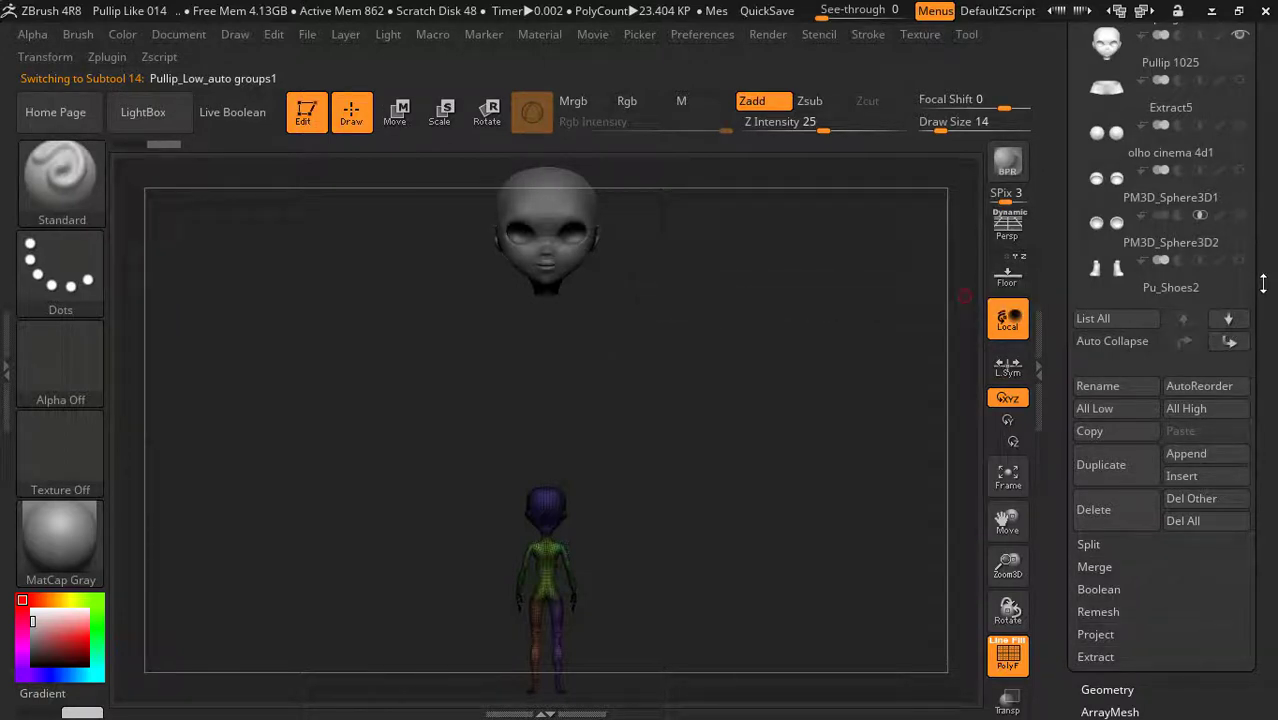
drag(1257, 283, 1260, 370)
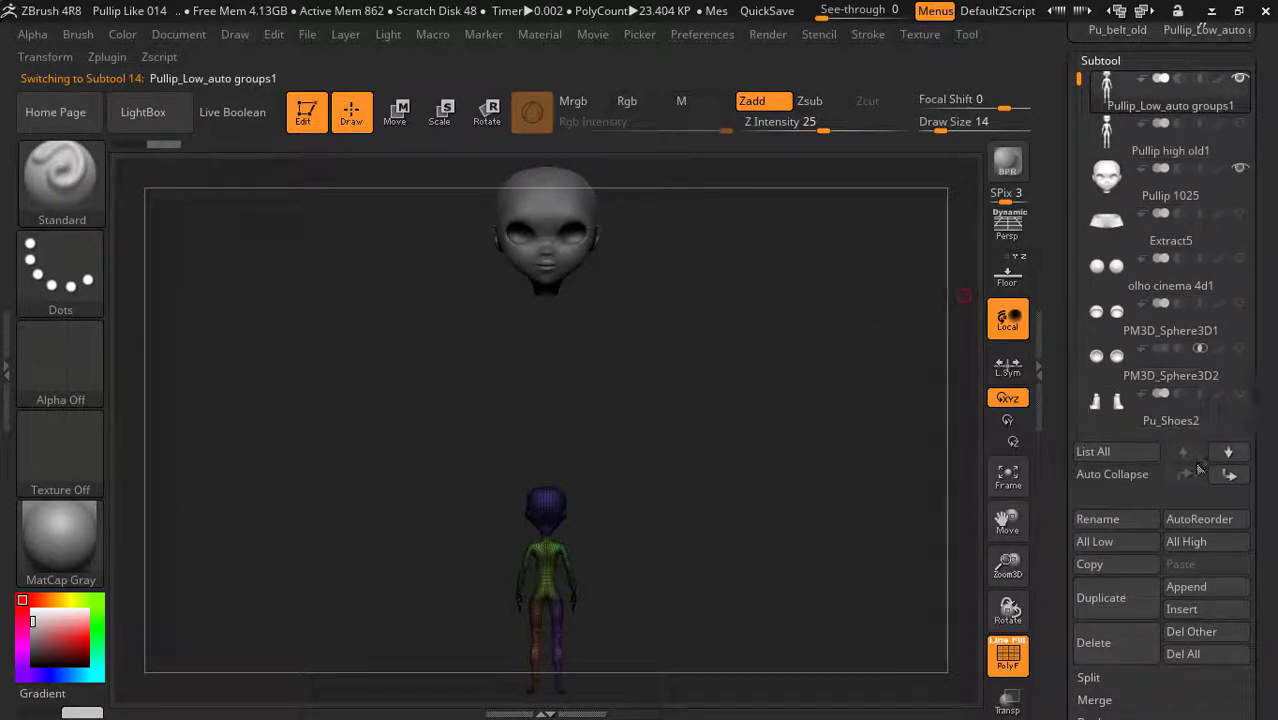
Move the body subtool down so it sits directly below Pullip 1025
click(1230, 453)
click(1230, 453)
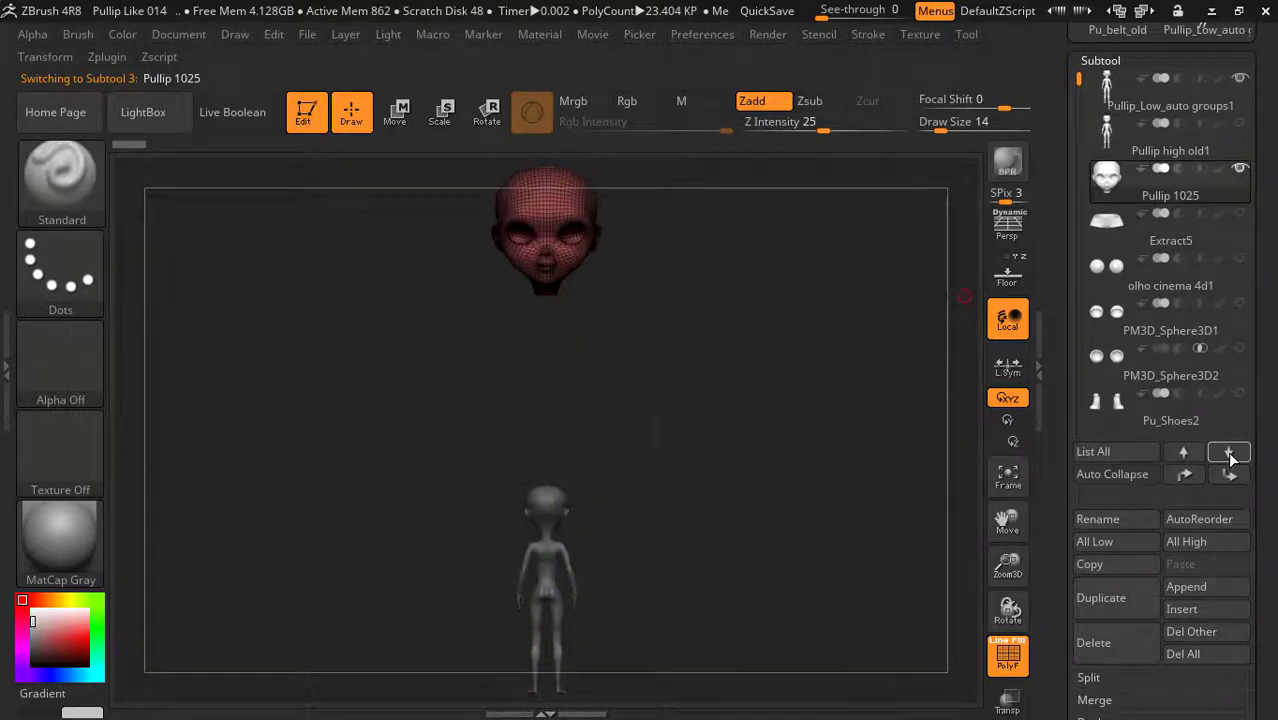
click(1183, 451)
click(1183, 451)
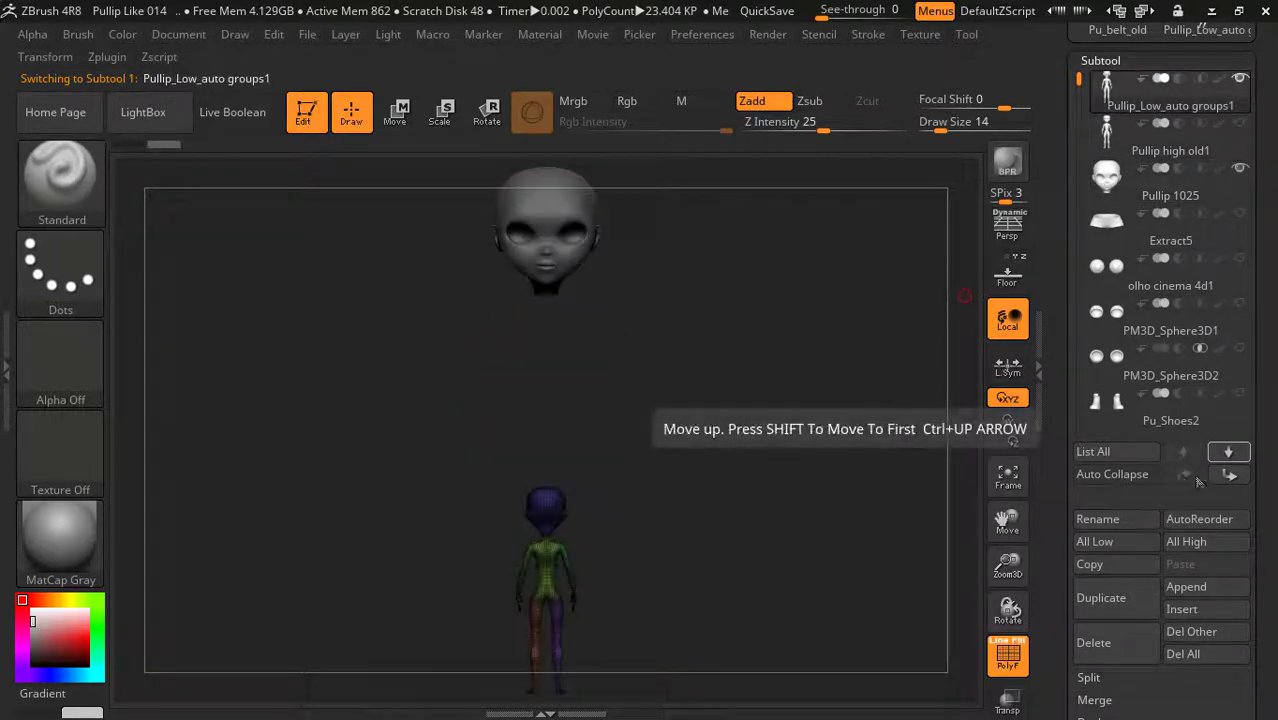
click(1230, 476)
click(1230, 476)
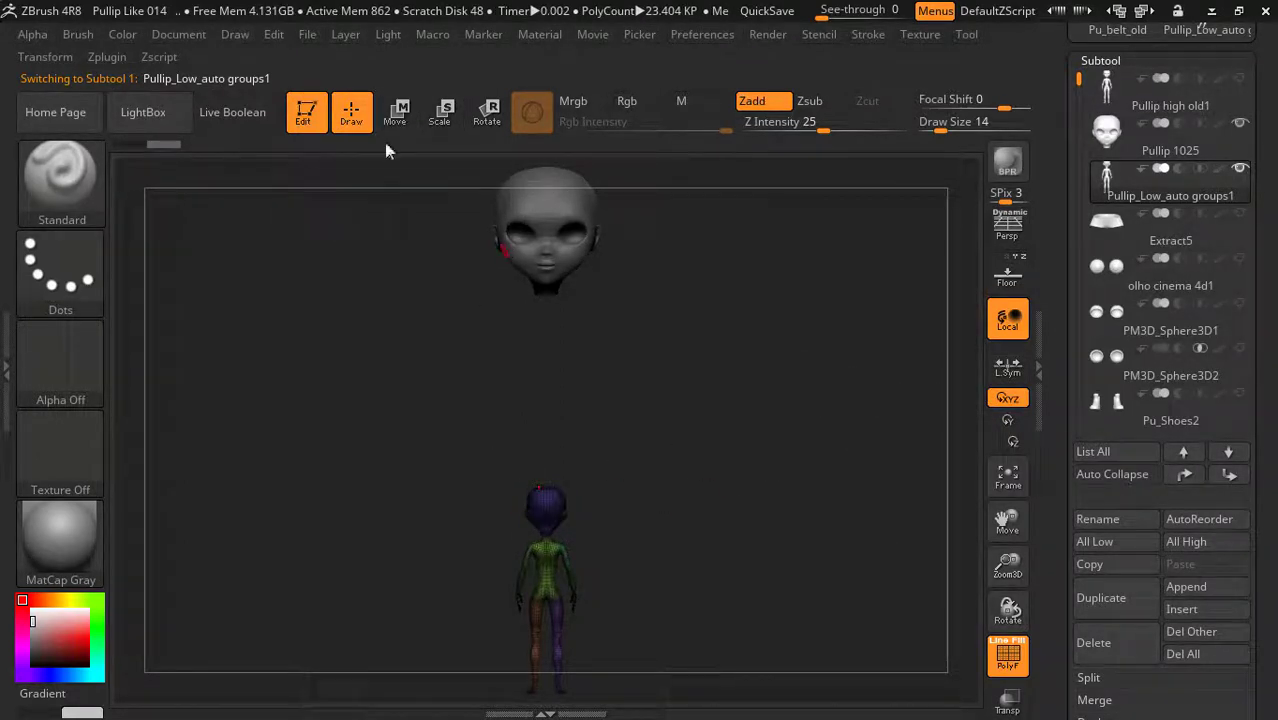
click(395, 113)
Rotate the body to face front and scale it so its neck meets the Pullip 1025 head, then return to Draw
drag(545, 688, 828, 652)
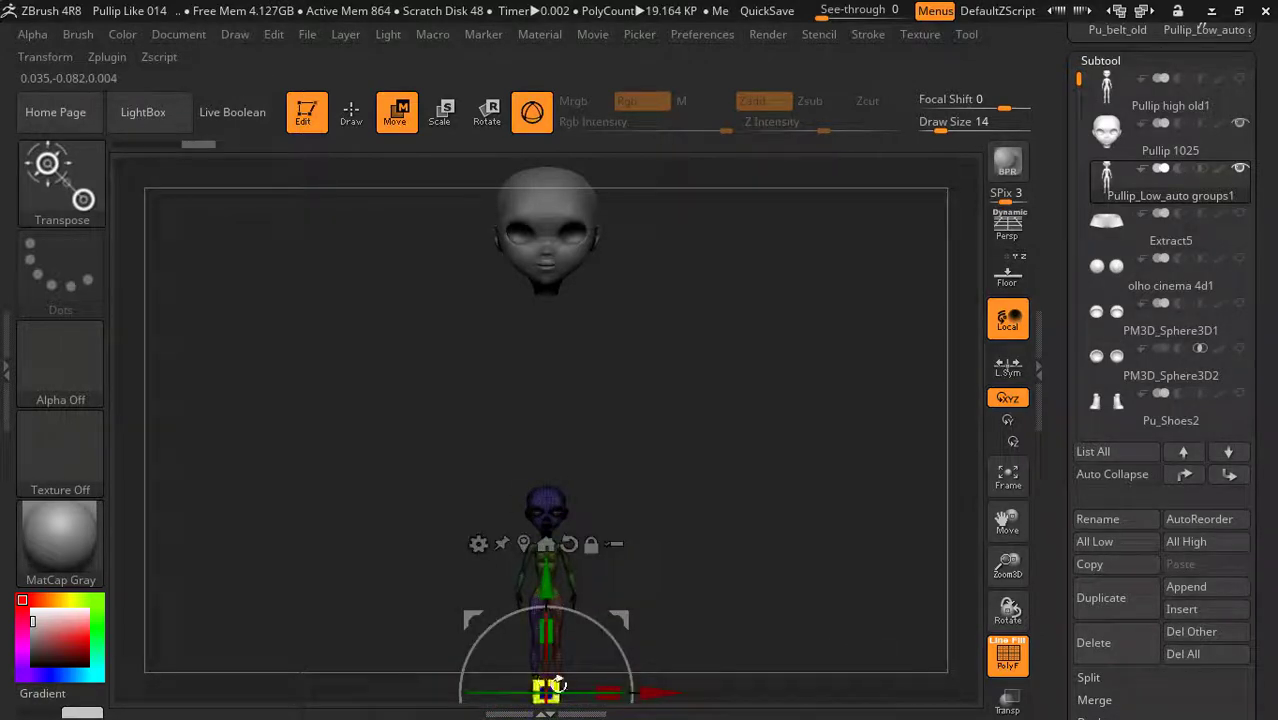
drag(555, 688, 605, 600)
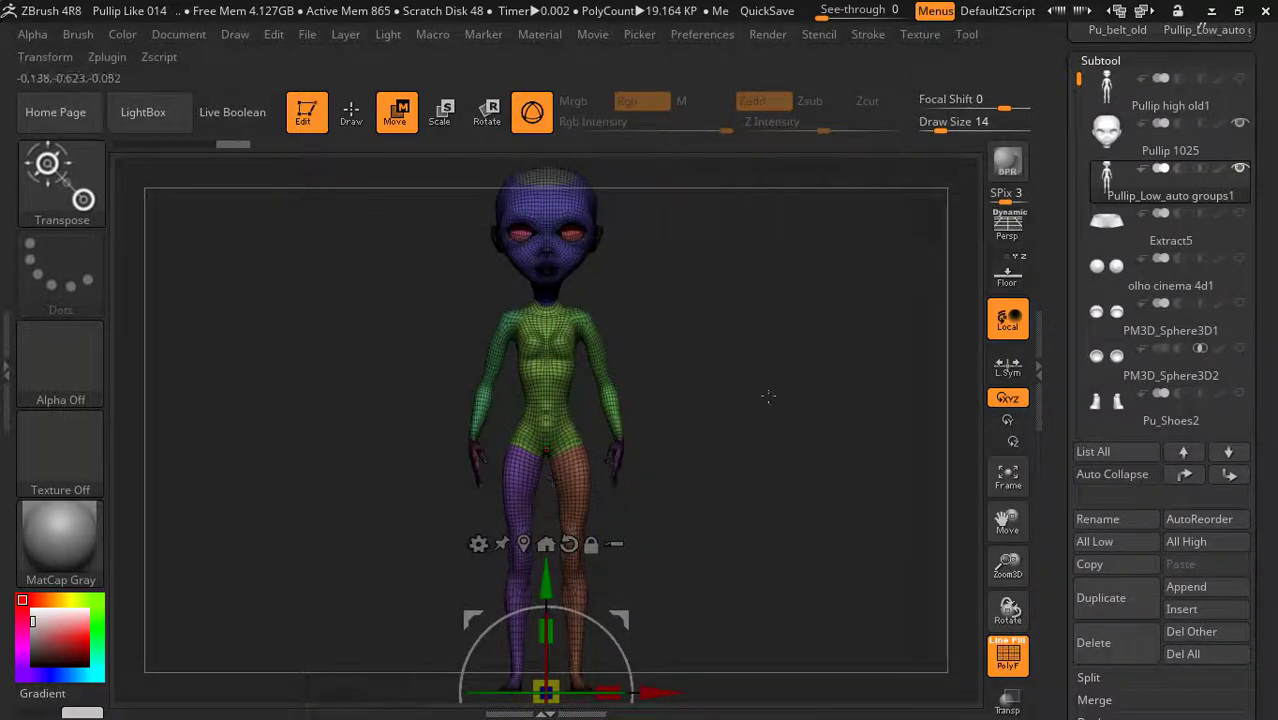
mouse_move(768, 396)
mouse_down()
mouse_move(745, 371)
mouse_move(705, 377)
mouse_move(824, 378)
mouse_up()
mouse_move(1008, 565)
mouse_down()
mouse_move(1013, 530)
mouse_move(1013, 690)
mouse_up()
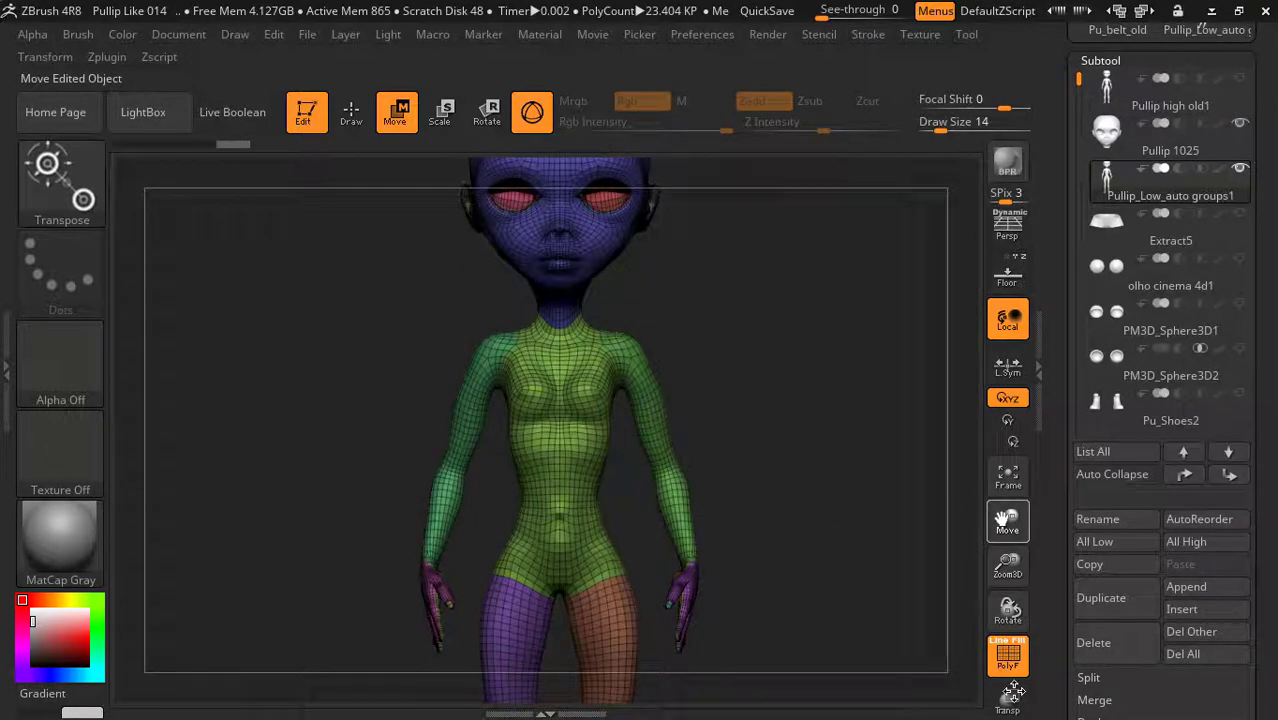
mouse_move(1013, 690)
mouse_down()
mouse_move(1025, 553)
mouse_move(1024, 575)
mouse_up()
click(351, 112)
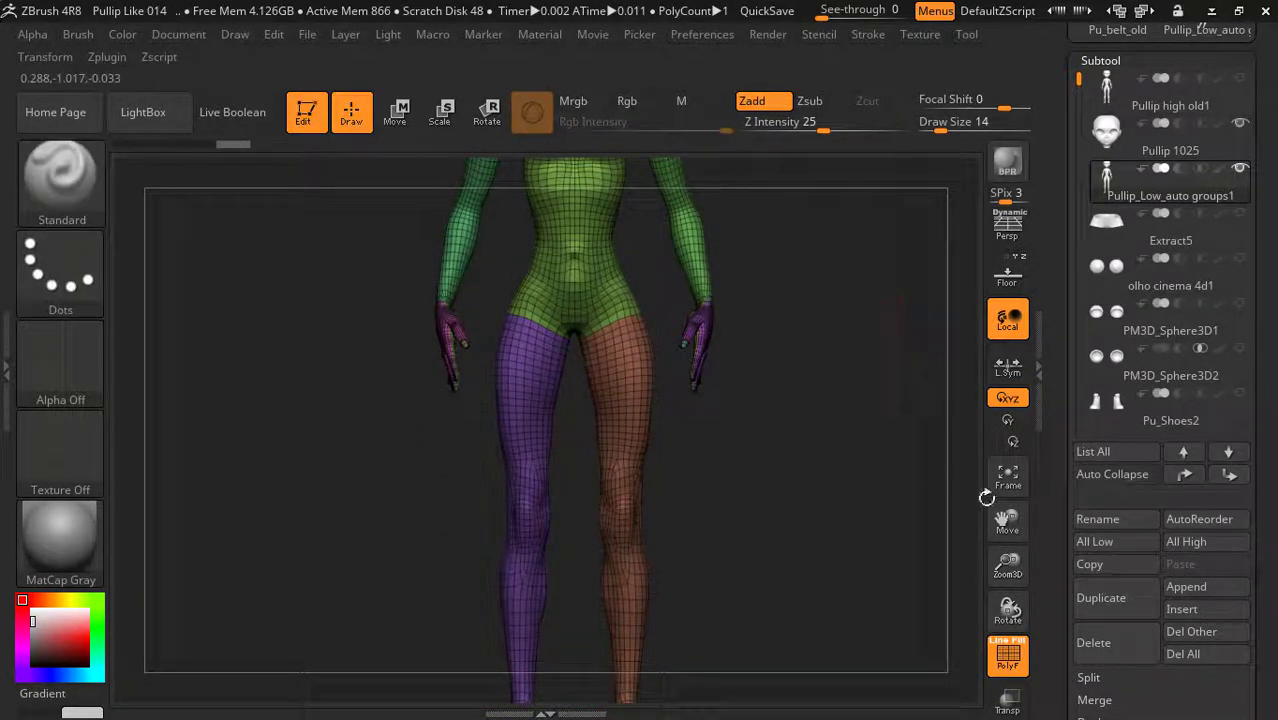
drag(1007, 562, 1007, 572)
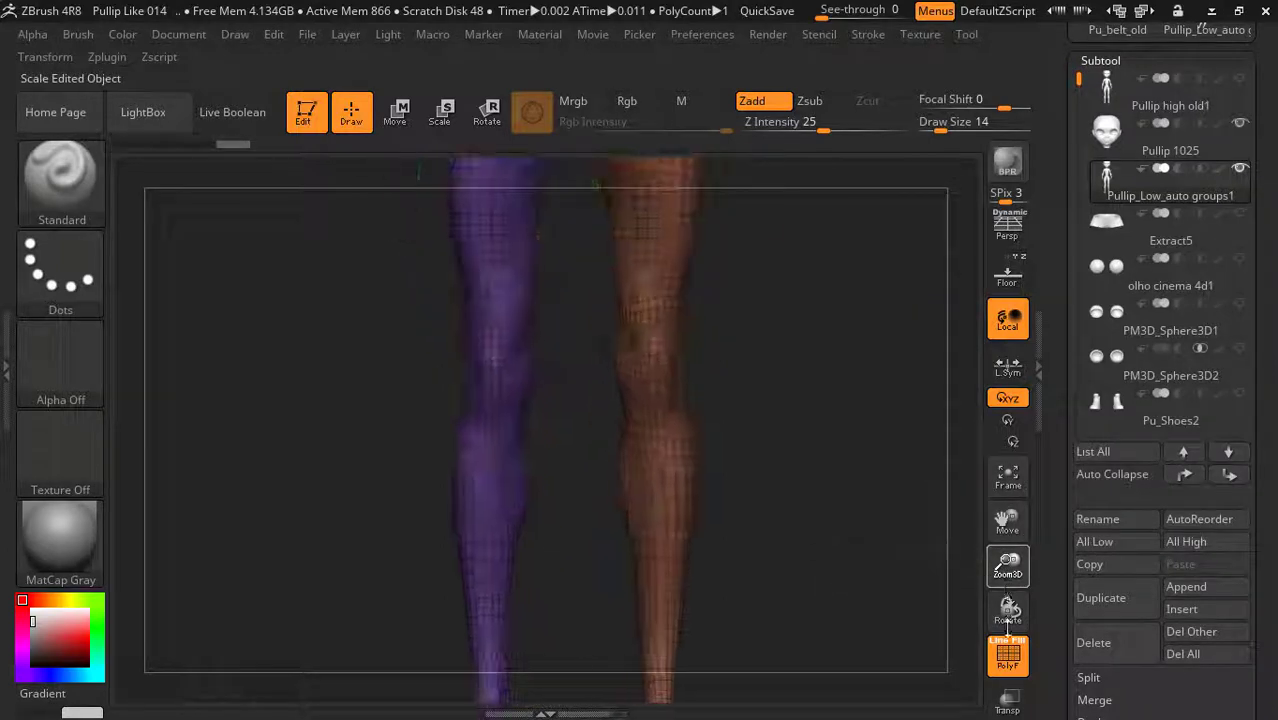
drag(1007, 522, 1008, 568)
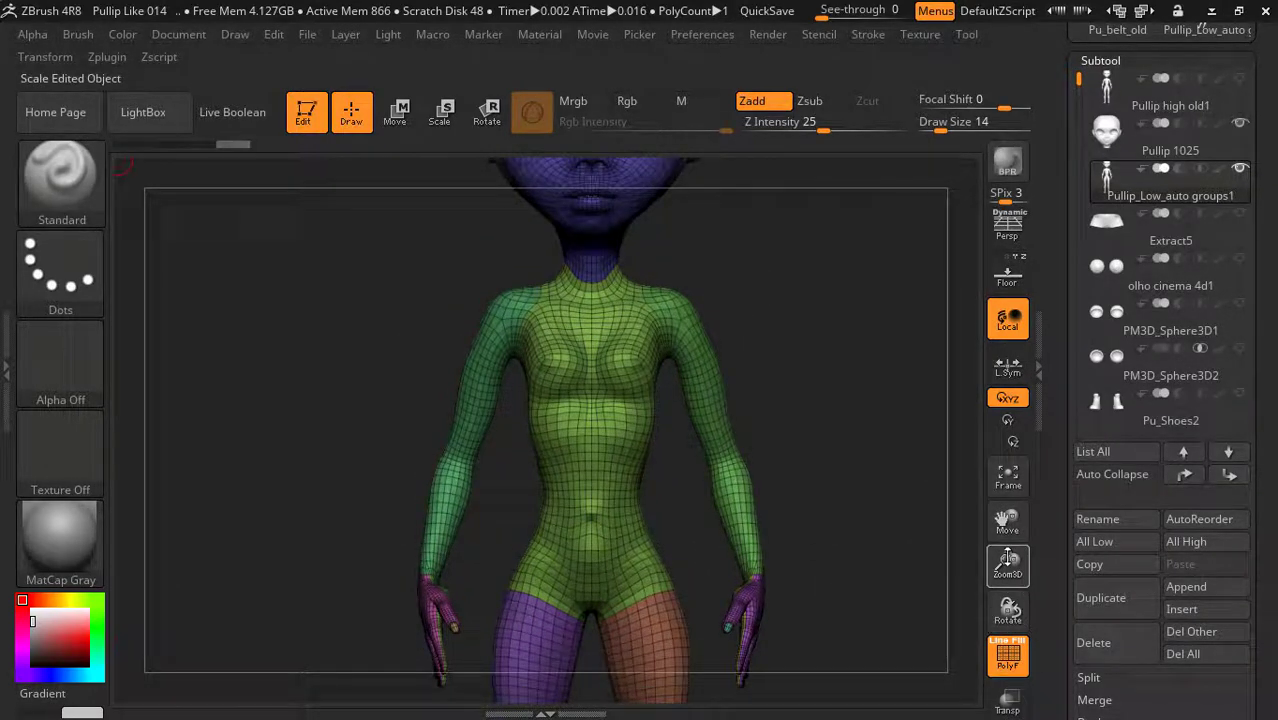
drag(1007, 520, 1007, 690)
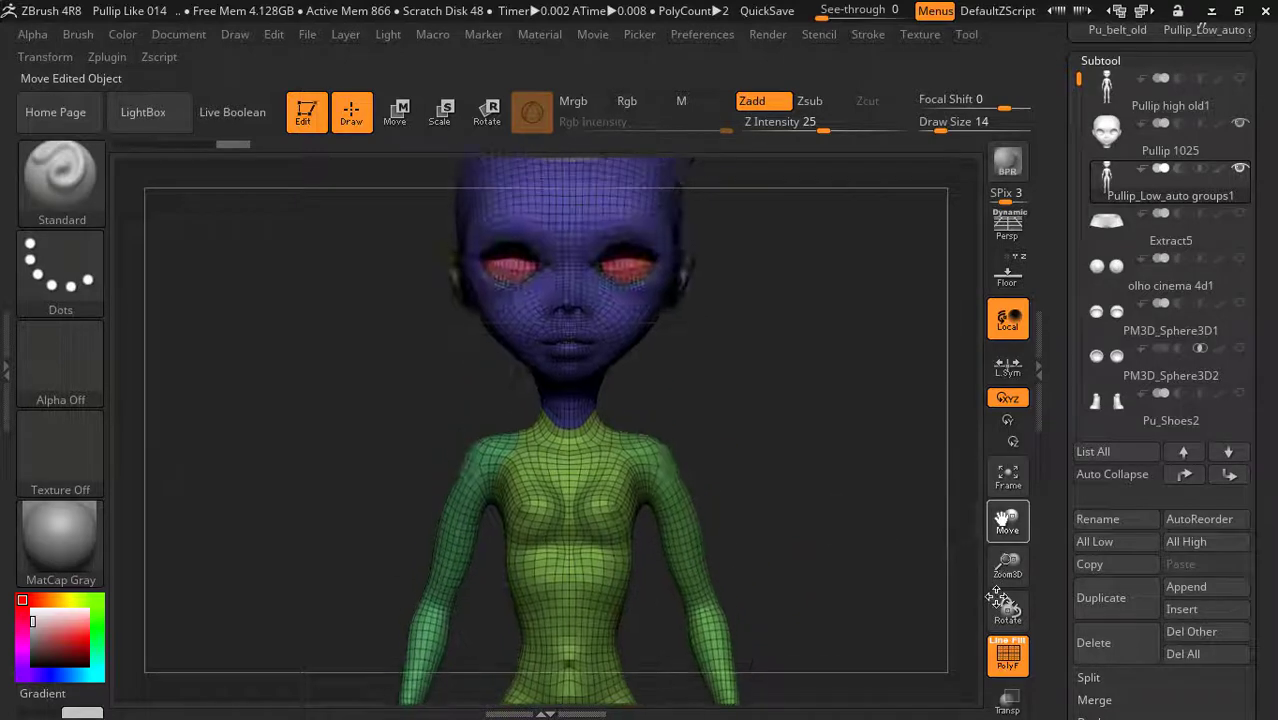
Ctrl+Shift-click the body's polygroups to isolate the head and torso, then show everything again
key(ctrl+shift)
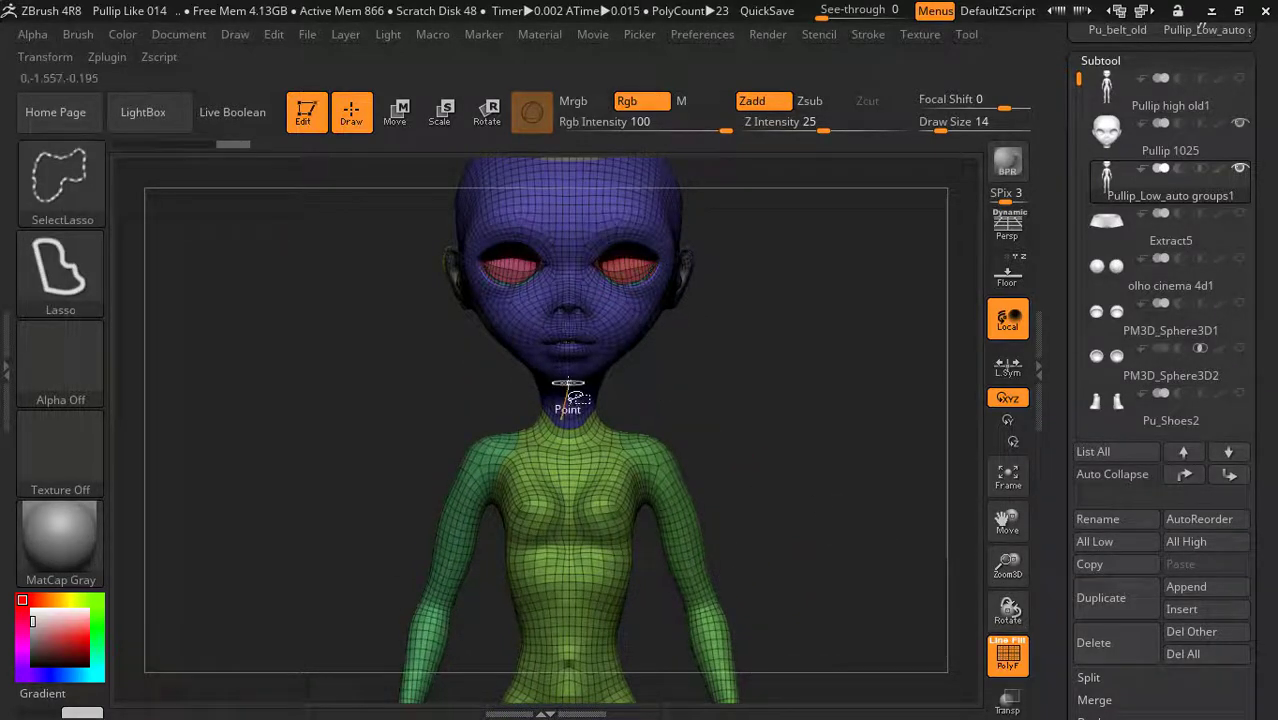
ctrl+shift+click(580, 404)
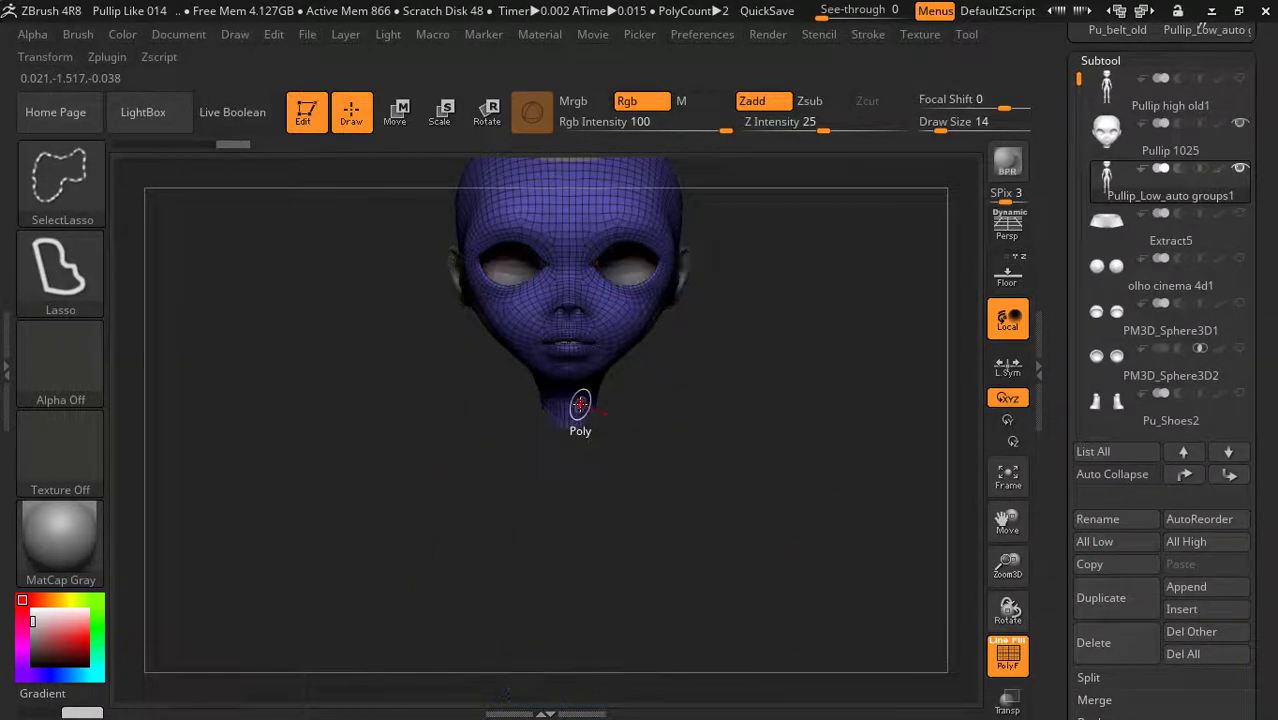
ctrl+shift+click(590, 409)
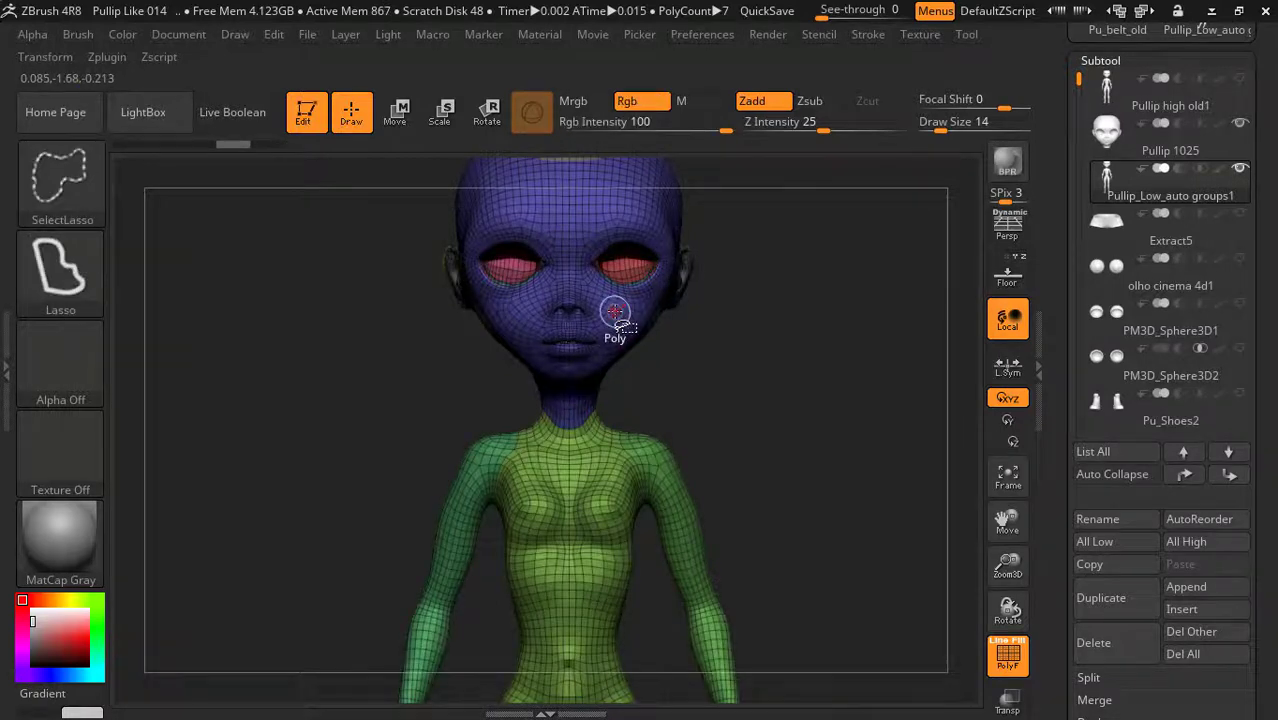
ctrl+shift+click(618, 314)
ctrl+shift+click(659, 346)
ctrl+shift+click(591, 206)
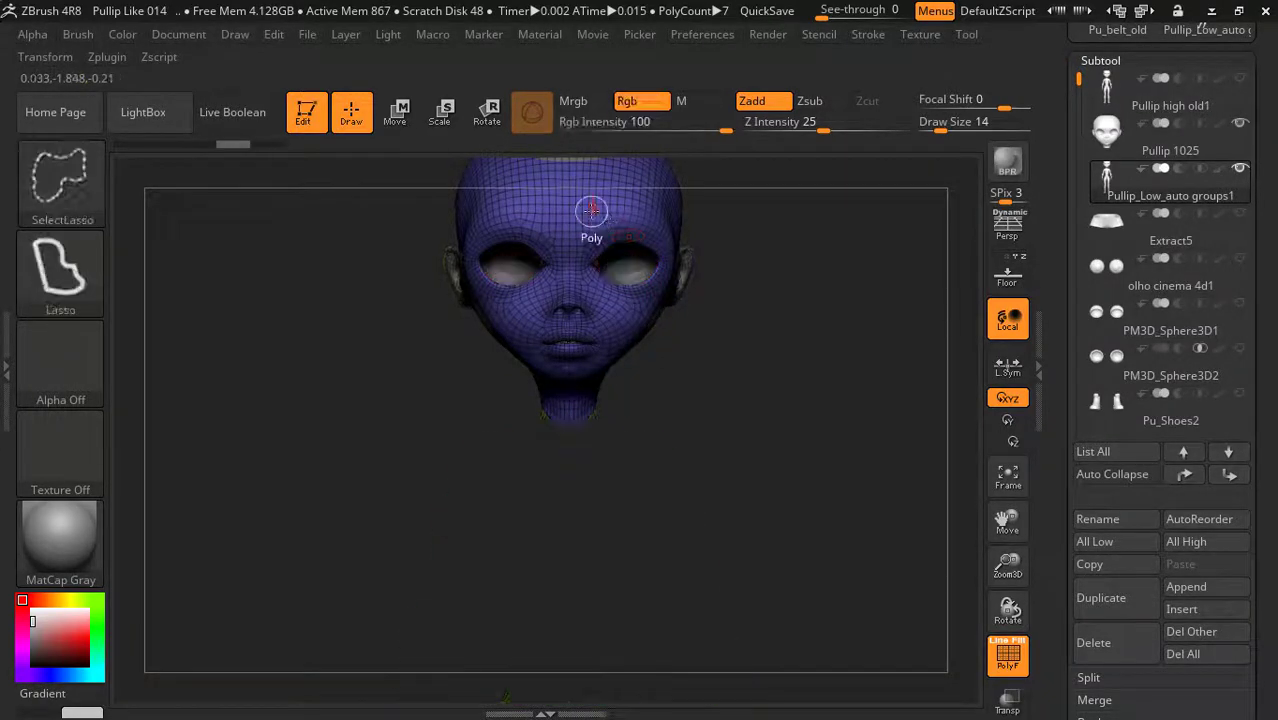
ctrl+shift+click(722, 253)
ctrl+shift+click(598, 478)
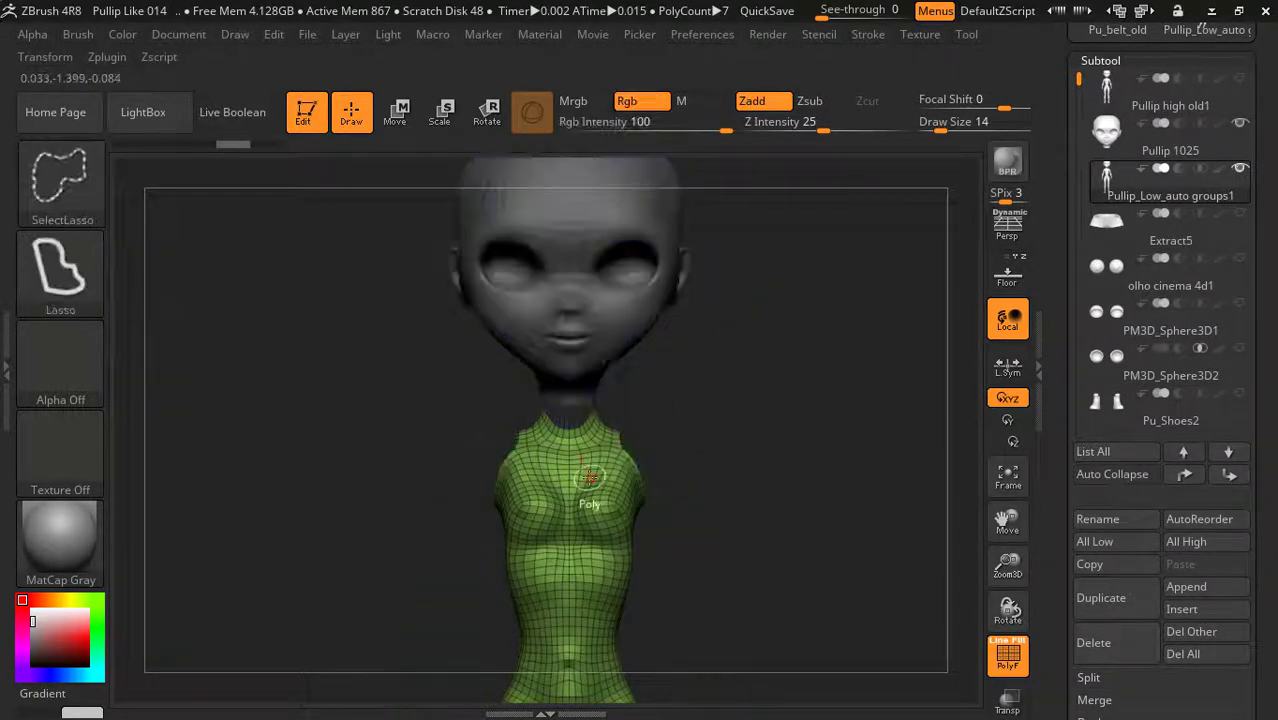
ctrl+shift+click(768, 346)
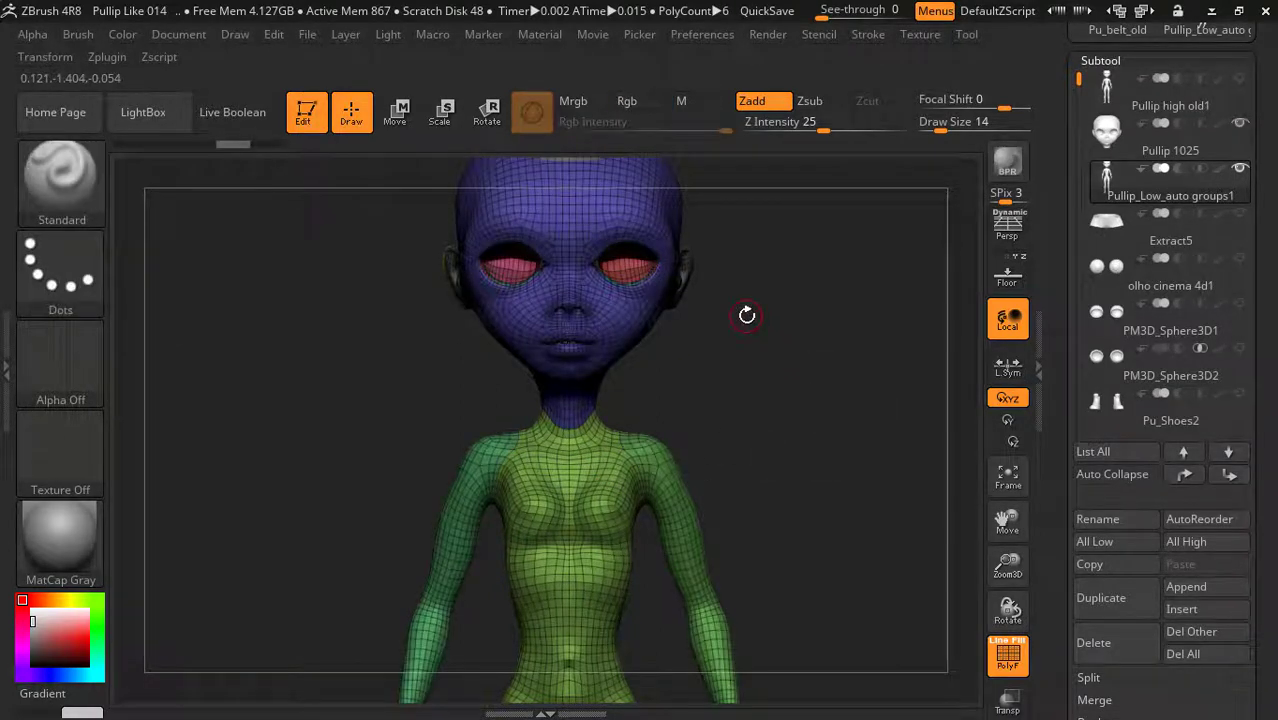
Lasso-hide the body's own head polygroup, leaving the green torso below the Pullip head
ctrl+shift+drag(620, 228, 630, 215)
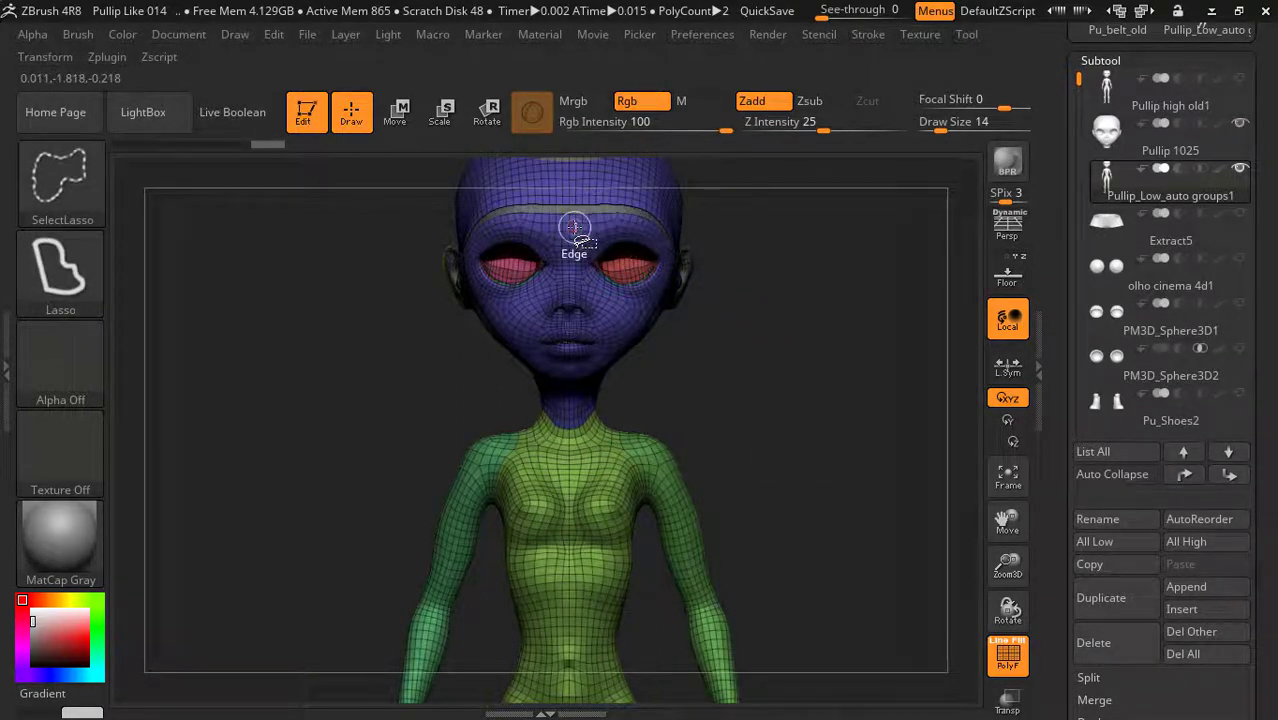
ctrl+shift+drag(575, 226, 572, 245)
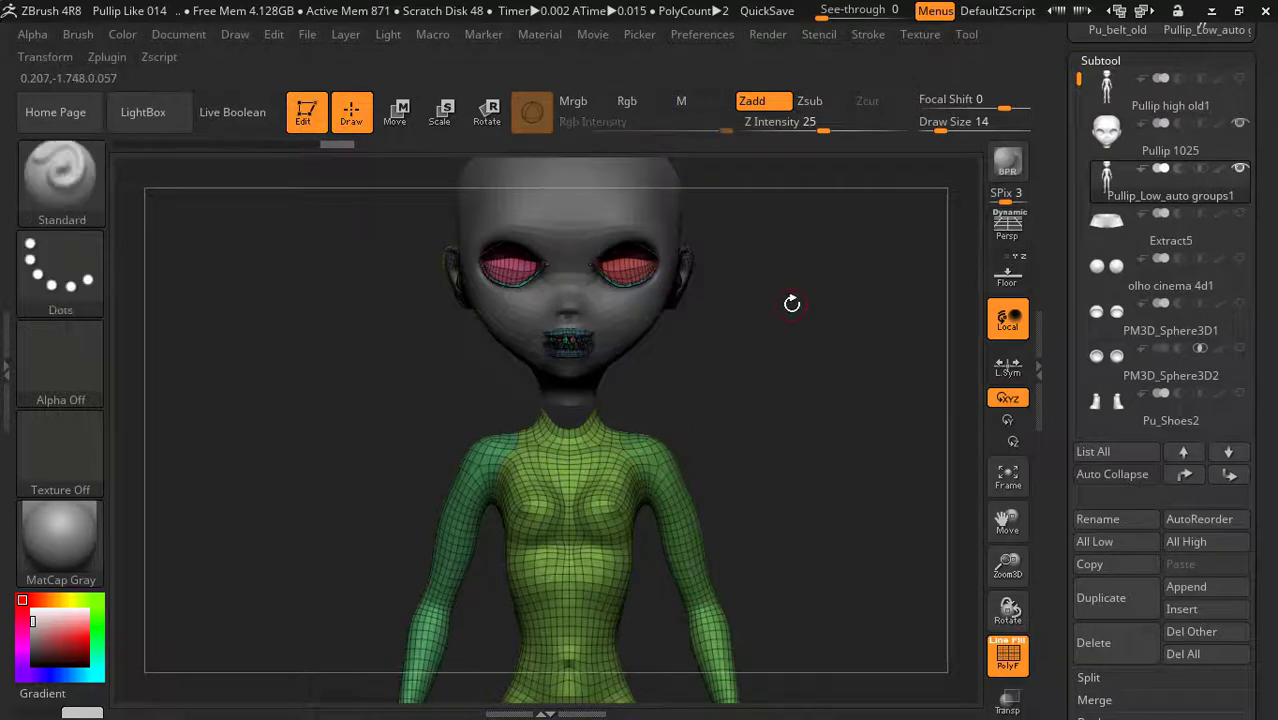
mouse_move(820, 319)
mouse_down()
mouse_move(750, 328)
mouse_move(810, 322)
mouse_up()
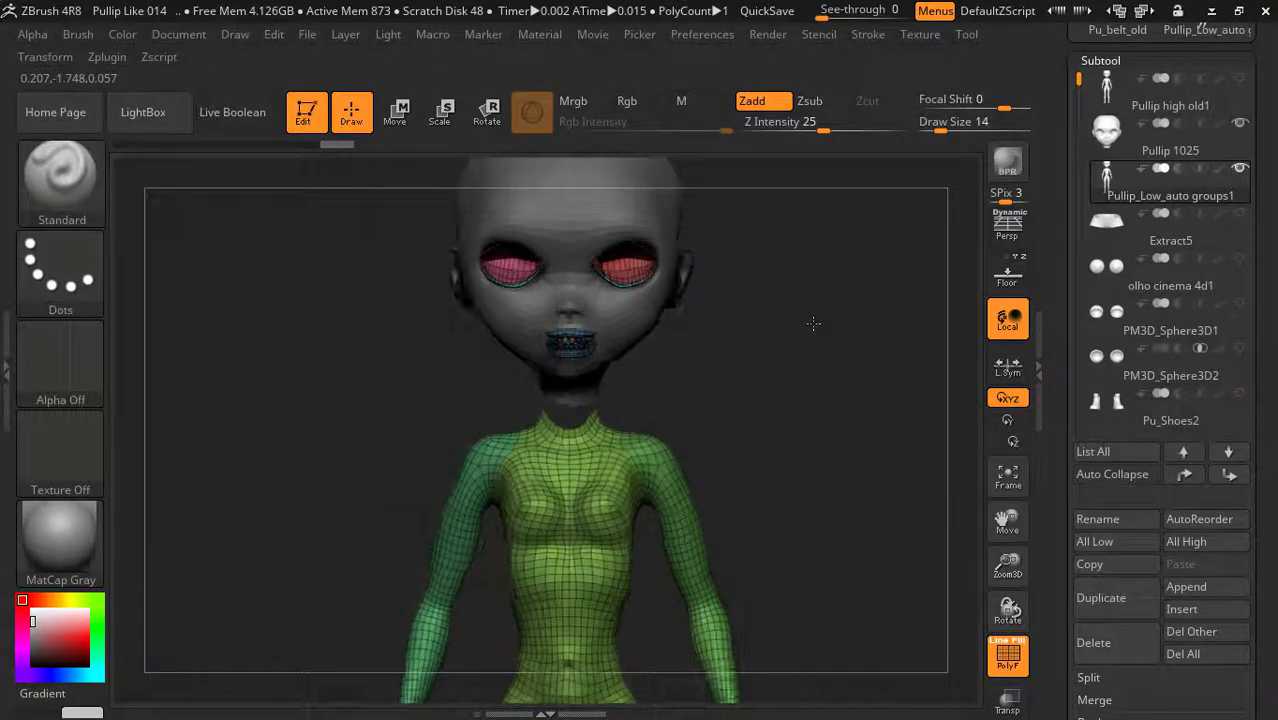
click(60, 175)
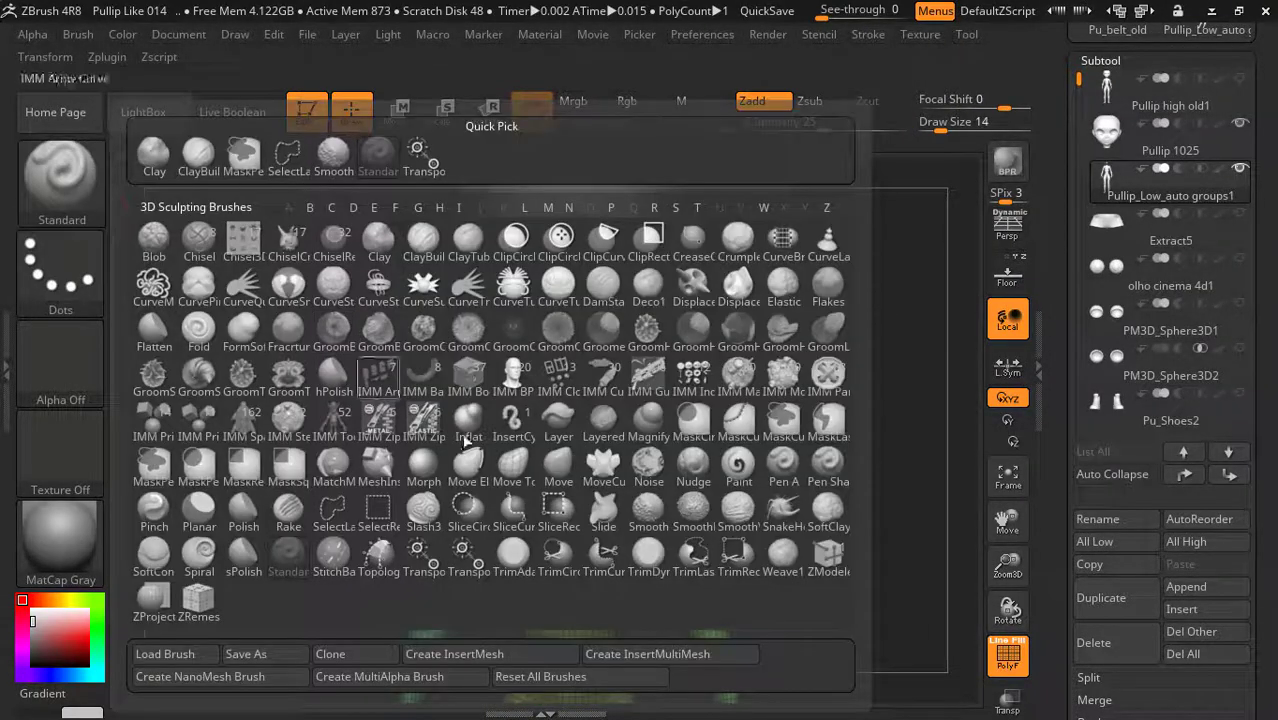
Hide the body's leftover eye and mouth pieces with the SelectRect brush, then zoom to the neck
click(386, 518)
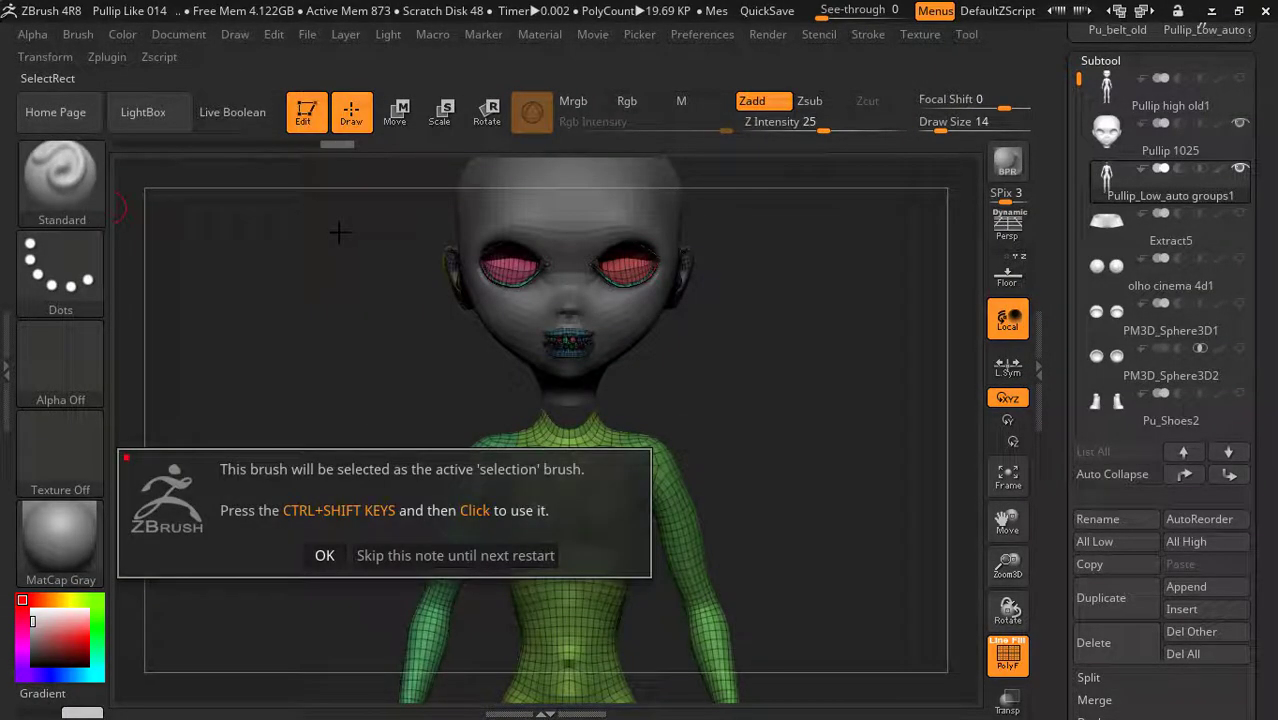
click(324, 552)
ctrl+shift+drag(337, 205, 790, 405)
drag(877, 431, 856, 444)
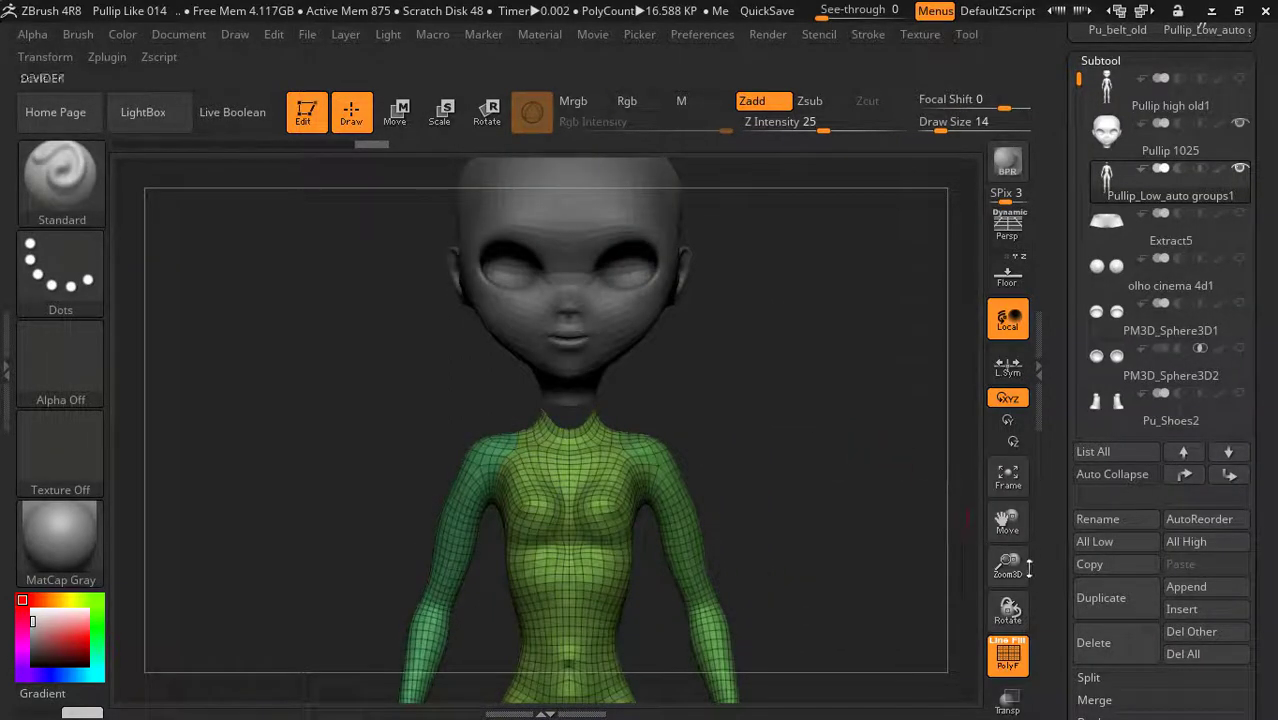
mouse_move(1008, 566)
mouse_down()
mouse_move(1006, 668)
mouse_move(890, 522)
mouse_up()
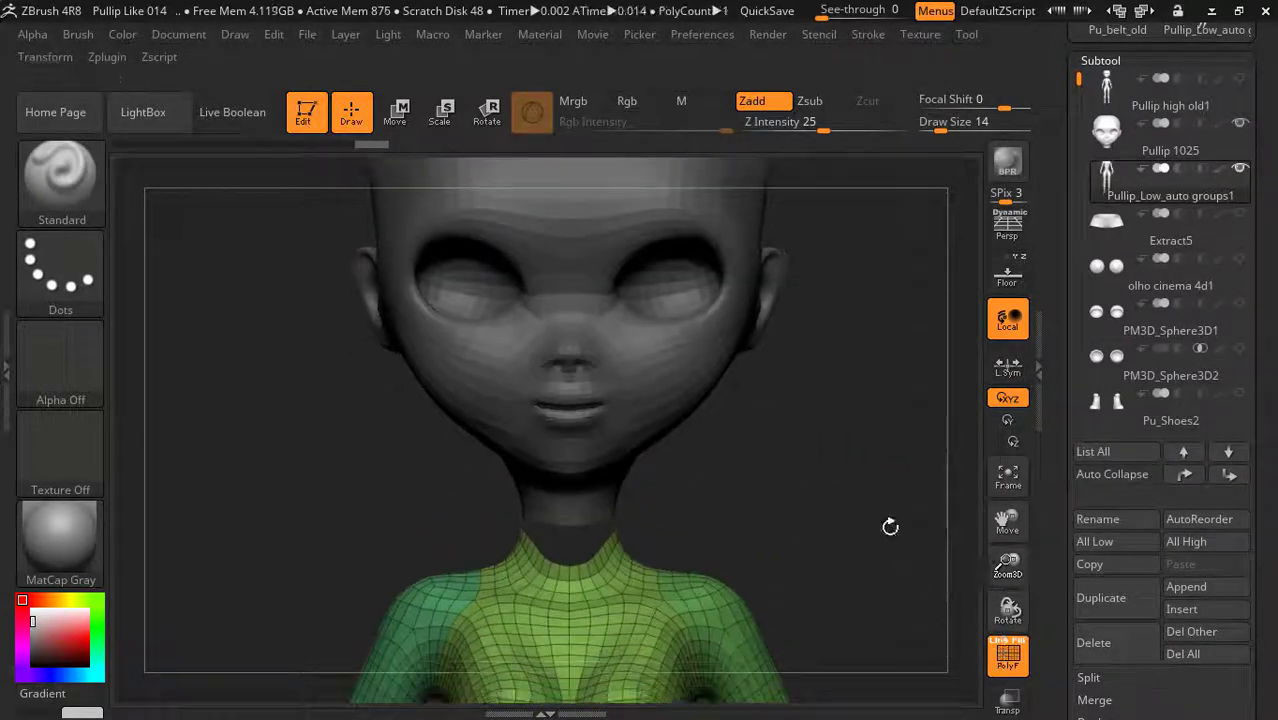
Reselect the Pullip_Low_auto groups1 body and apply Modify Topology > Del Hidden
click(1172, 140)
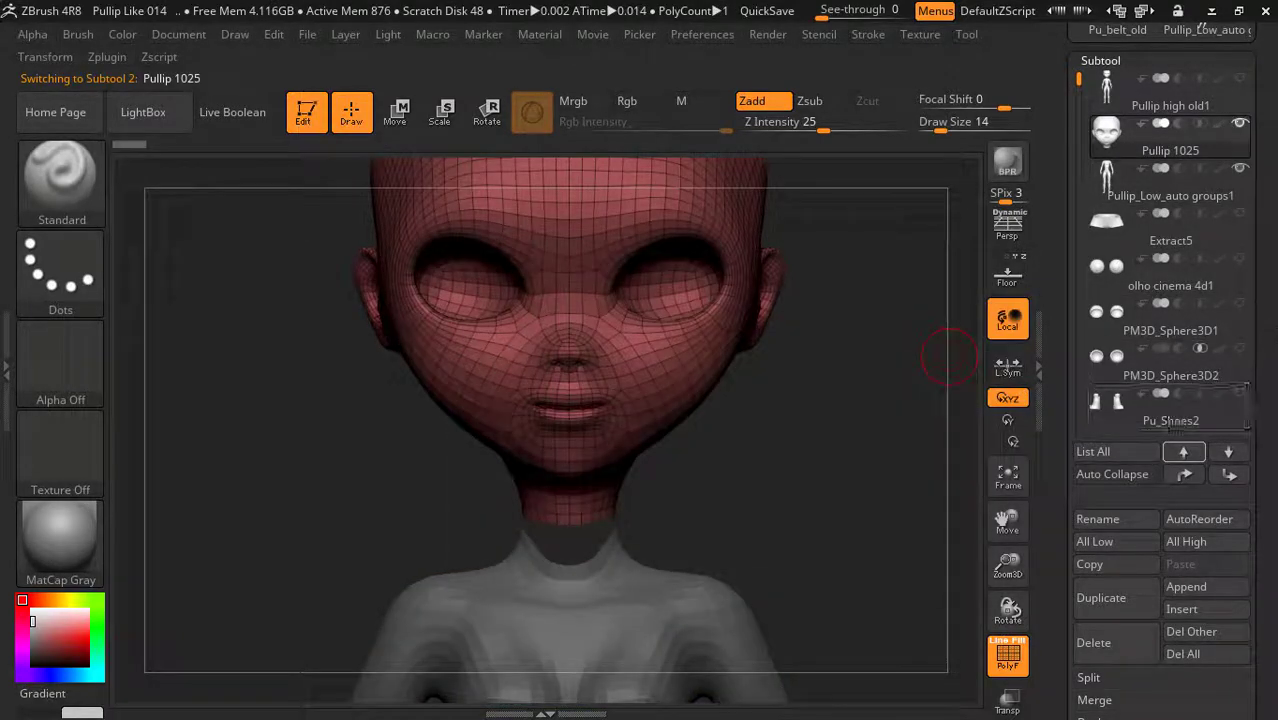
click(1168, 185)
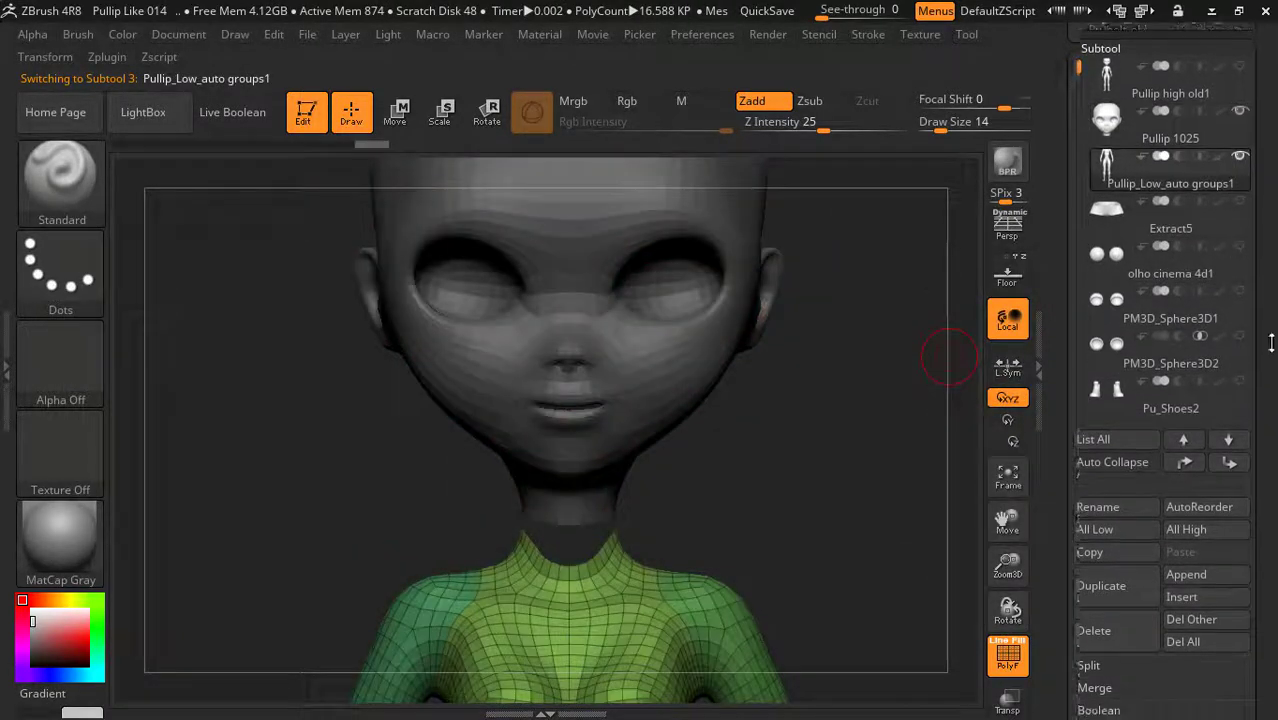
mouse_move(1271, 343)
mouse_down()
mouse_move(1240, 246)
mouse_move(1240, 172)
mouse_up()
click(1107, 363)
drag(1270, 250, 1275, 358)
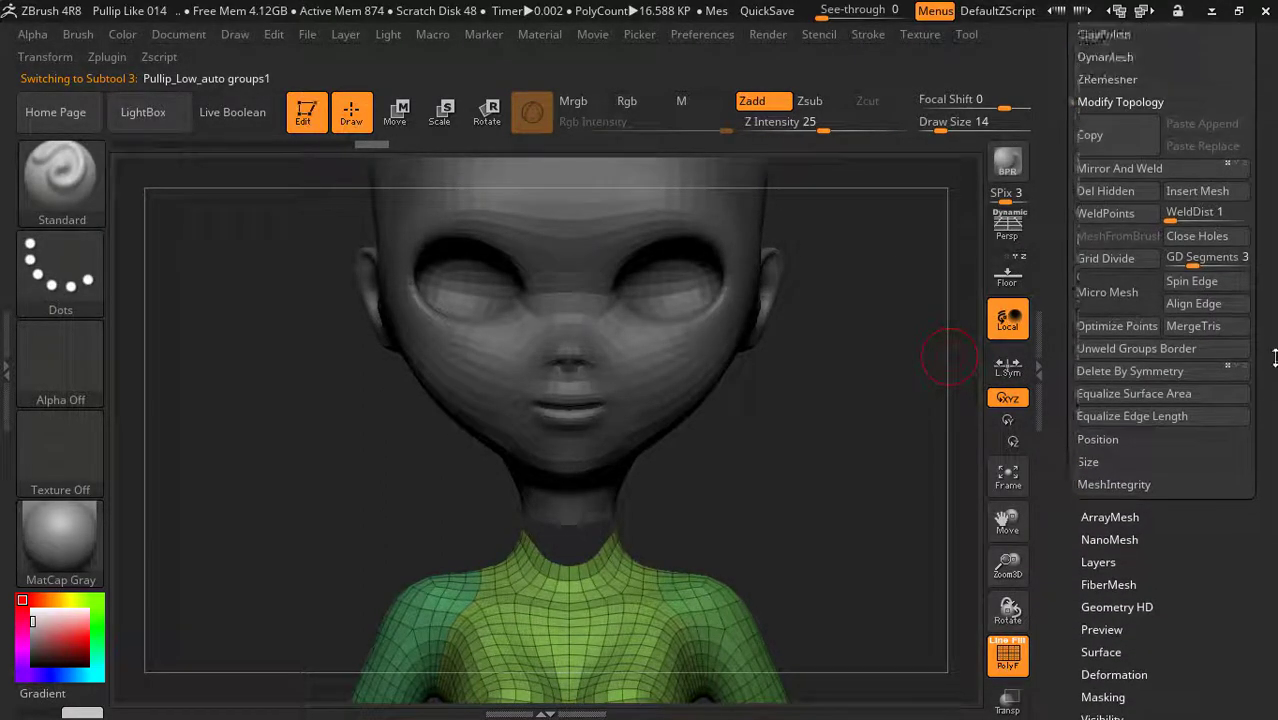
scroll(1275, 358, up, 3)
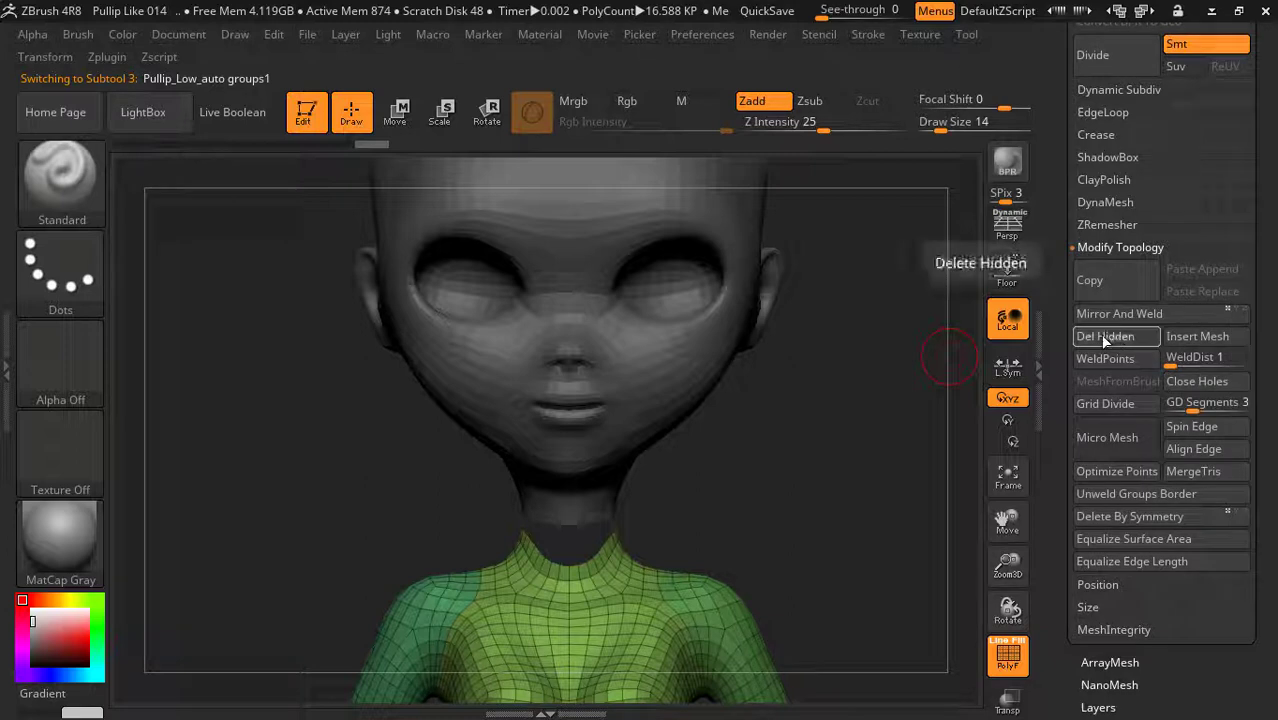
click(1110, 337)
scroll(1275, 250, up, 3)
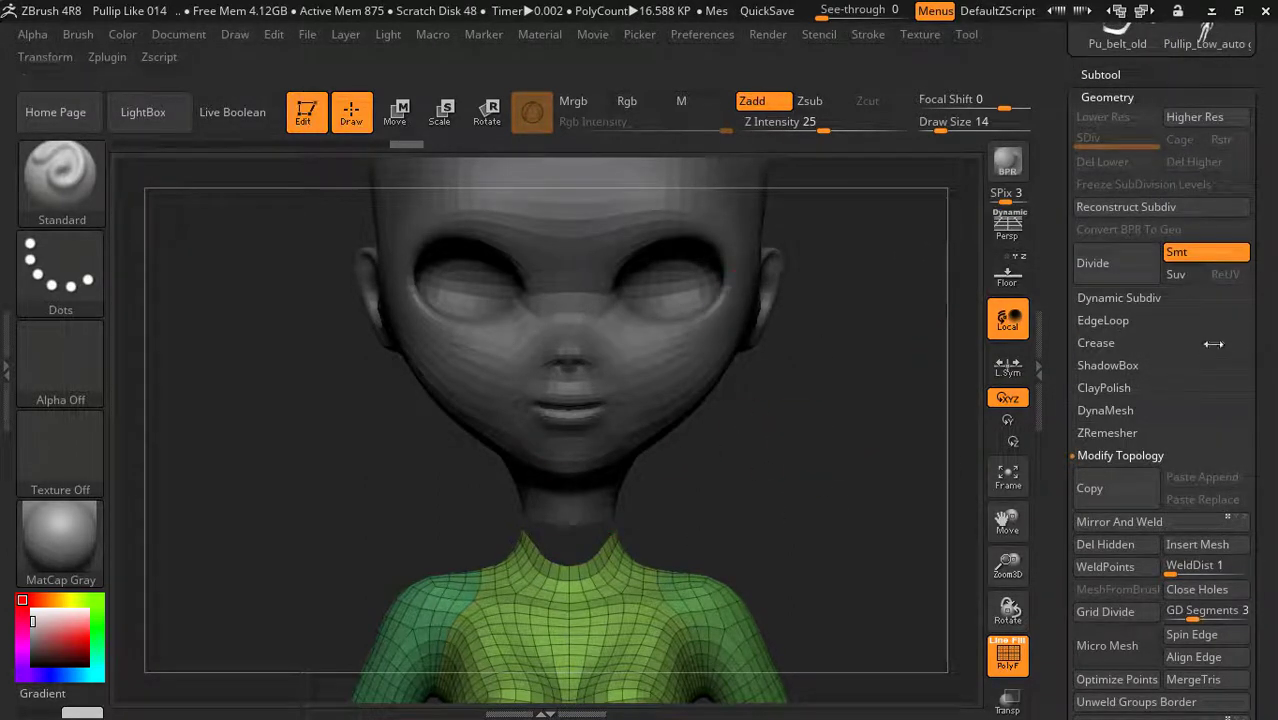
scroll(1106, 190, up, 2)
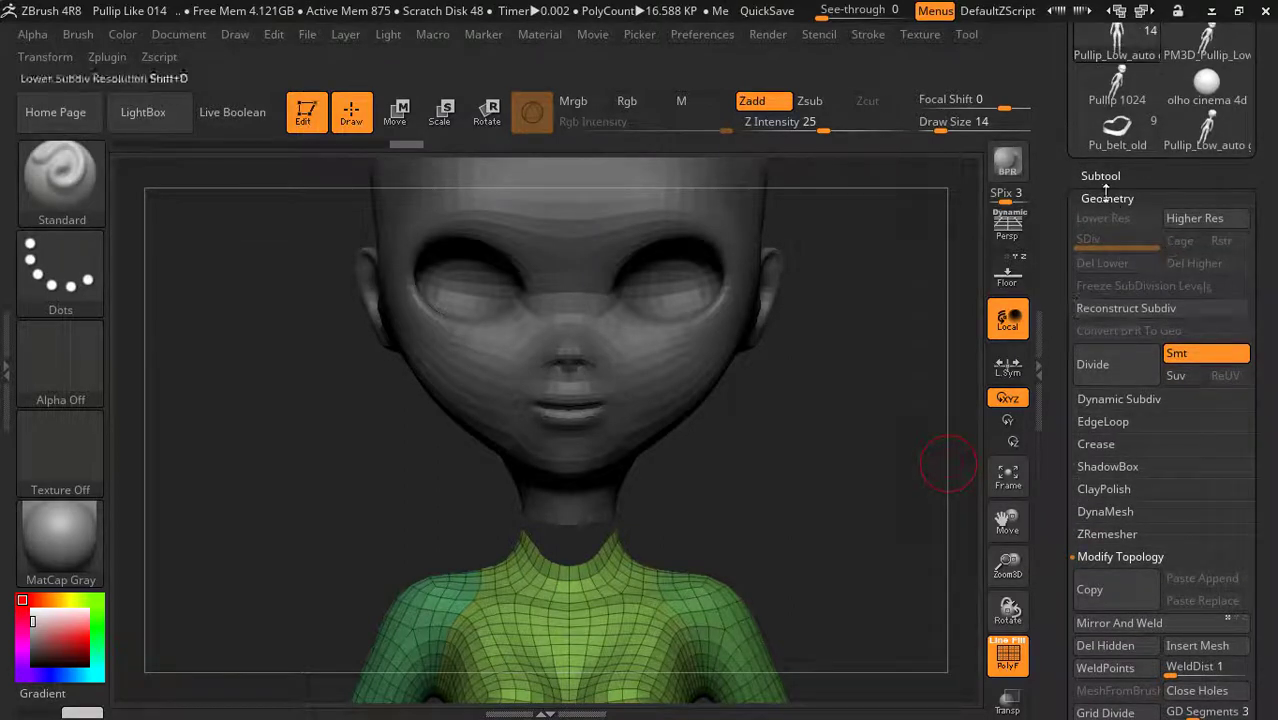
Make the Pullip 1025 head the active subtool and bring the Split/Merge section into view
click(1095, 176)
scroll(1268, 258, down, 3)
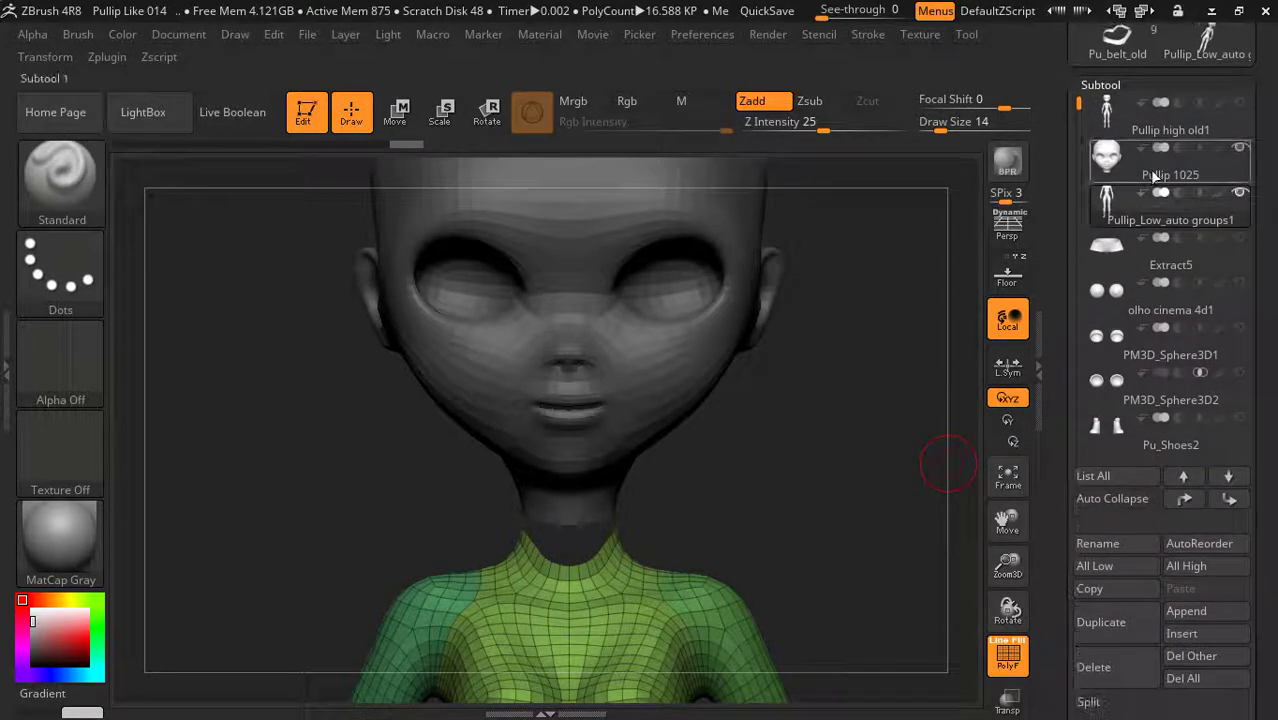
key(Up)
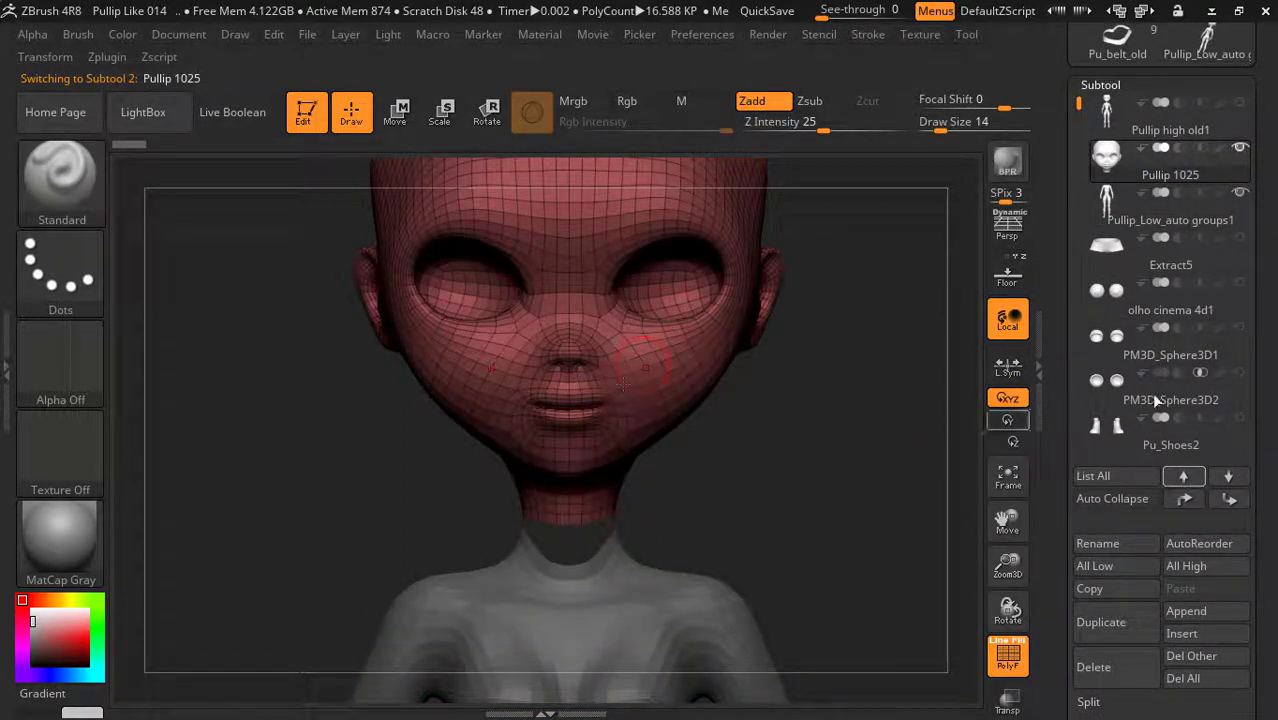
drag(1276, 322, 1252, 160)
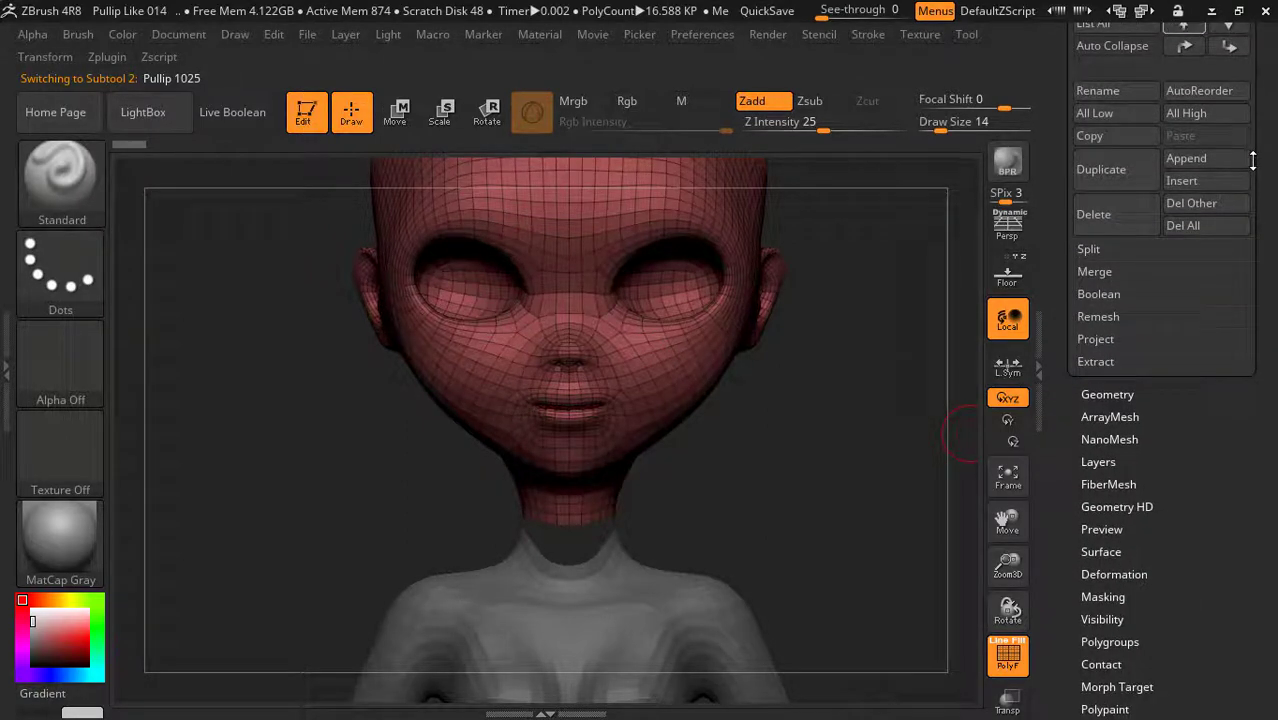
drag(1250, 232, 1264, 354)
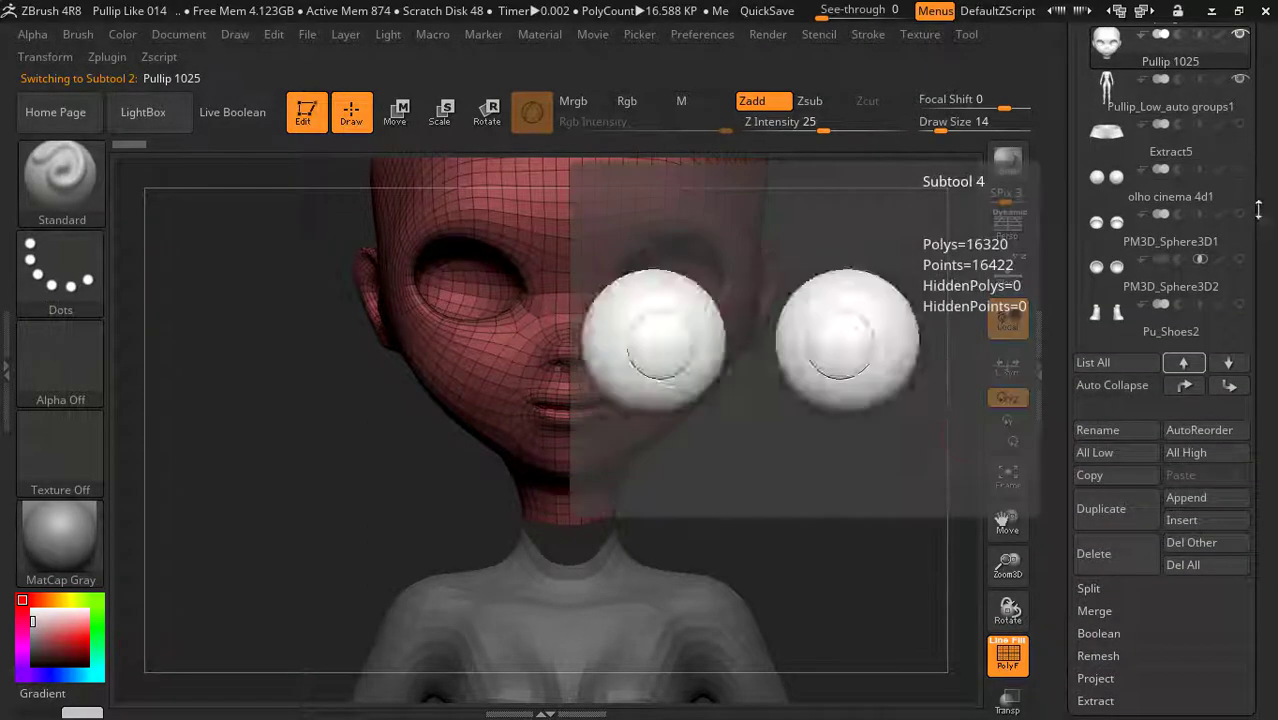
drag(1264, 354, 1266, 147)
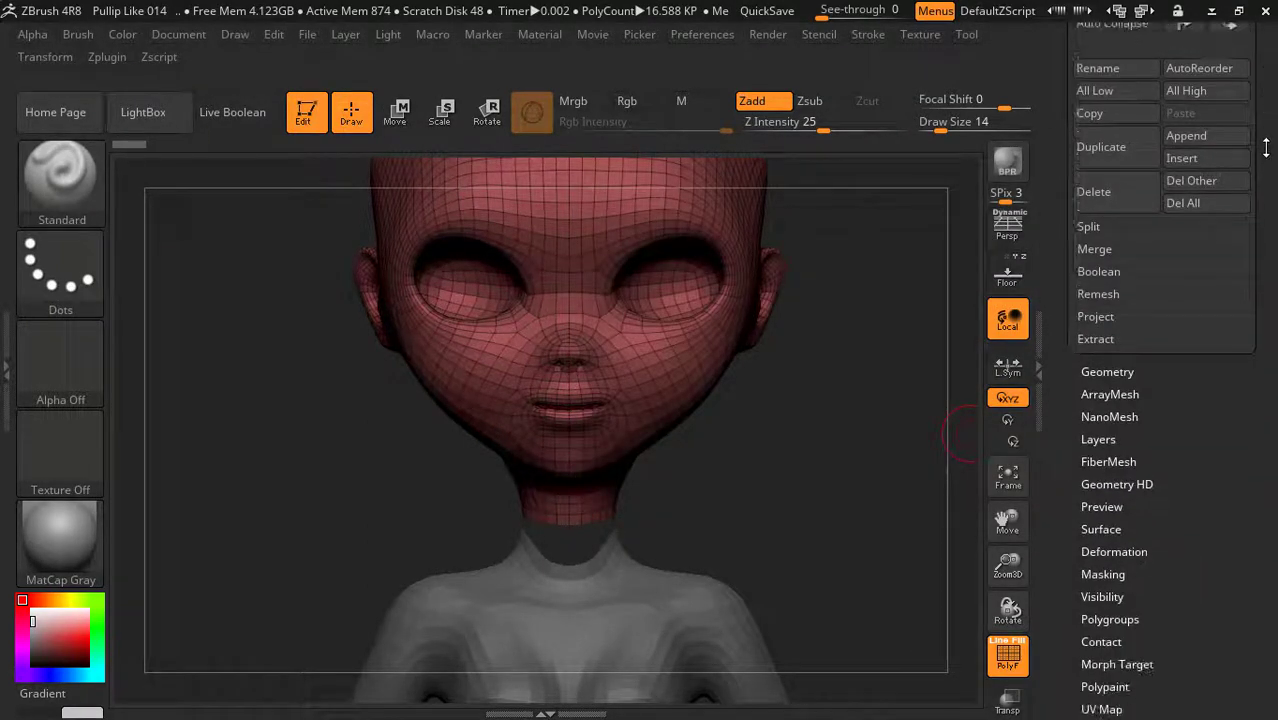
MergeDown the Pullip head onto the low-poly body, accepting the irreversible-merge warning
click(1112, 248)
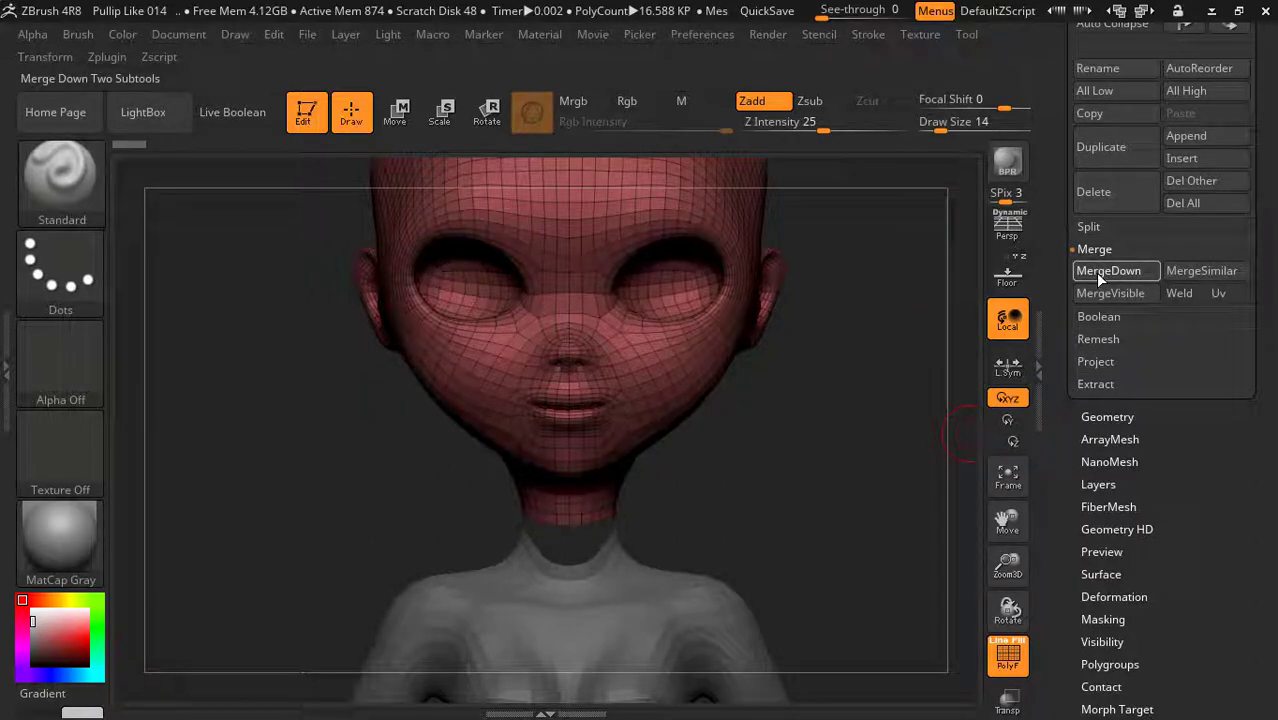
click(1097, 272)
click(945, 316)
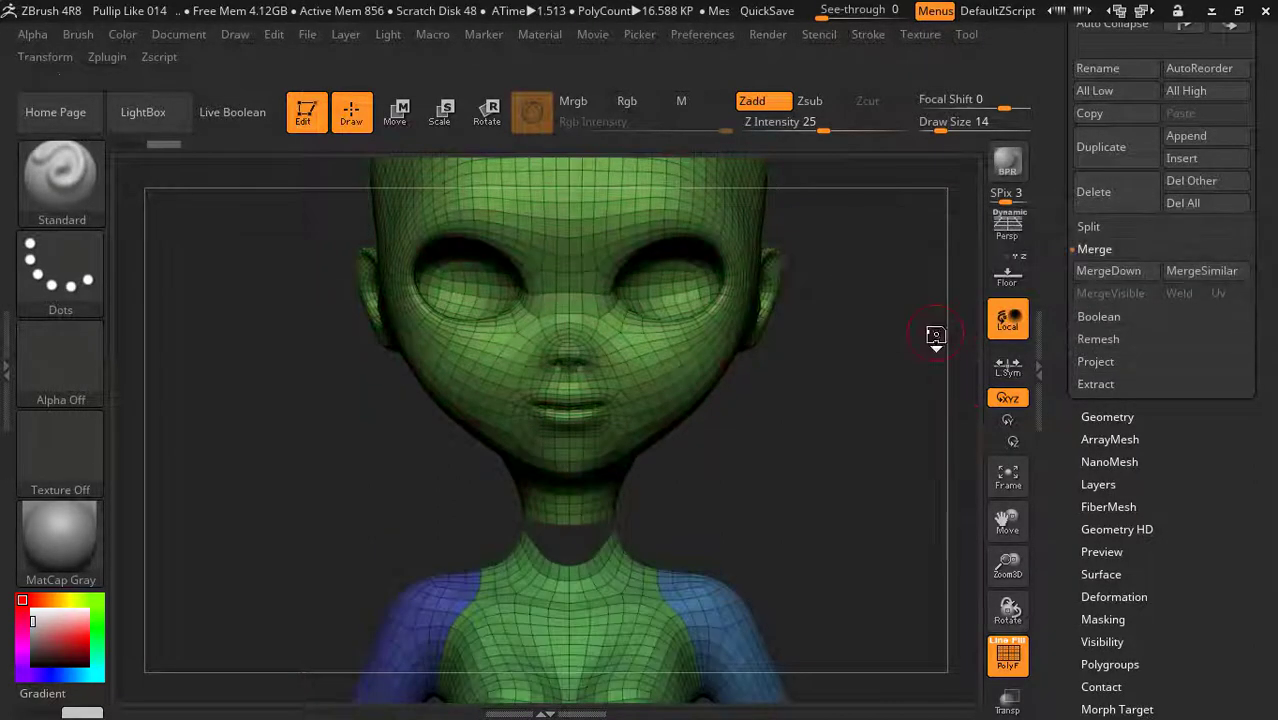
mouse_move(847, 351)
mouse_down()
mouse_move(832, 362)
mouse_move(884, 360)
mouse_up()
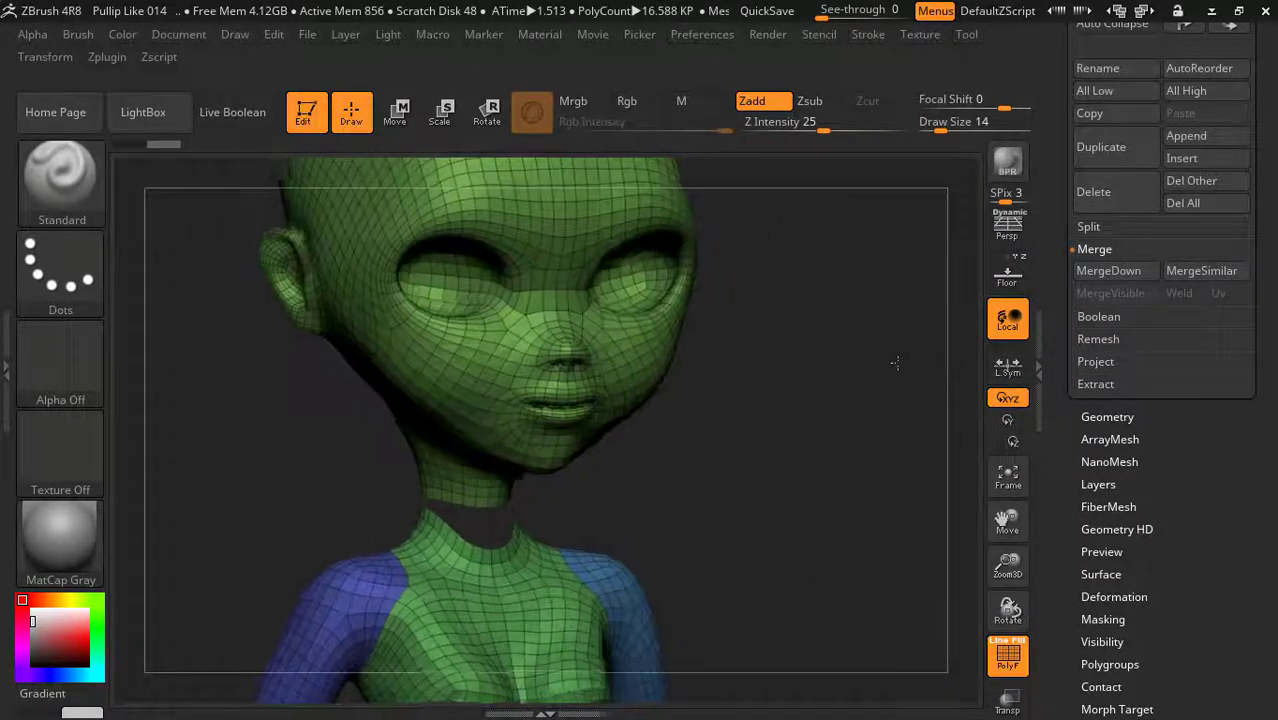
Expand the Polygroups subpalette to reveal its options
scroll(1185, 425, down, 1)
scroll(1195, 380, down, 4)
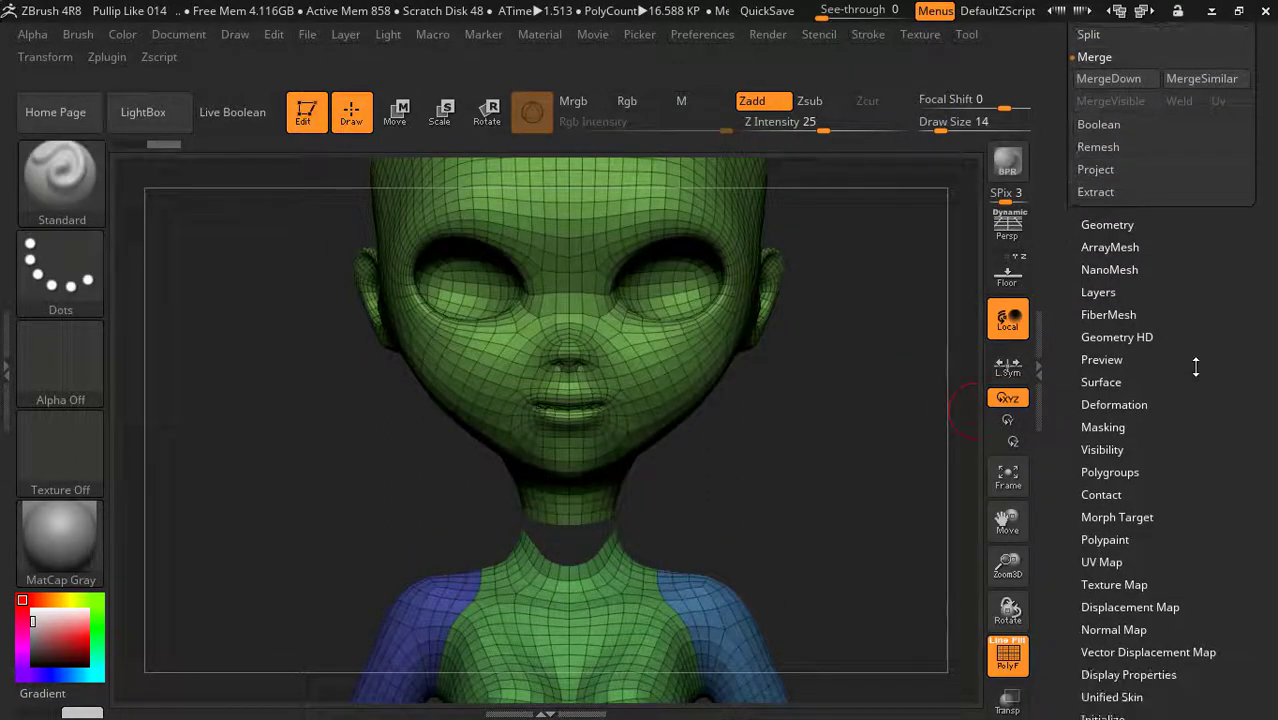
click(1110, 472)
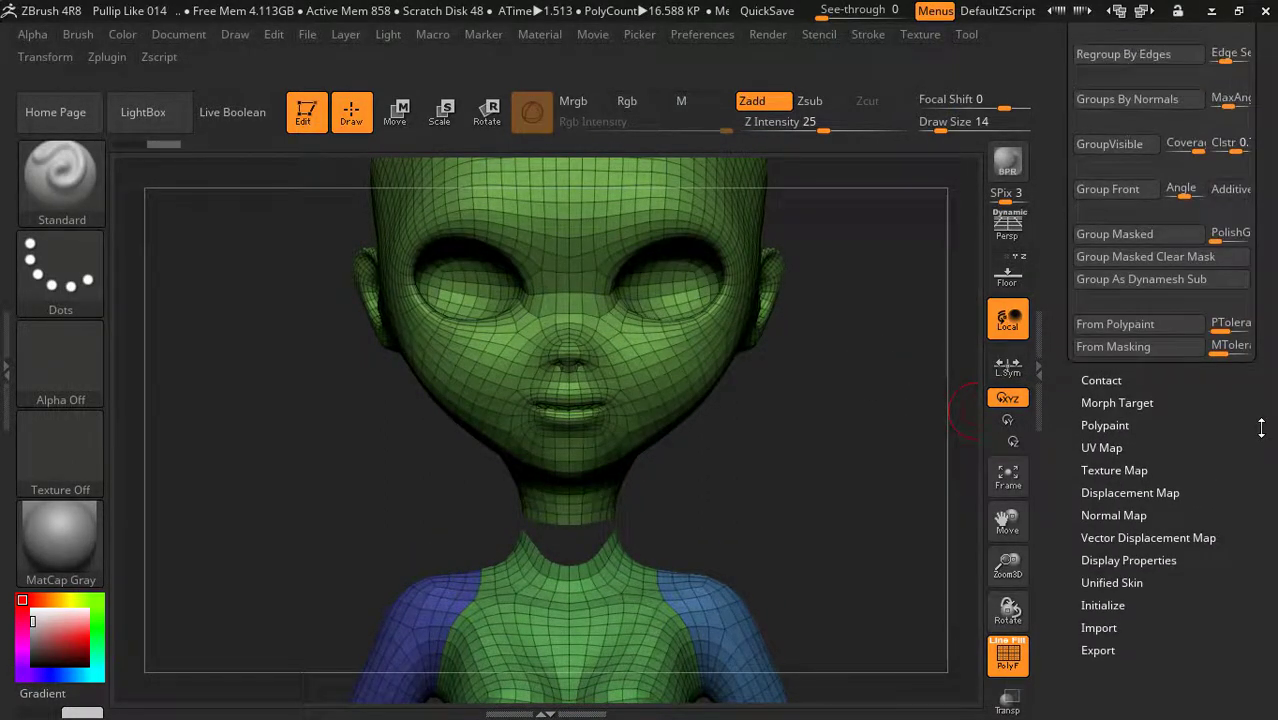
drag(1267, 323, 1264, 408)
click(1110, 258)
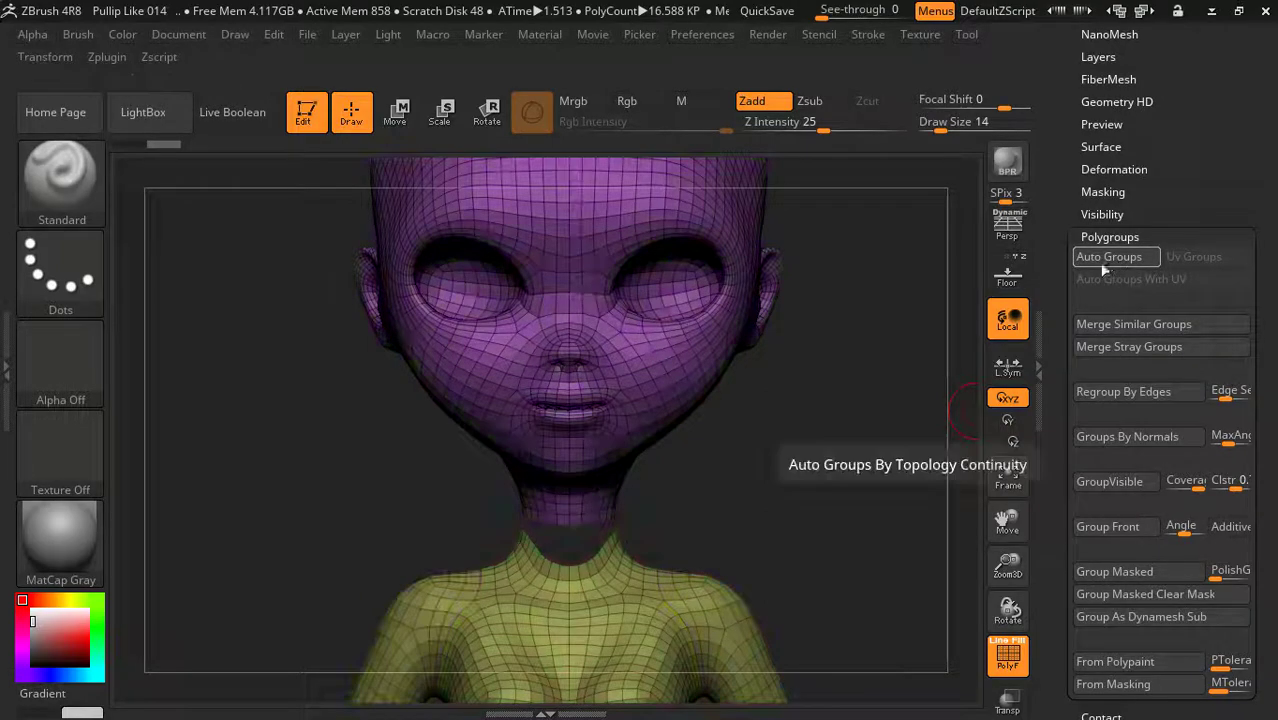
mouse_move(870, 366)
mouse_down()
mouse_move(786, 386)
mouse_move(856, 391)
mouse_up()
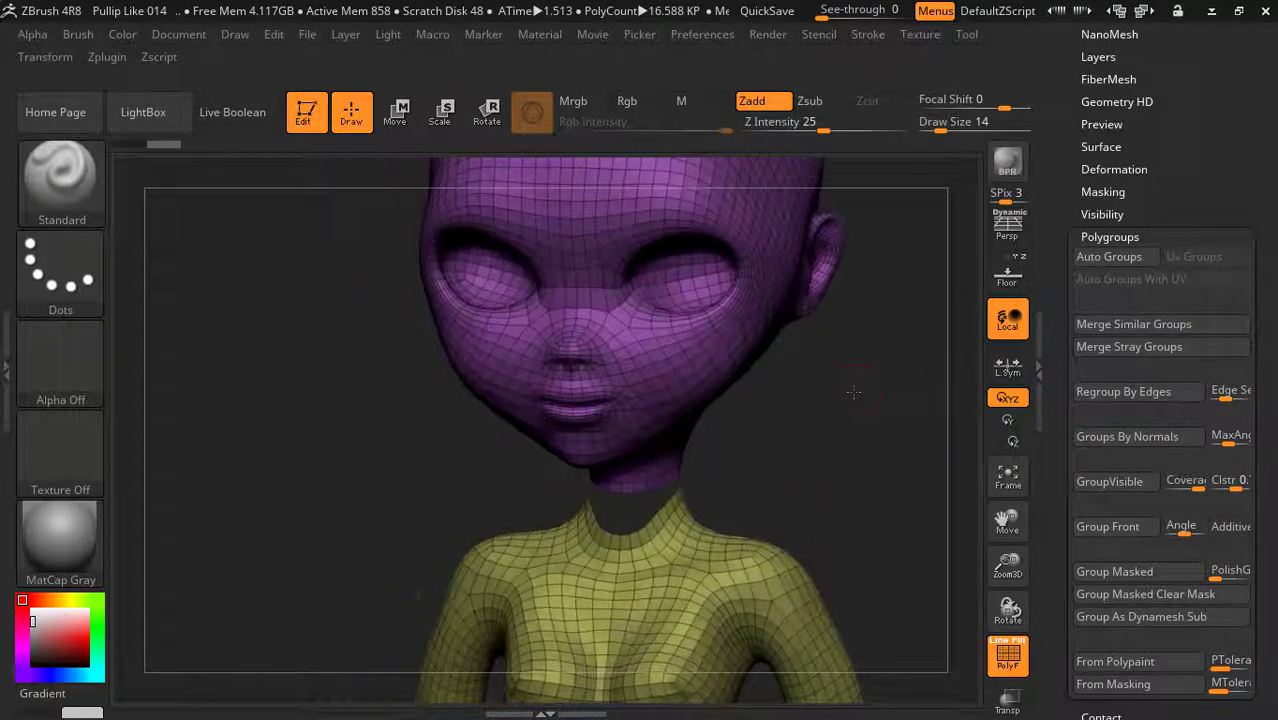
drag(1007, 520, 957, 453)
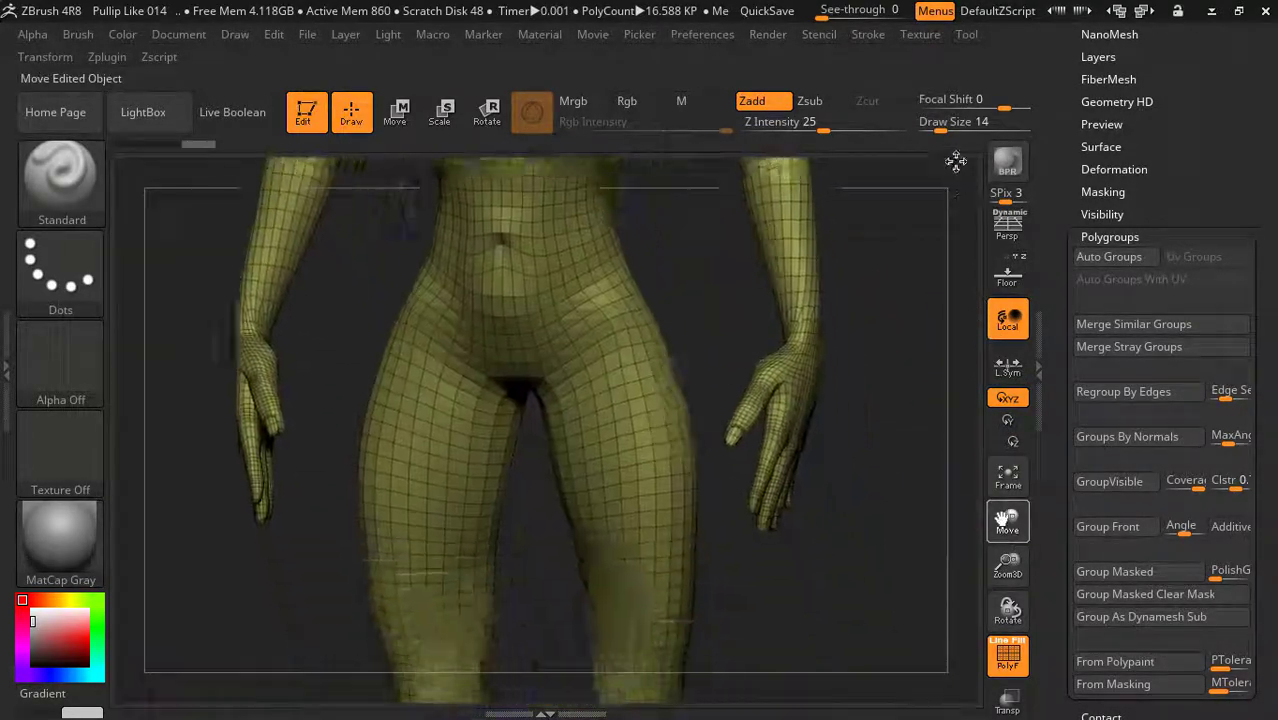
key(ctrl+z)
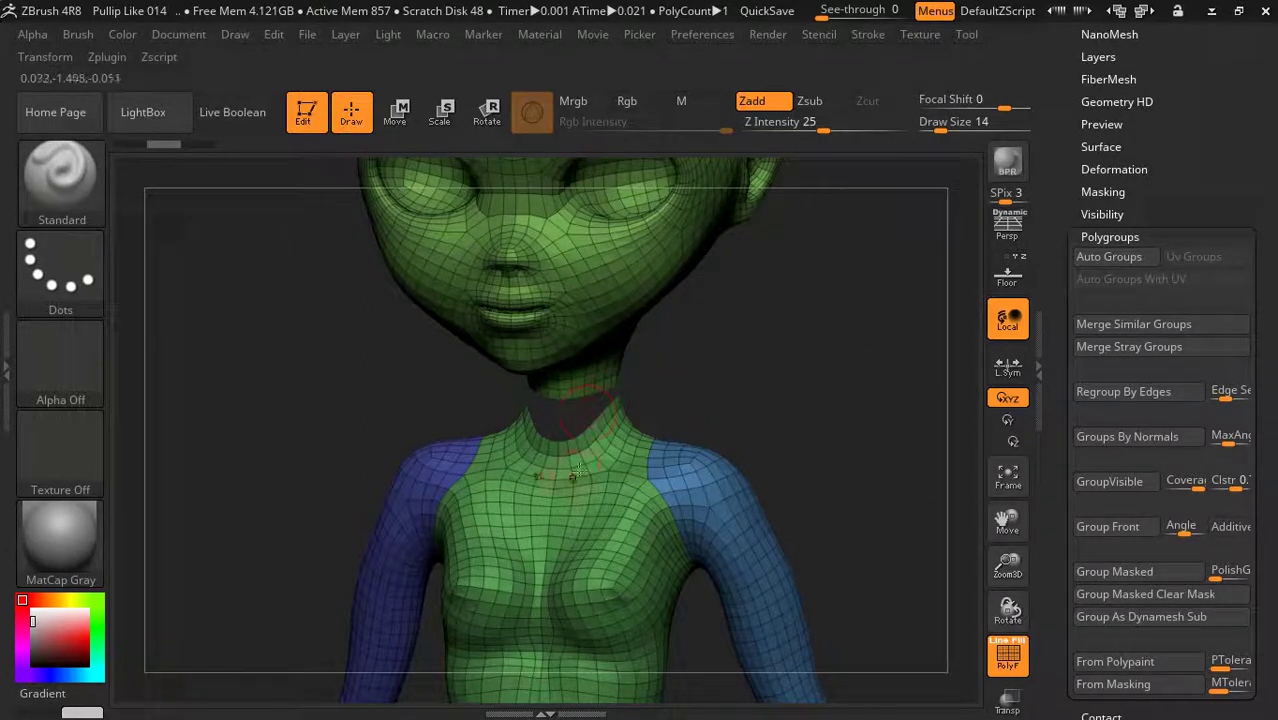
drag(780, 394, 790, 376)
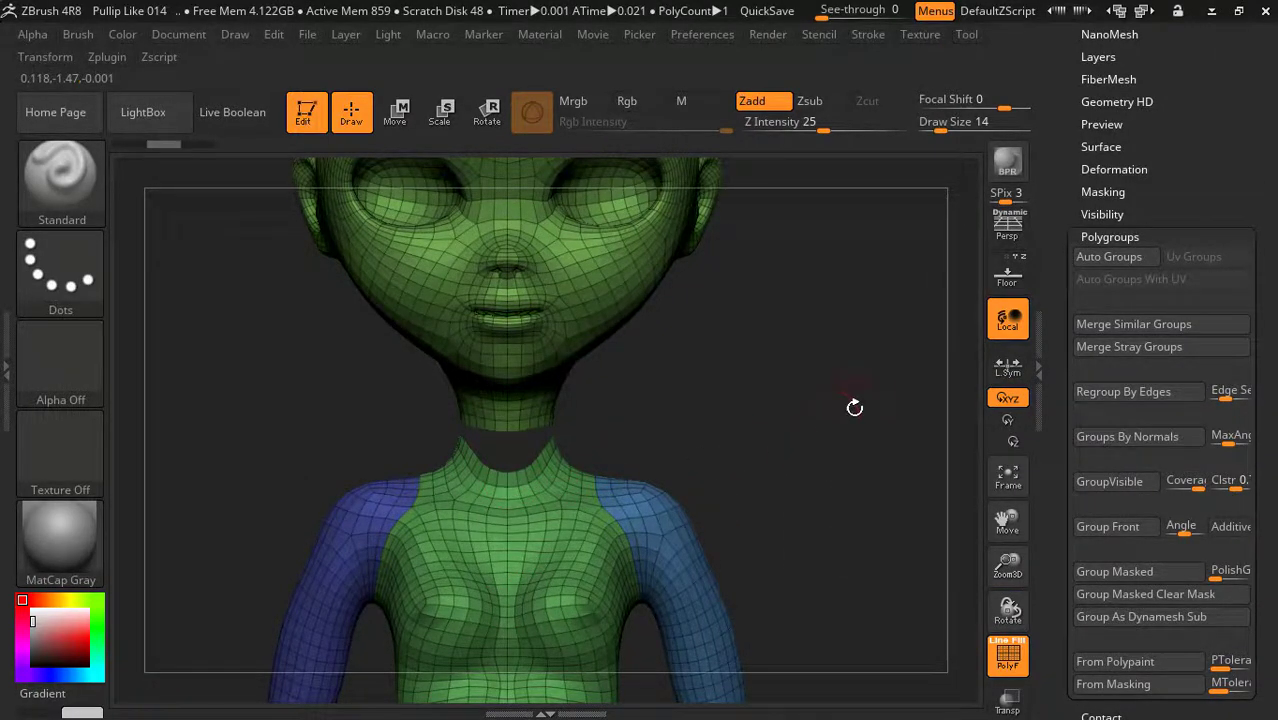
mouse_move(854, 407)
mouse_down()
mouse_move(763, 421)
mouse_move(855, 408)
mouse_up()
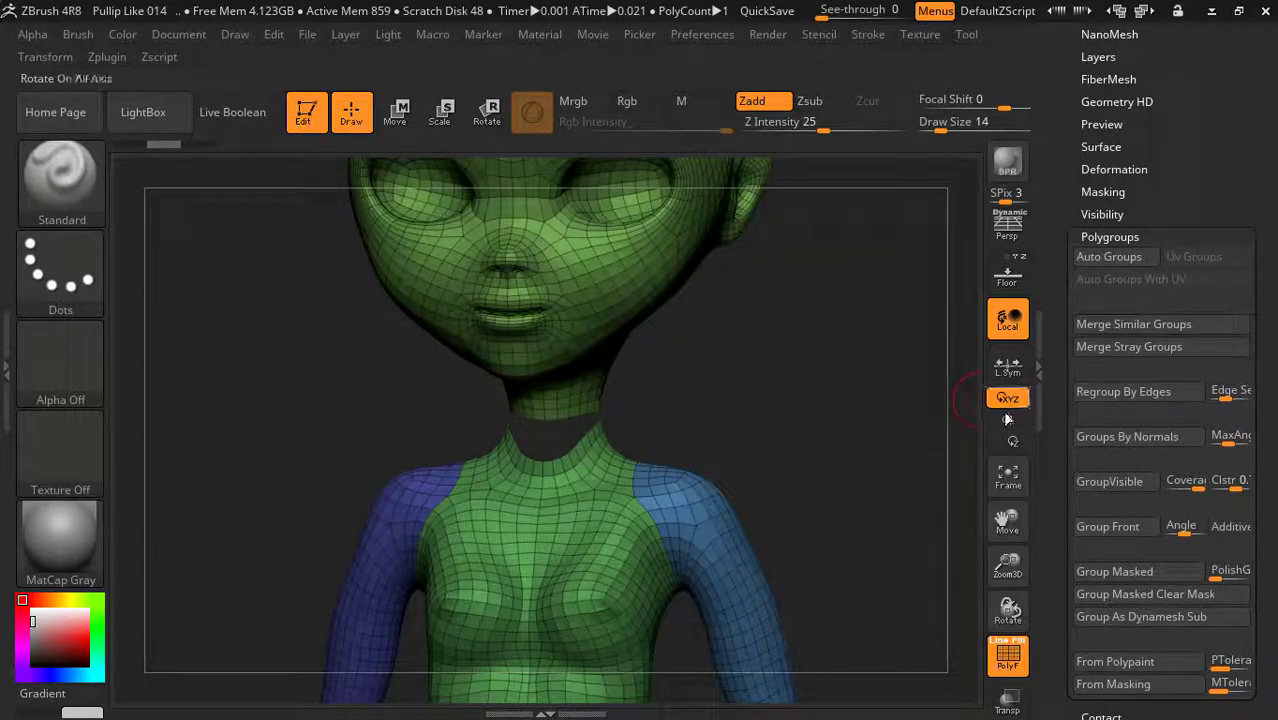
drag(920, 478, 838, 452)
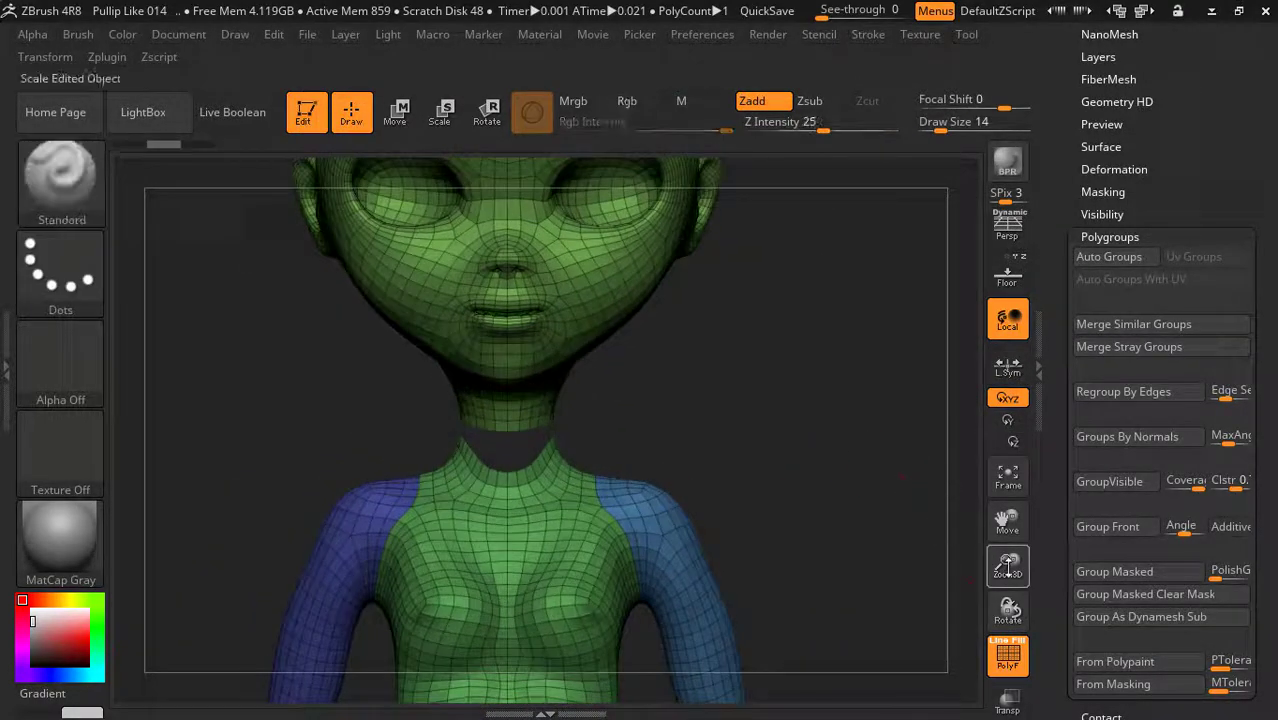
drag(1008, 566, 984, 475)
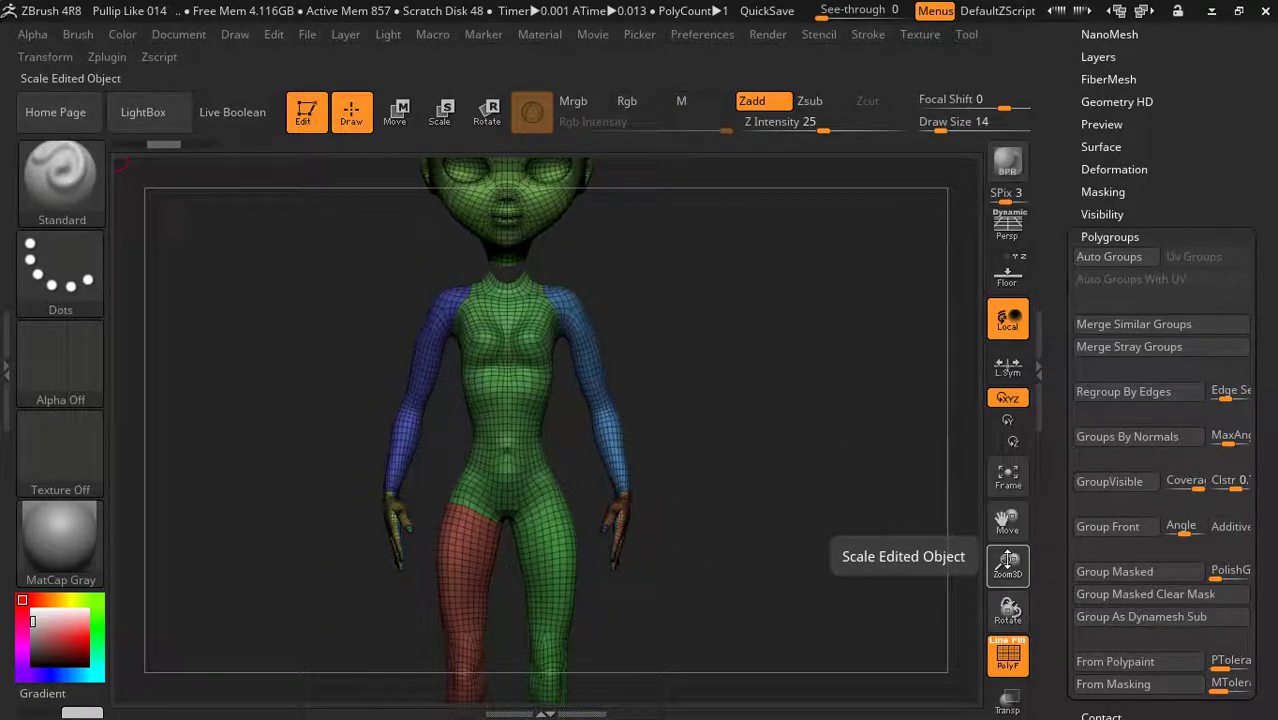
drag(890, 428, 890, 425)
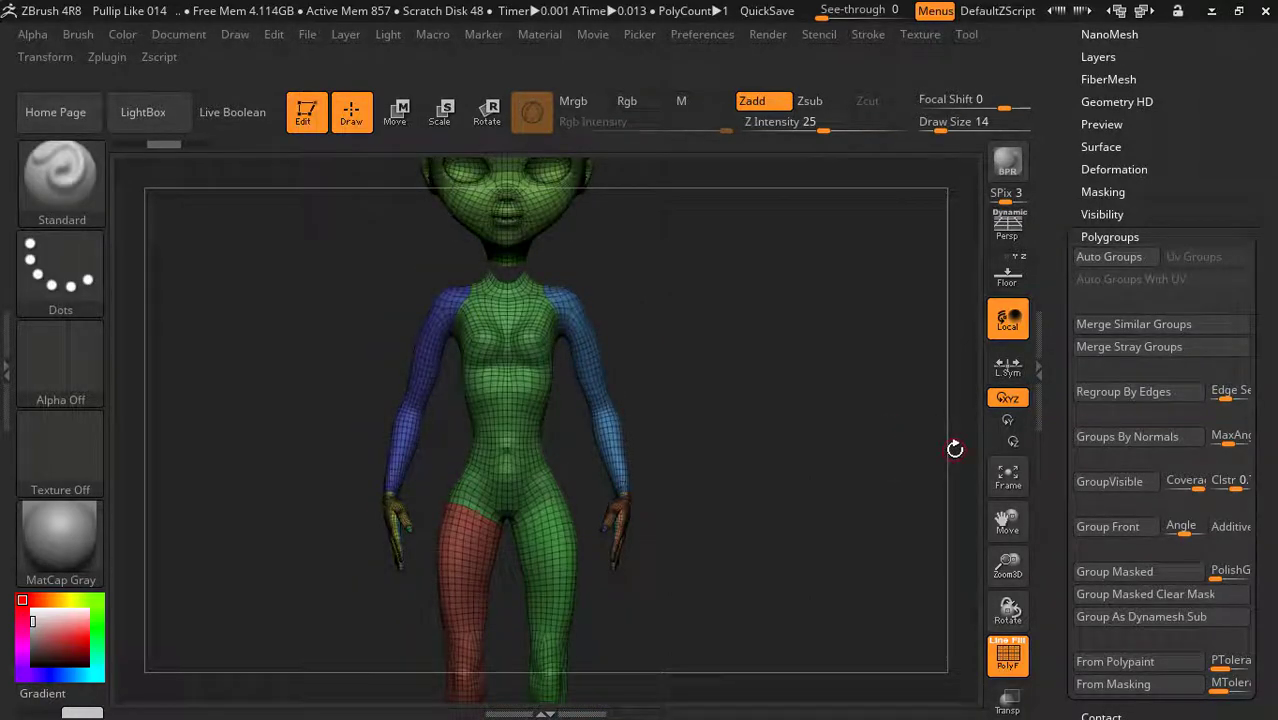
Turn PolyFrame off with Shift+F, then orbit and zoom in on the head and chest
key(shift+f)
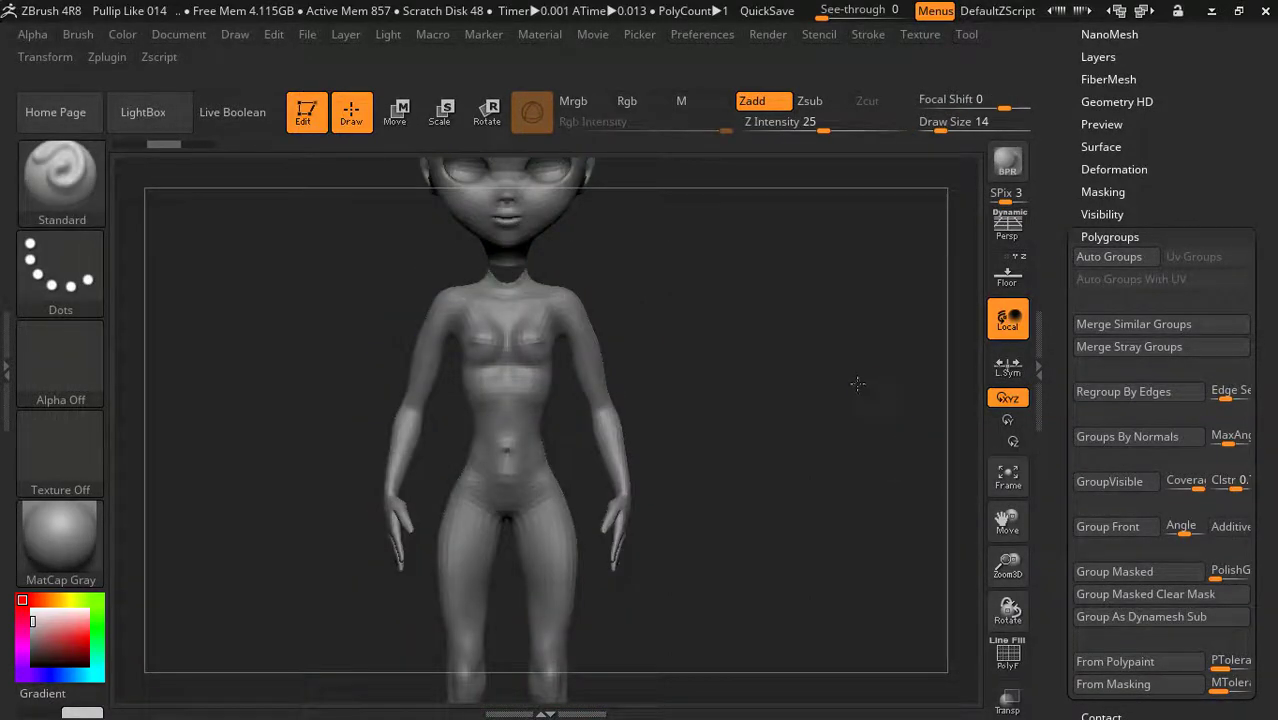
mouse_move(857, 383)
mouse_down()
mouse_move(869, 385)
mouse_move(841, 379)
mouse_up()
drag(1264, 58, 1264, 434)
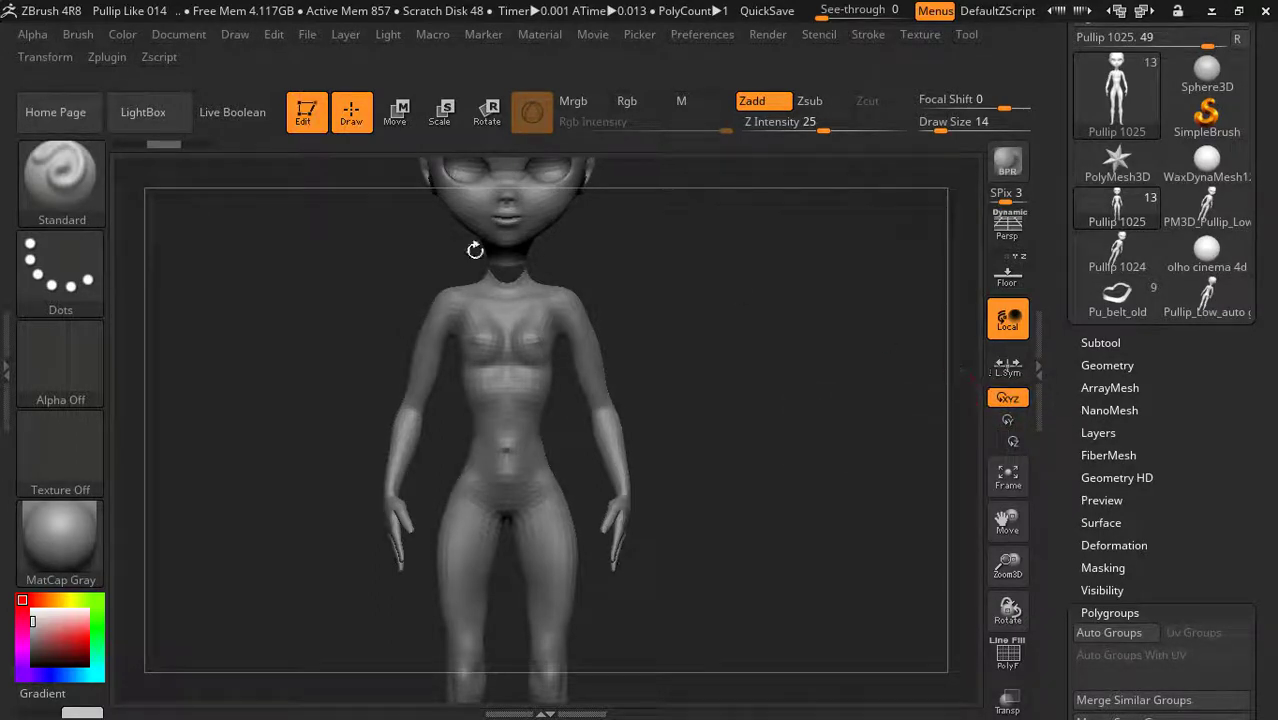
drag(893, 369, 890, 367)
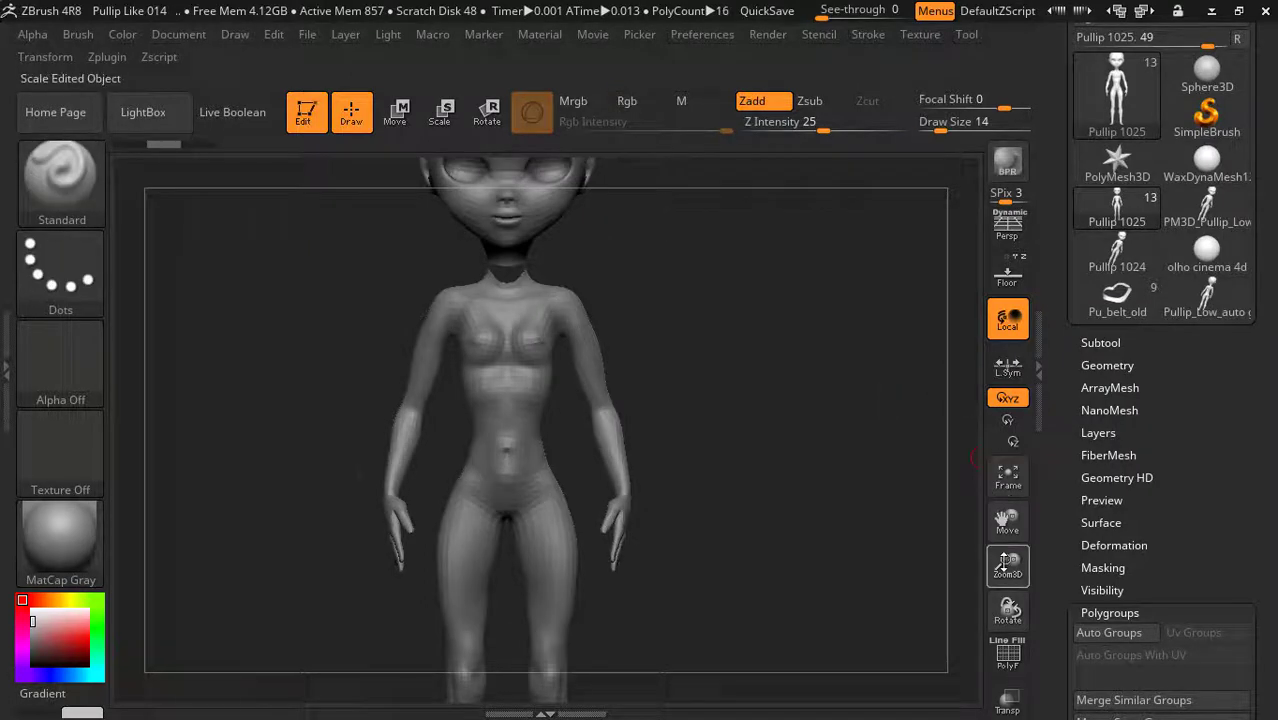
mouse_move(1008, 565)
mouse_down()
mouse_move(887, 498)
mouse_move(843, 498)
mouse_up()
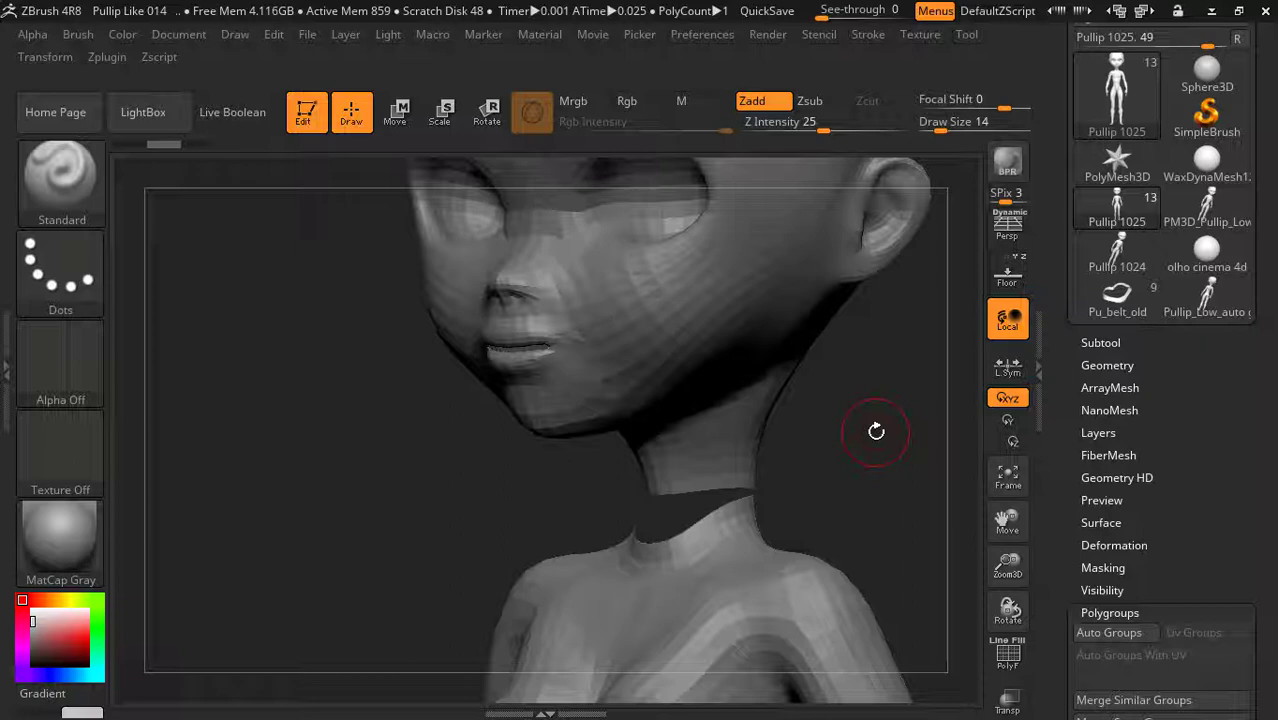
Try picking a selection brush from the S brushes and rectangle-select over the neck
key(b)
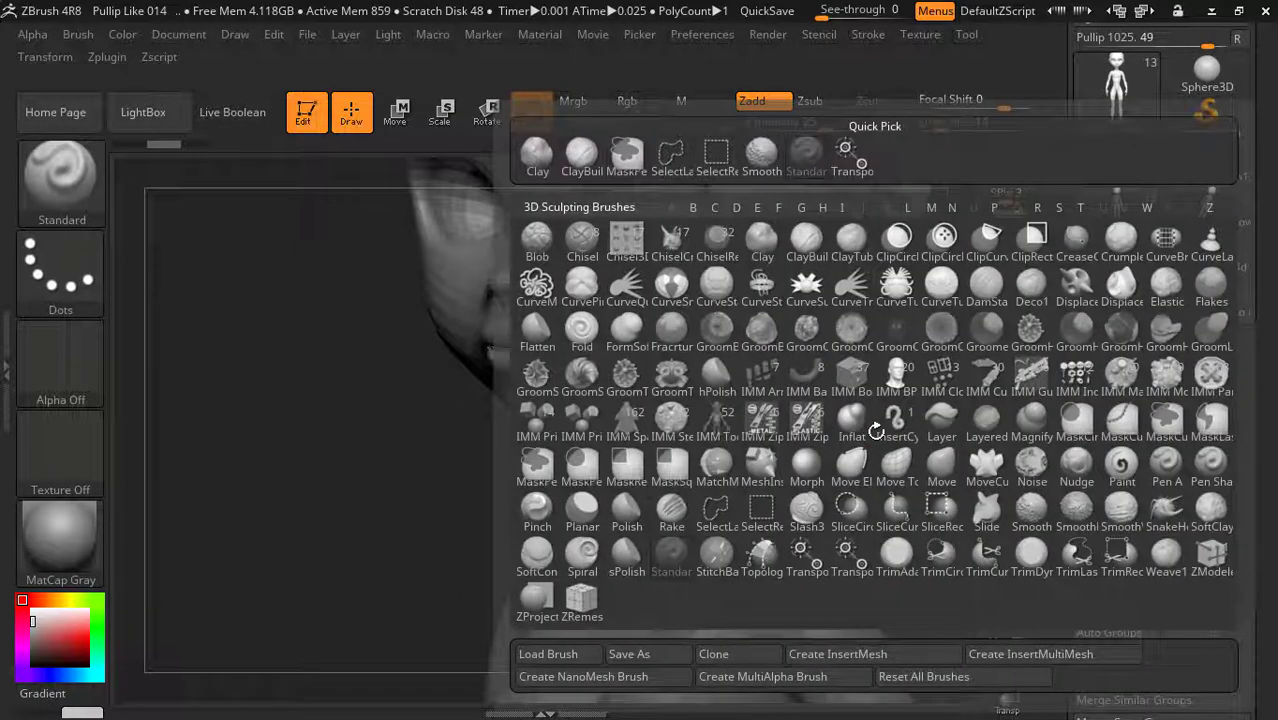
key(ctrl+shift)
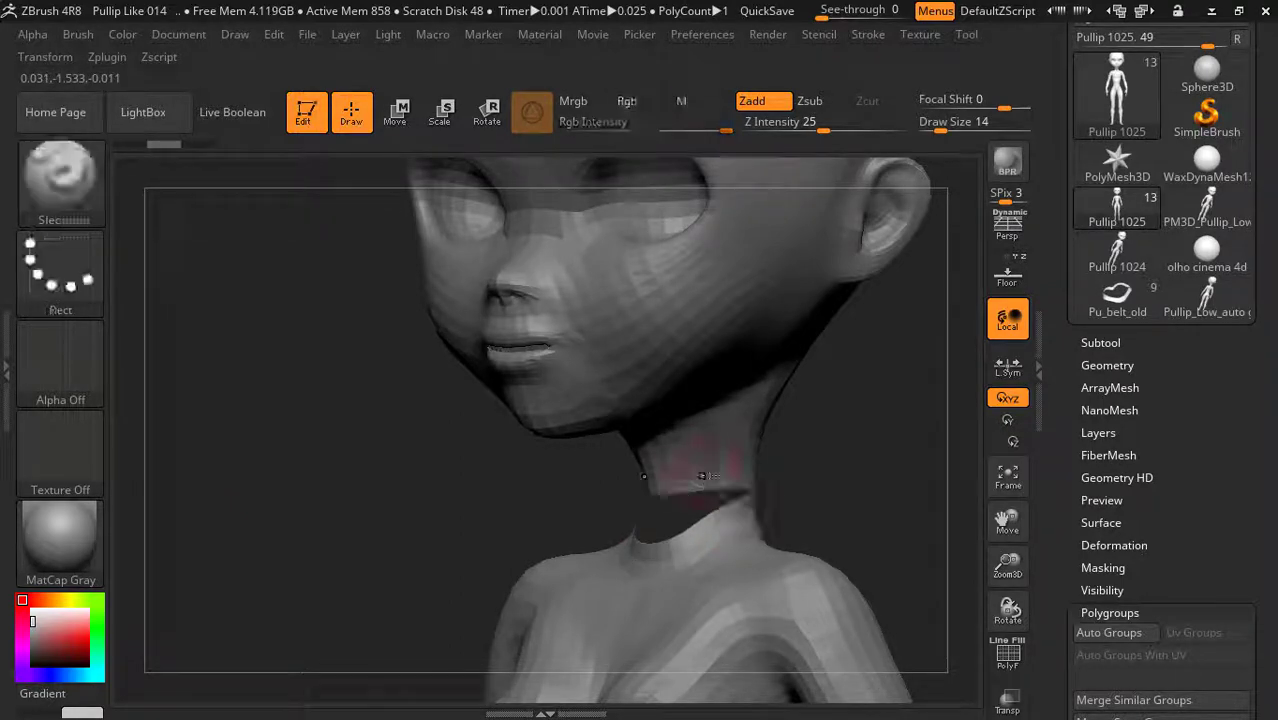
key(b)
key(s)
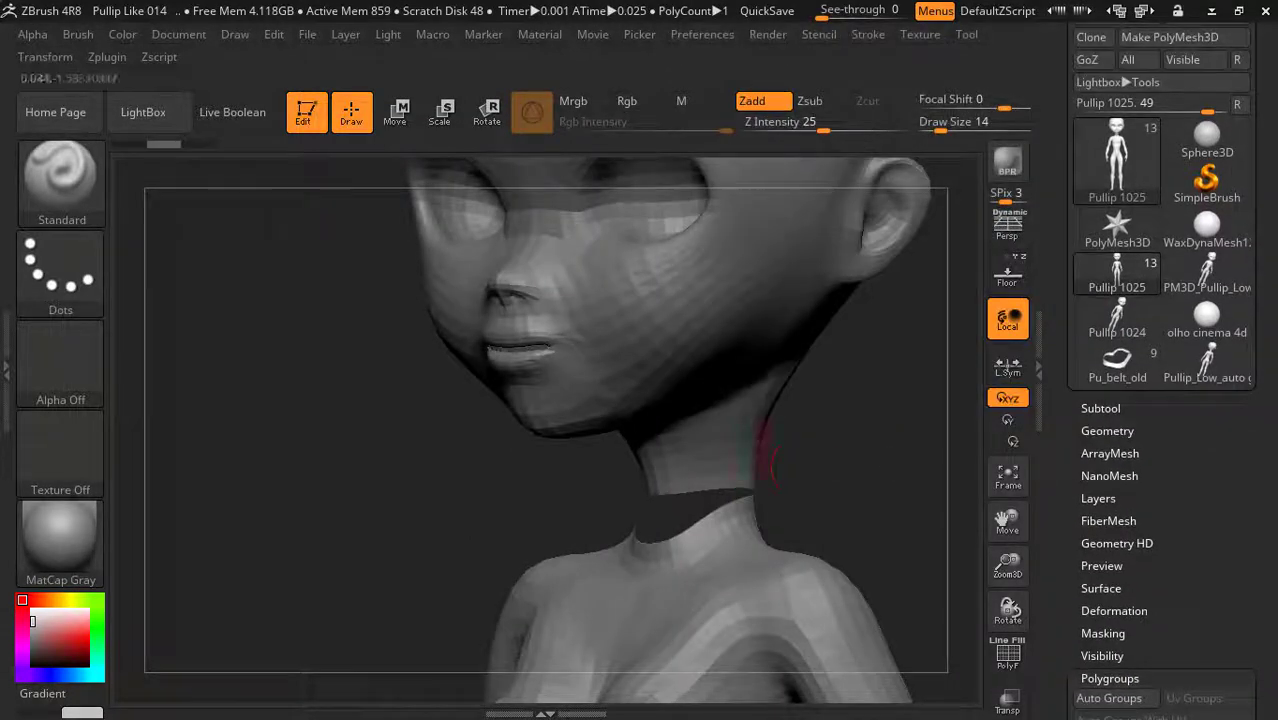
key(ctrl+shift)
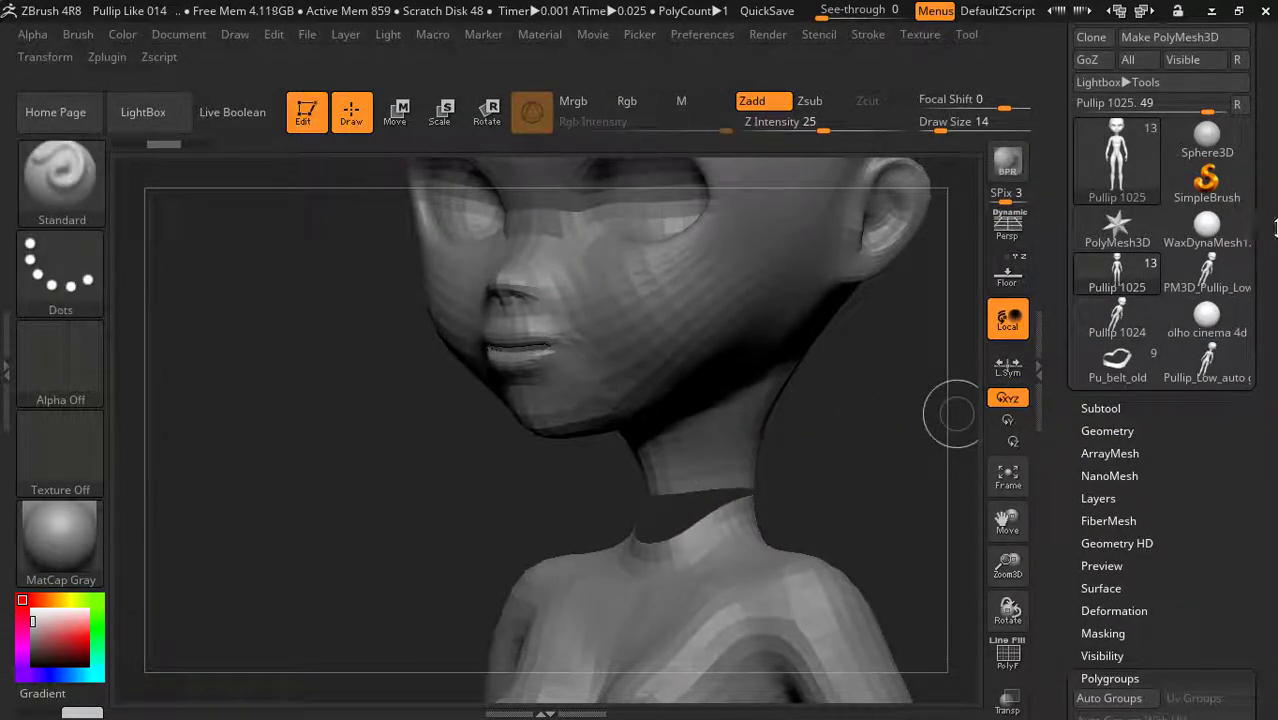
scroll(1270, 226, up, 2)
scroll(1267, 225, down, 2)
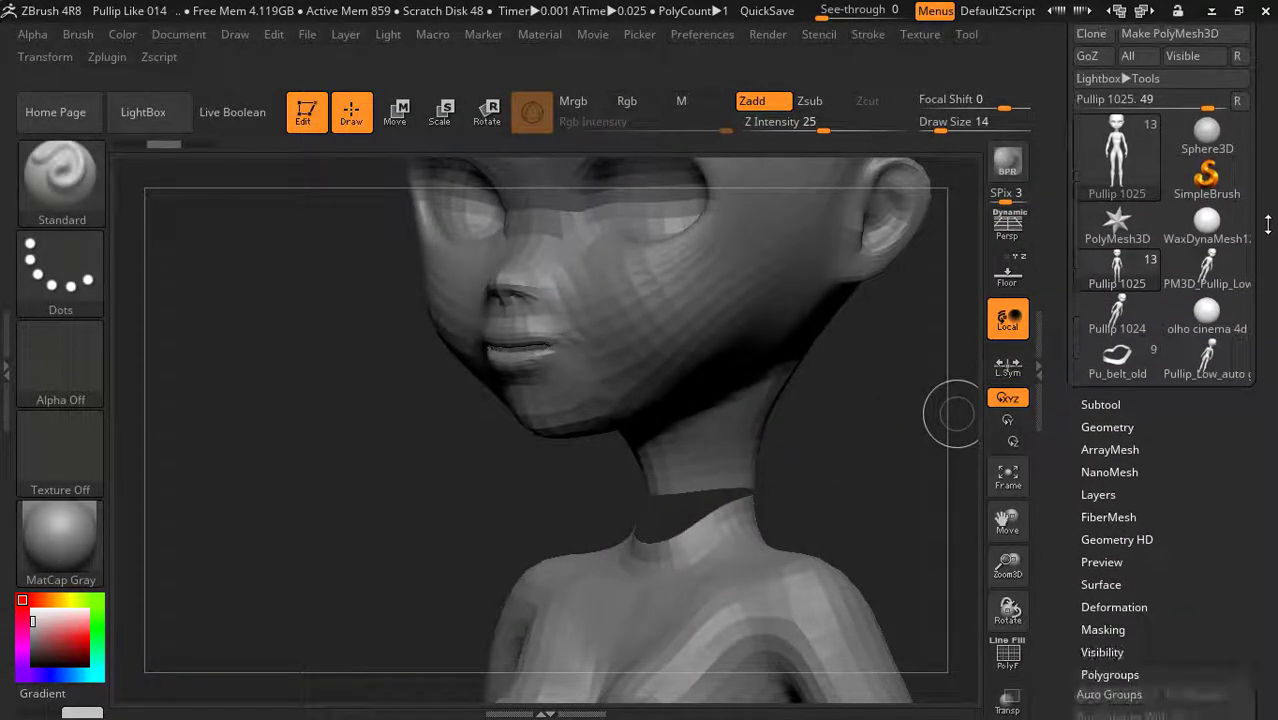
Expand the Subtool list, hide and restore the body, then turn PolyFrame back on
click(1100, 404)
scroll(1172, 338, down, 3)
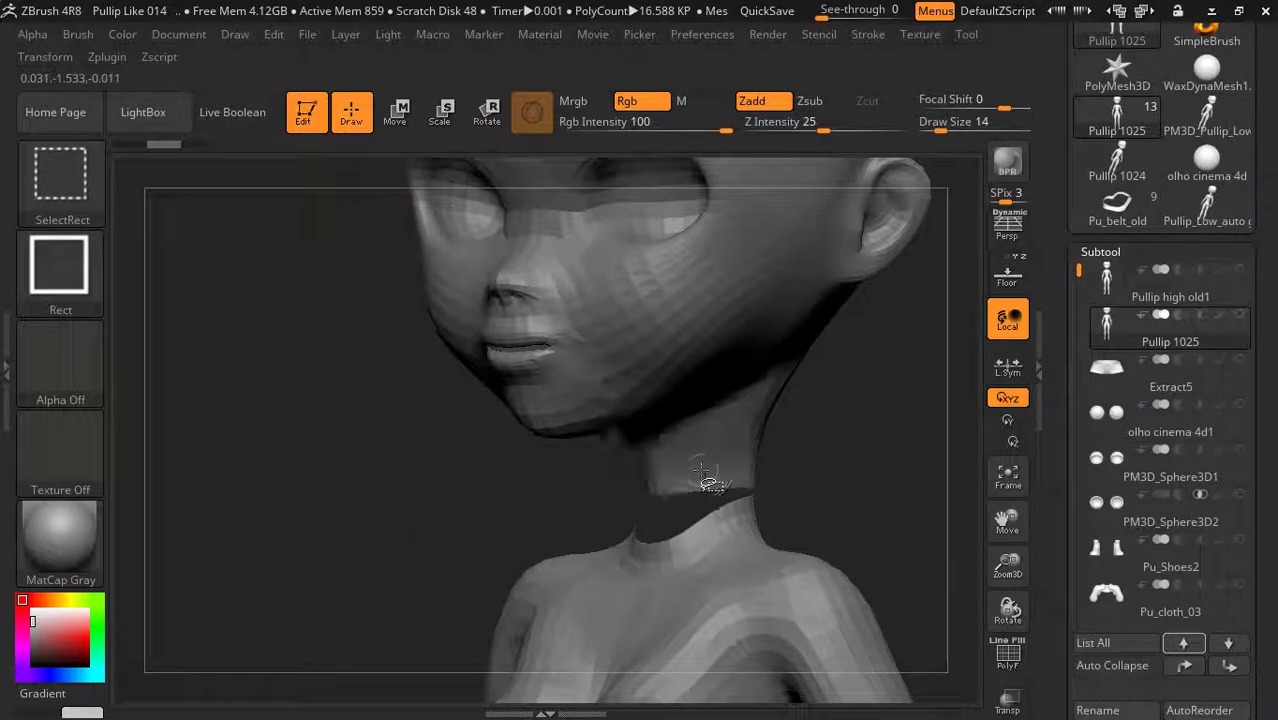
ctrl+shift+click(700, 471)
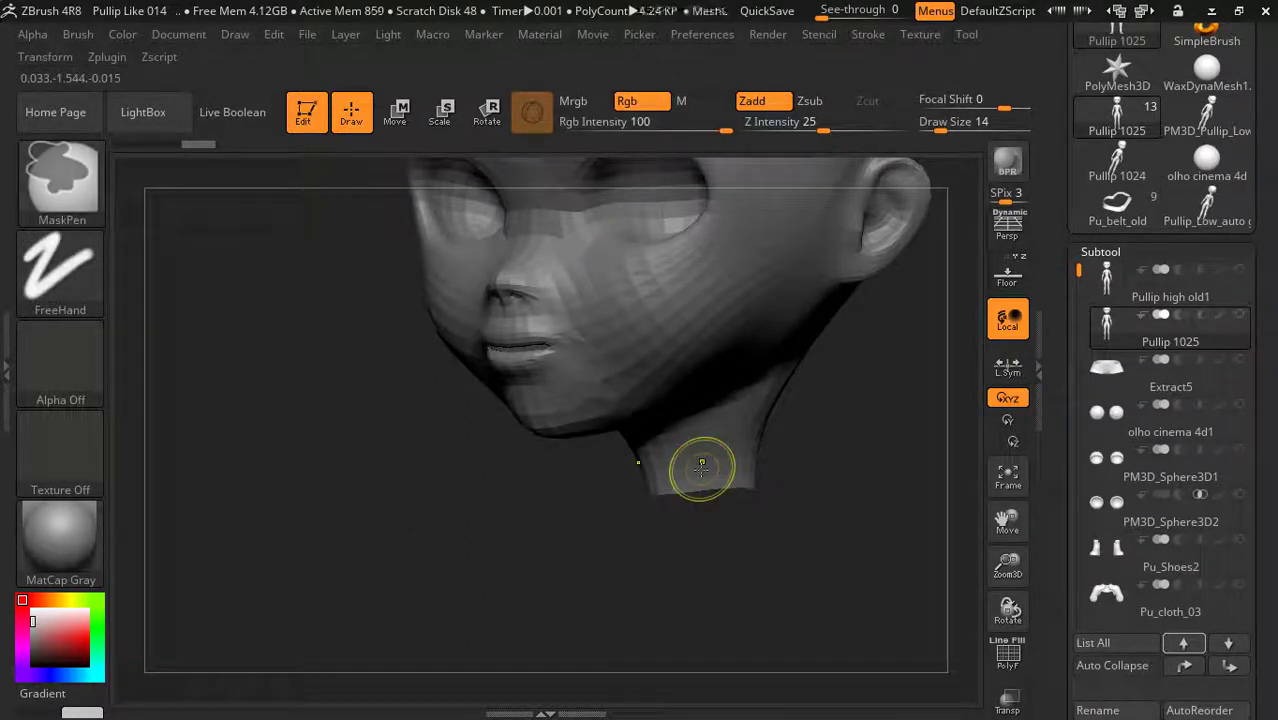
ctrl+shift+click(810, 458)
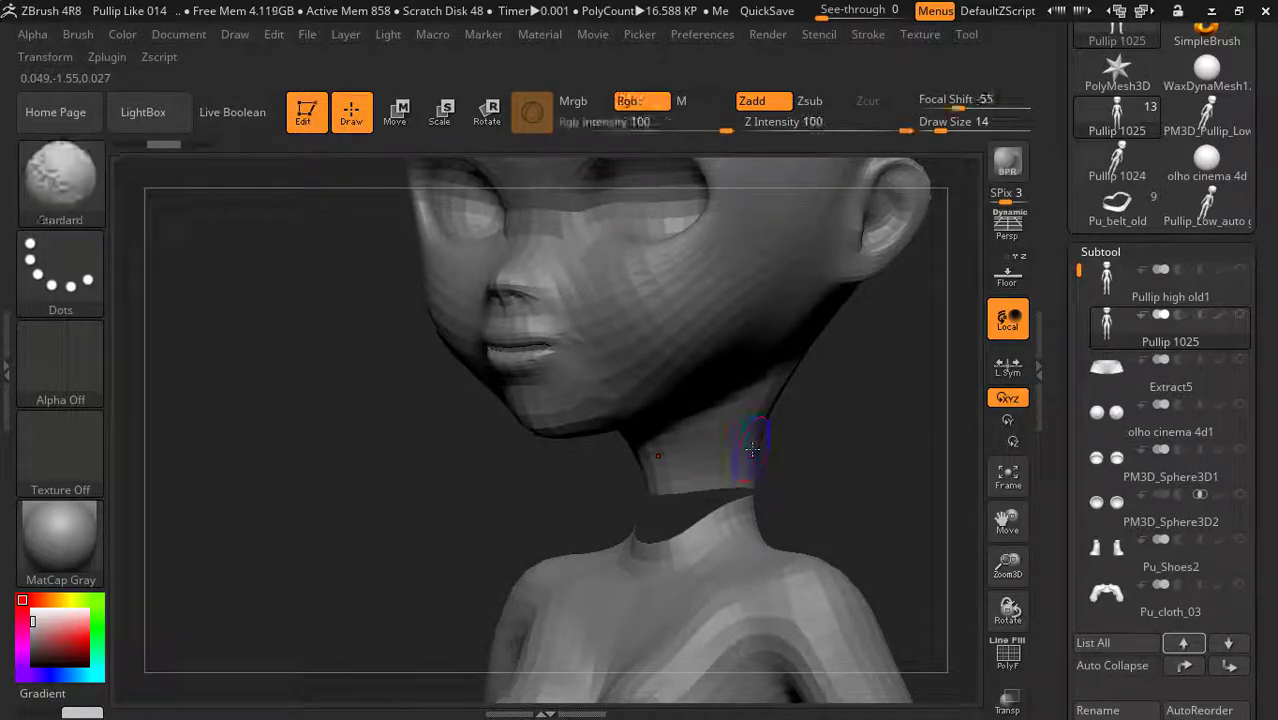
key(shift+f)
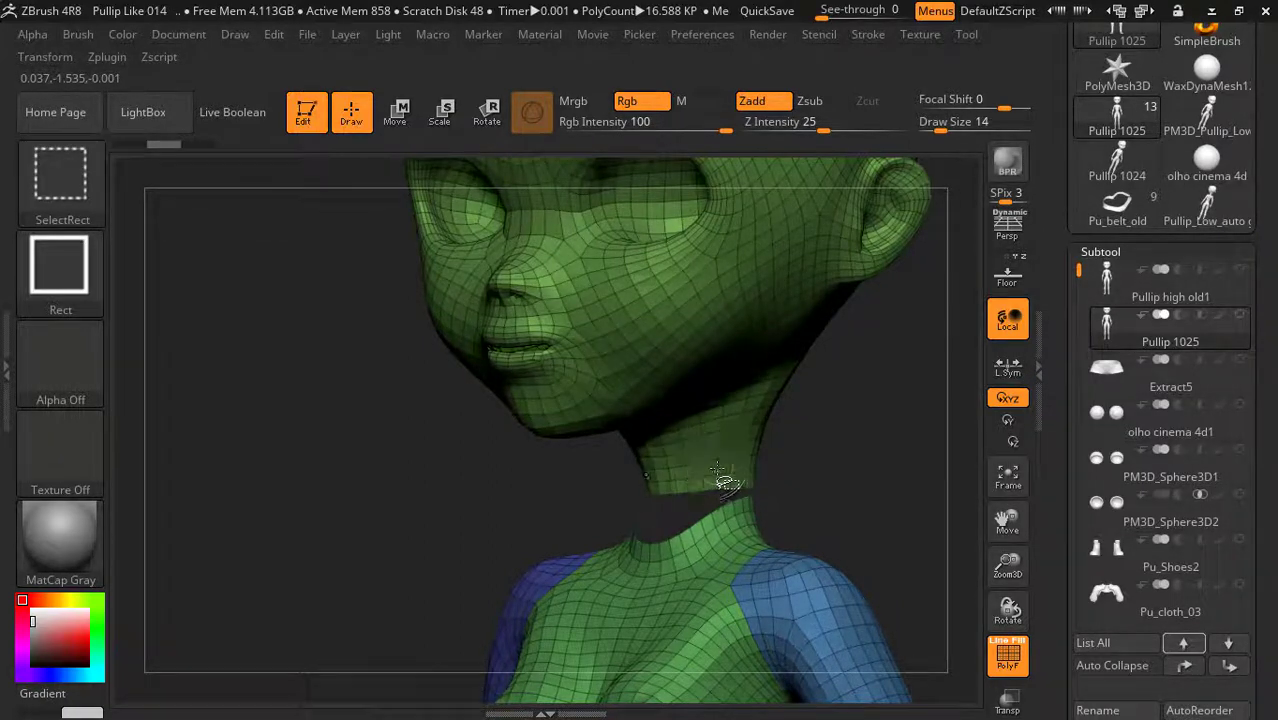
Hide and restore the torso, then choose the SelectLasso brush
ctrl+shift+click(716, 470)
ctrl+shift+click(745, 470)
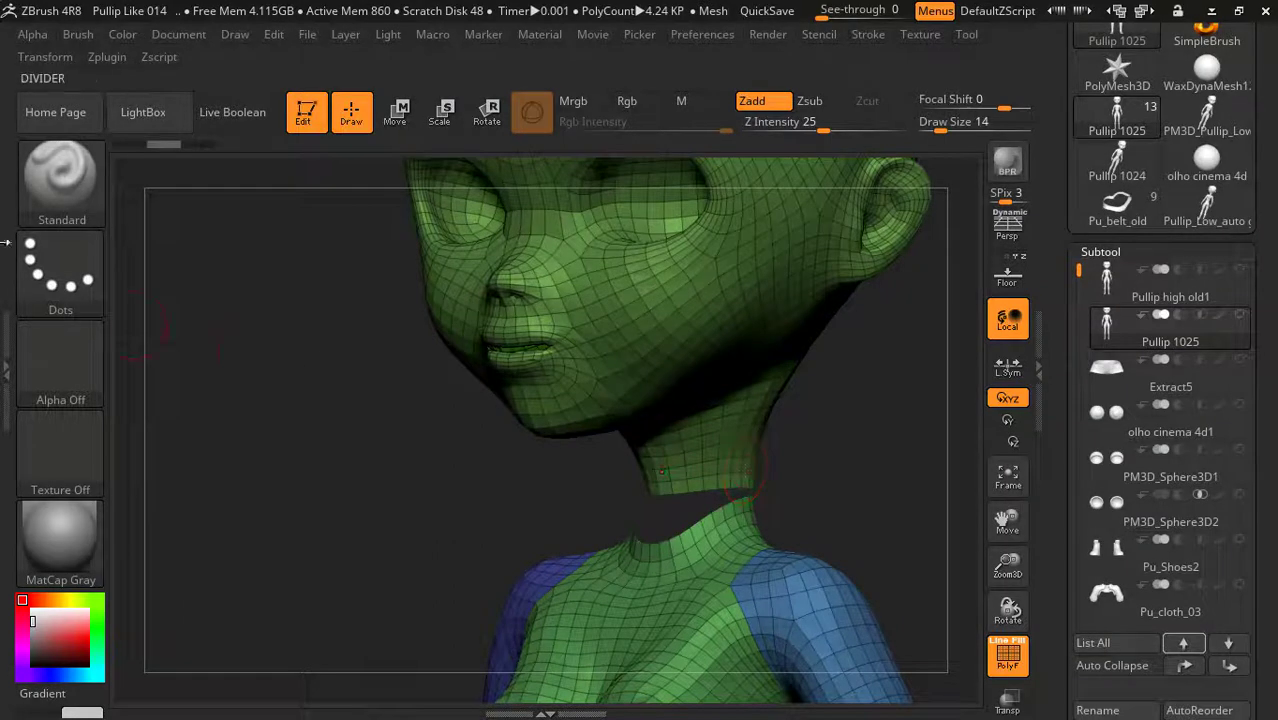
click(60, 180)
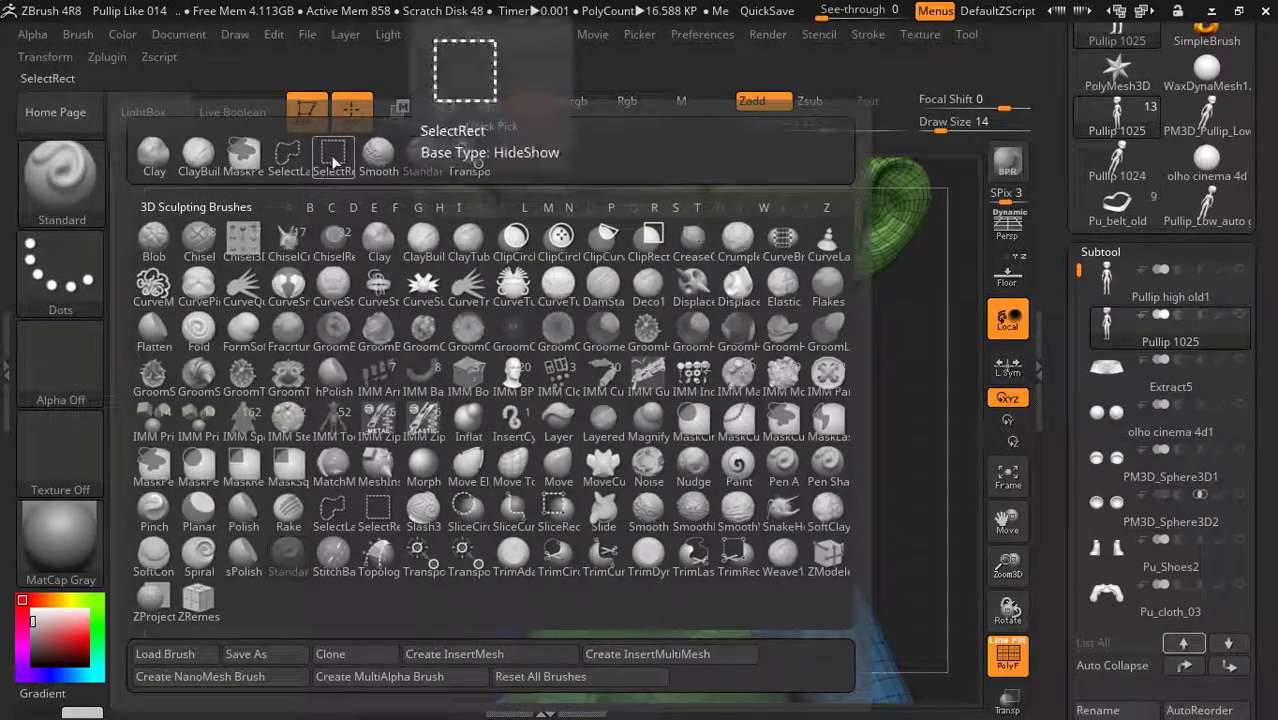
click(287, 155)
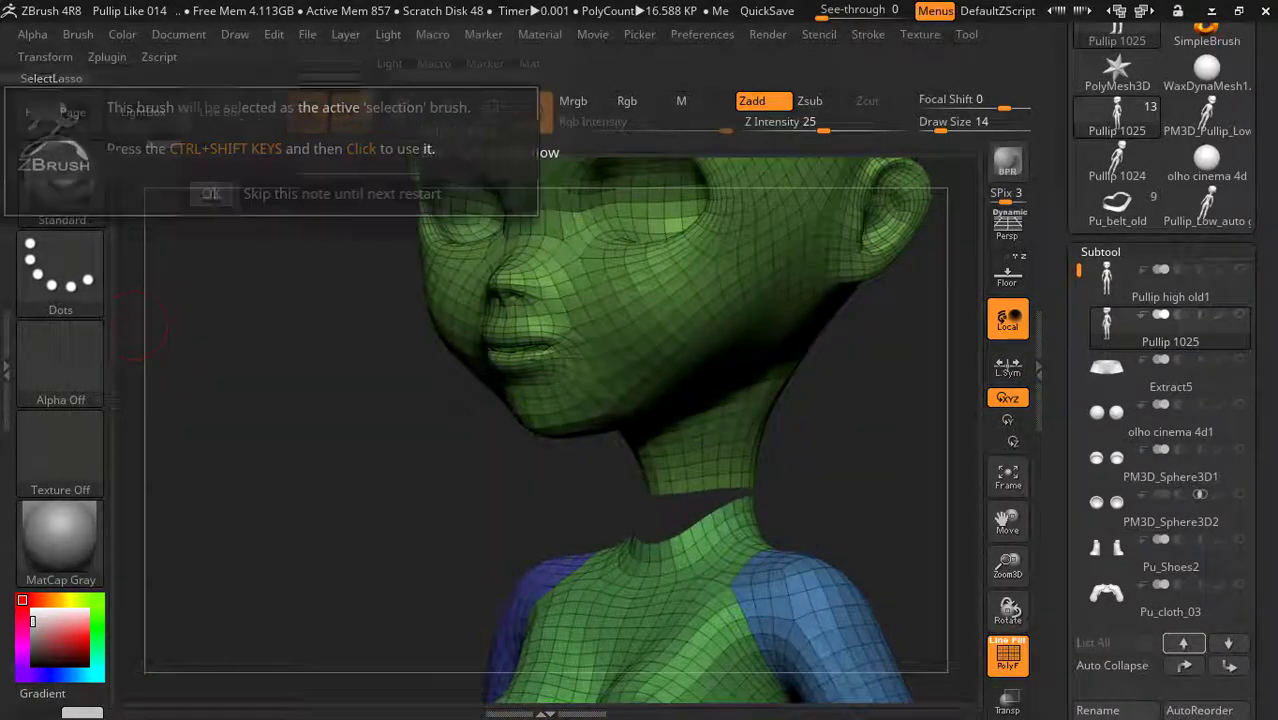
click(211, 193)
key(b)
key(s)
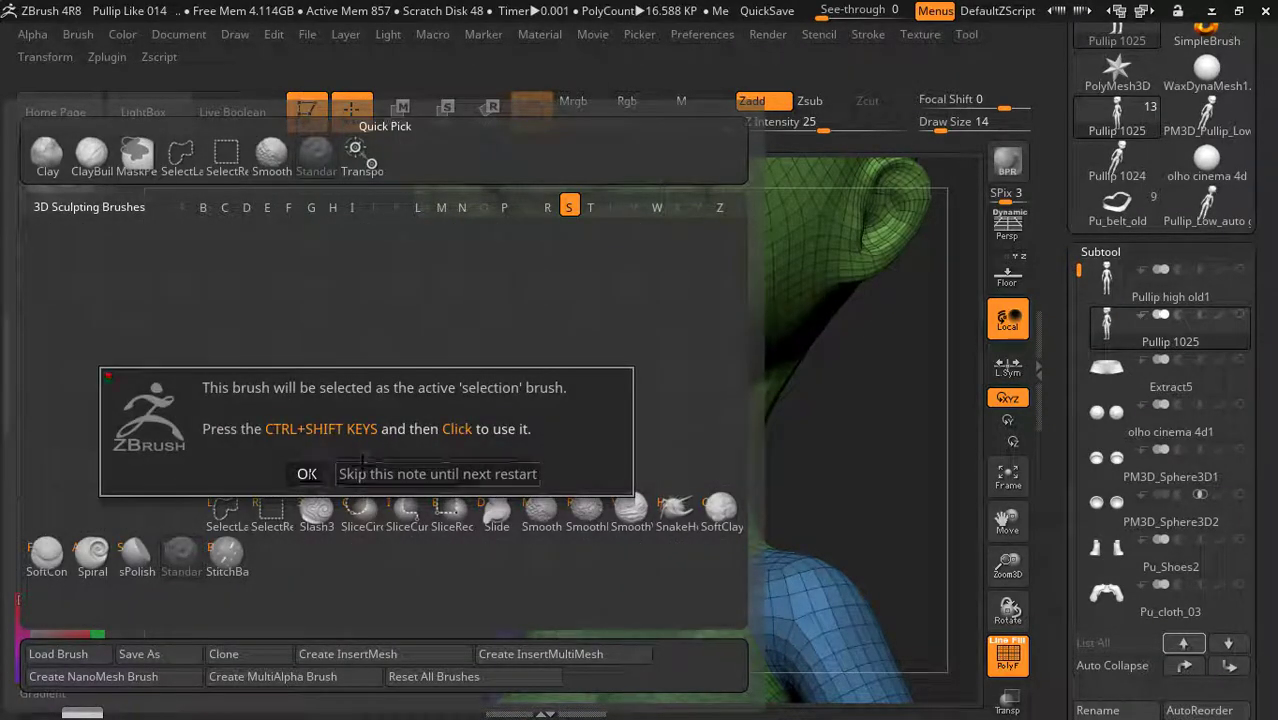
click(307, 474)
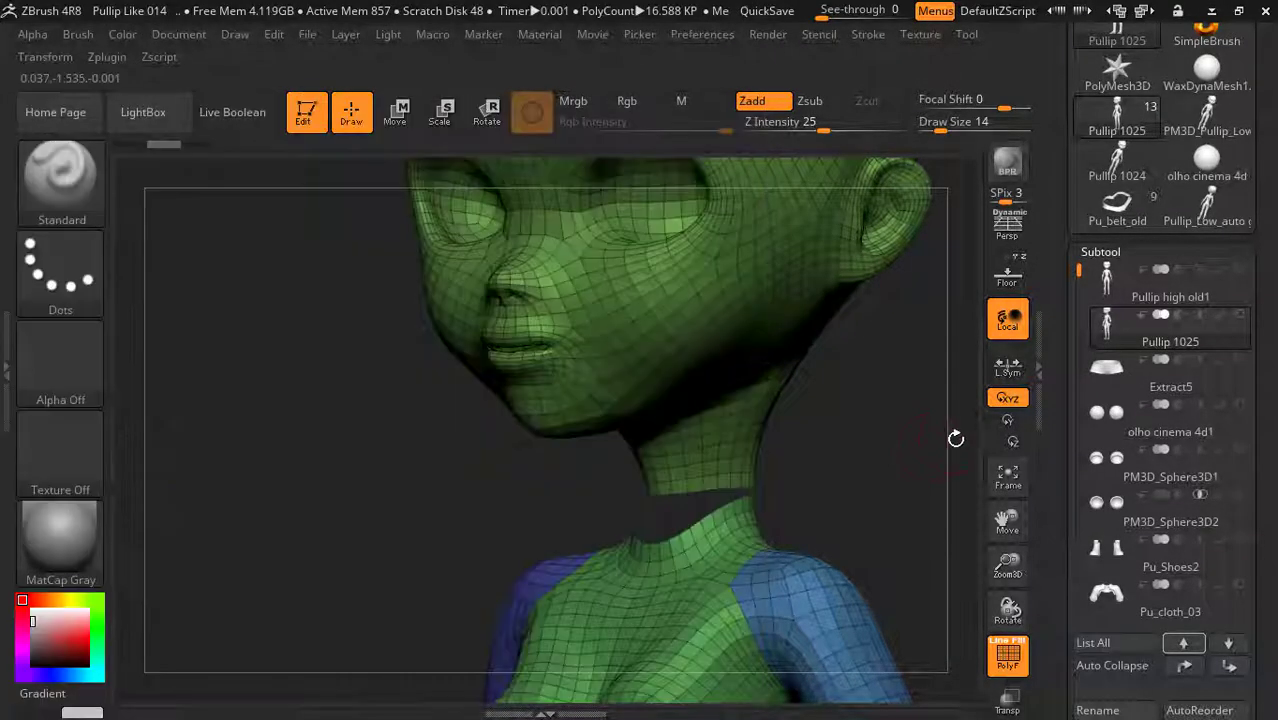
Lasso-hide the leftover neck collar ring below the head and turn to a front view
ctrl+shift+click(718, 463)
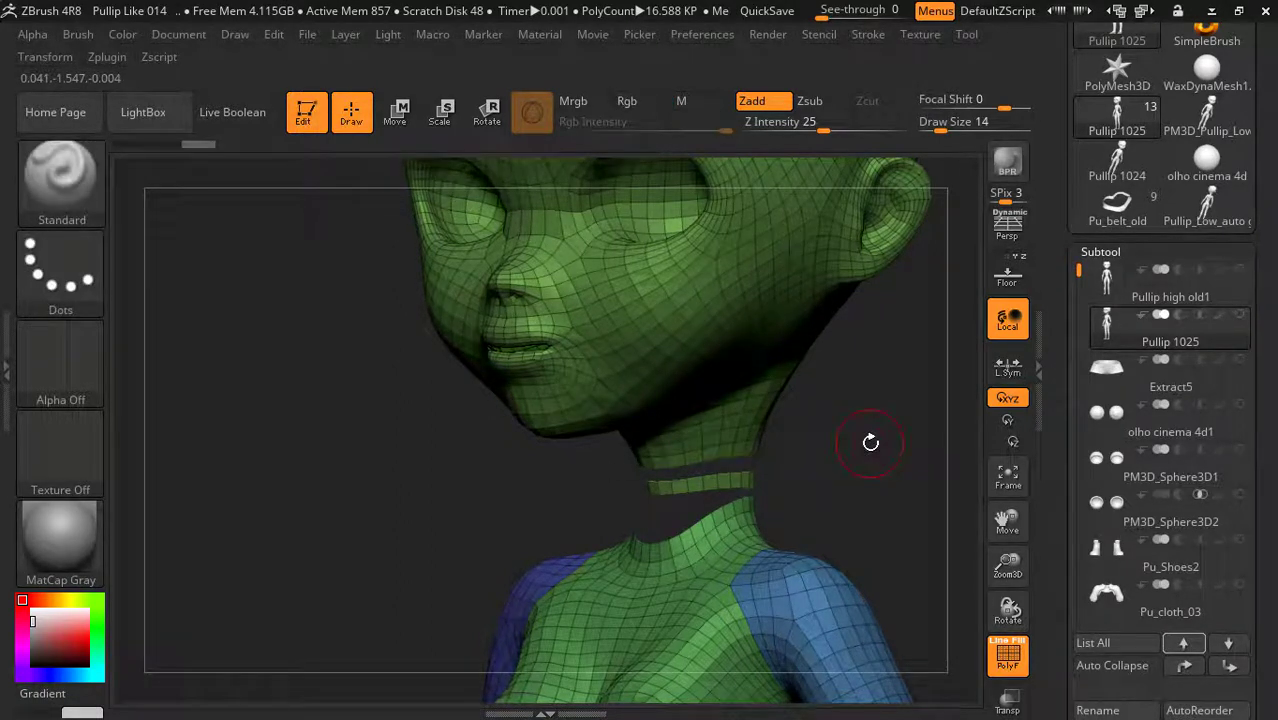
ctrl+shift+click(713, 470)
mouse_move(813, 470)
mouse_down()
mouse_move(912, 443)
mouse_move(727, 456)
mouse_up()
mouse_move(680, 492)
mouse_down()
mouse_move(760, 546)
mouse_move(700, 540)
mouse_move(640, 560)
mouse_move(907, 442)
mouse_move(853, 439)
mouse_move(898, 440)
mouse_up()
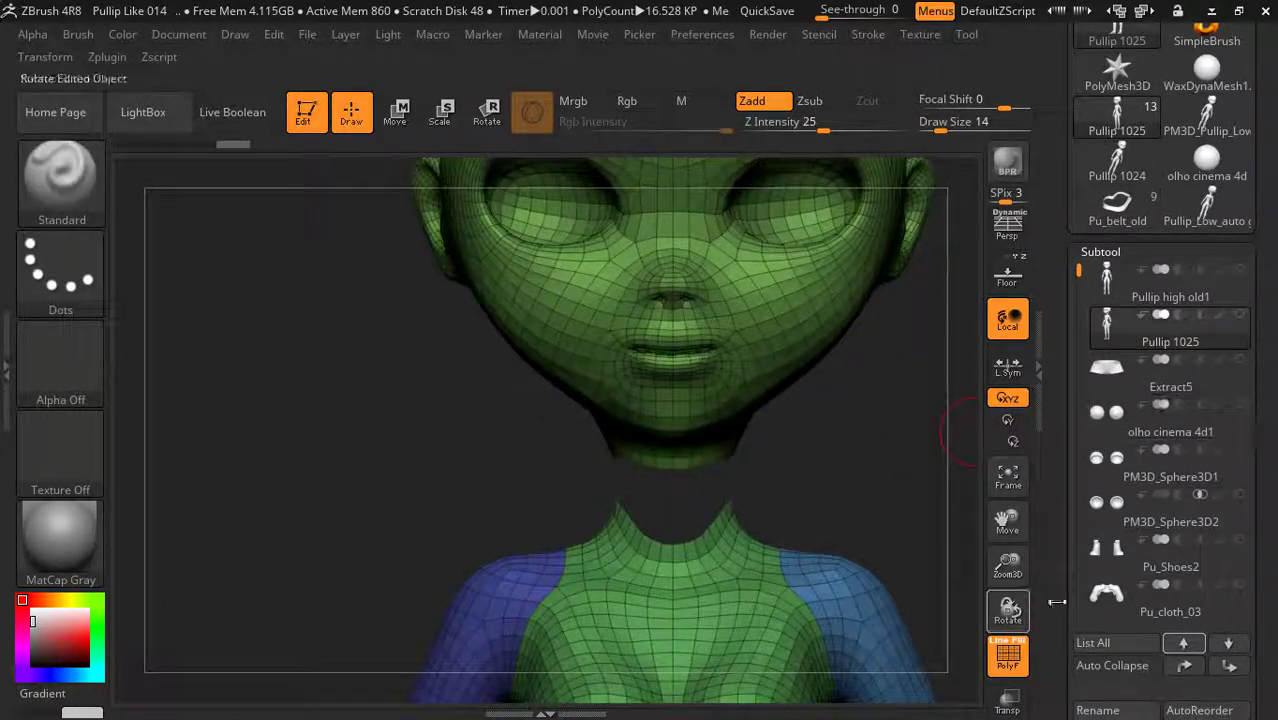
Delete the hidden neck polygons via Modify Topology > Del Hidden and frame the whole model
scroll(1265, 240, down, 5)
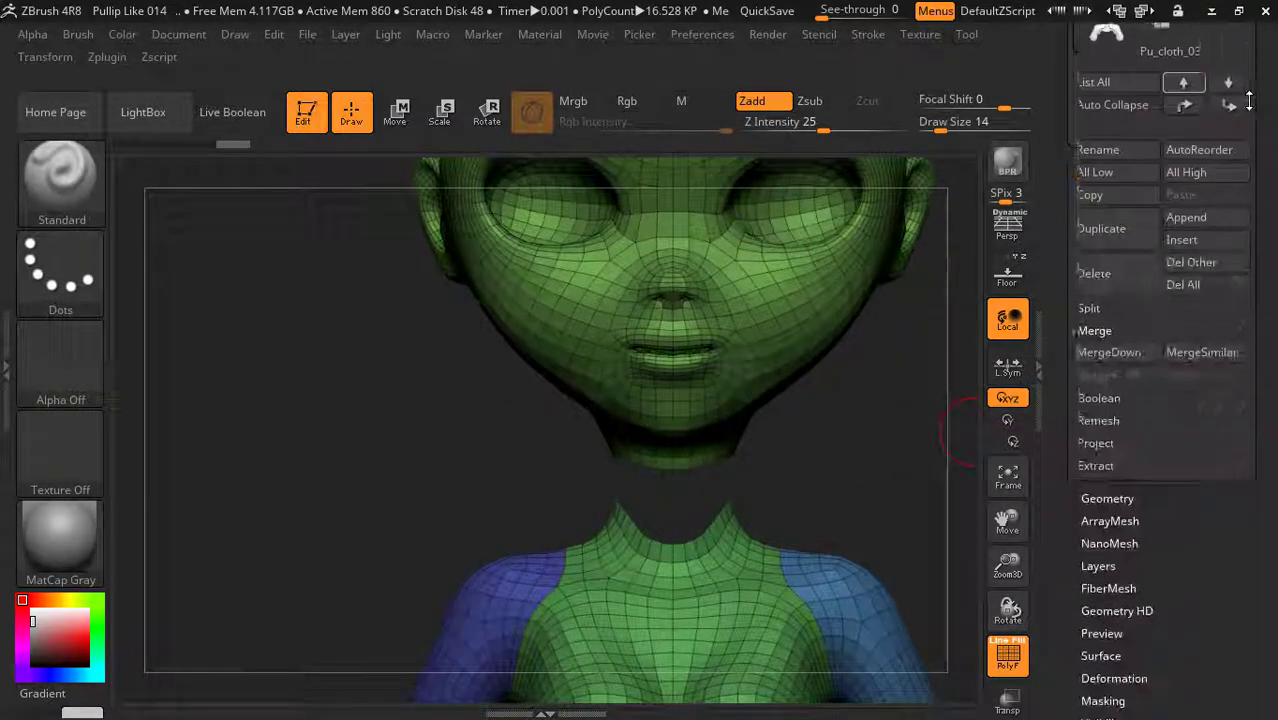
scroll(1243, 189, down, 5)
click(1107, 315)
scroll(1106, 313, up, 3)
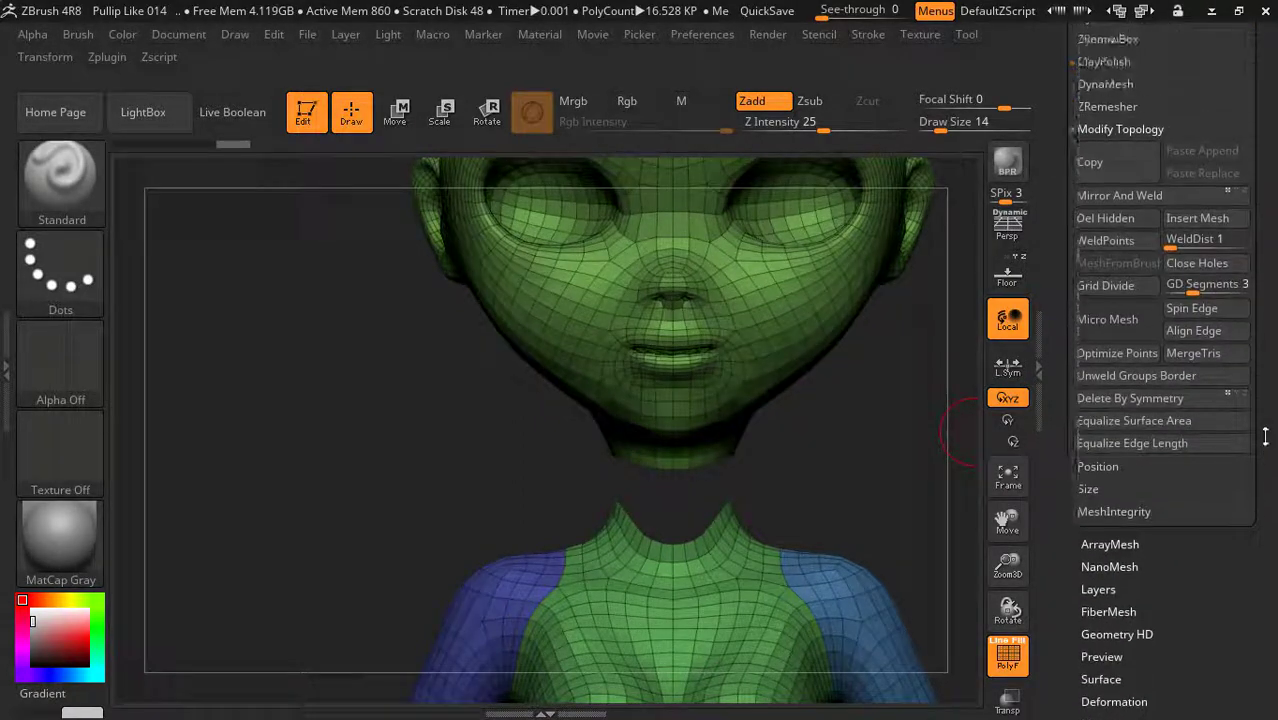
scroll(1106, 313, up, 2)
click(1103, 307)
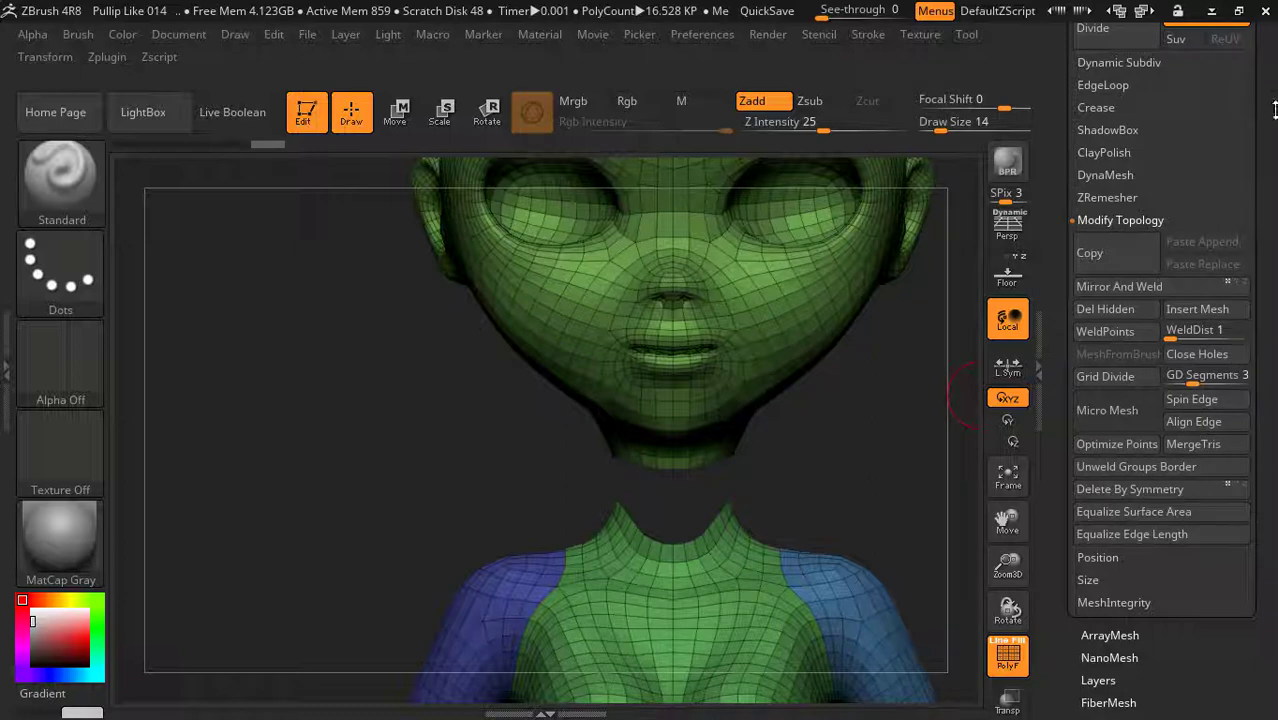
key(f)
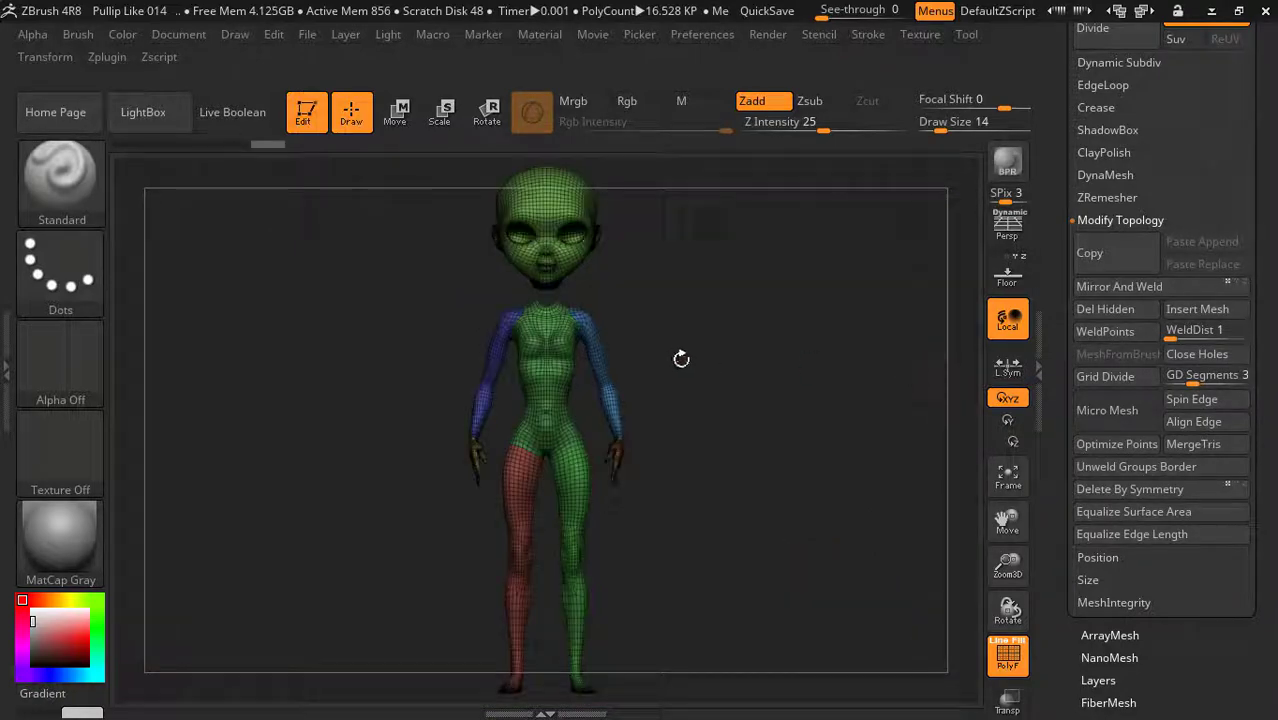
drag(1007, 562, 1006, 598)
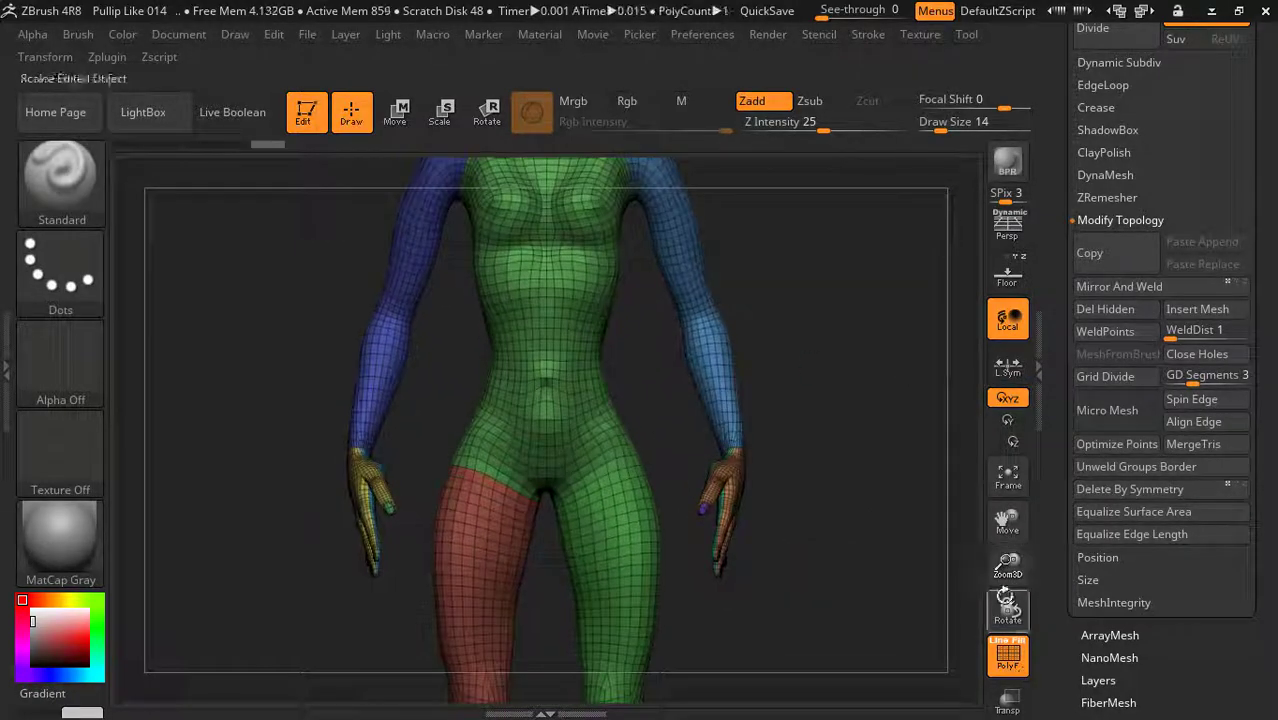
drag(1007, 518, 1007, 660)
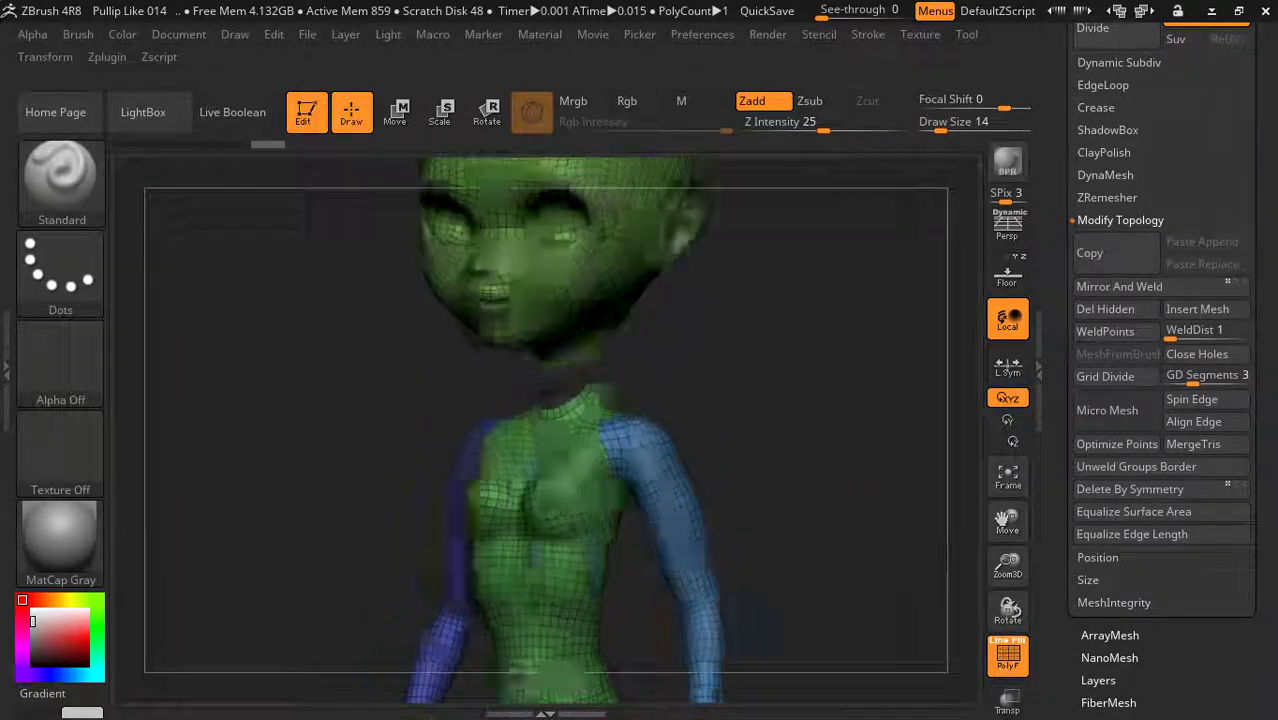
mouse_move(845, 468)
mouse_down()
mouse_move(833, 462)
mouse_move(884, 462)
mouse_move(833, 473)
mouse_move(858, 475)
mouse_up()
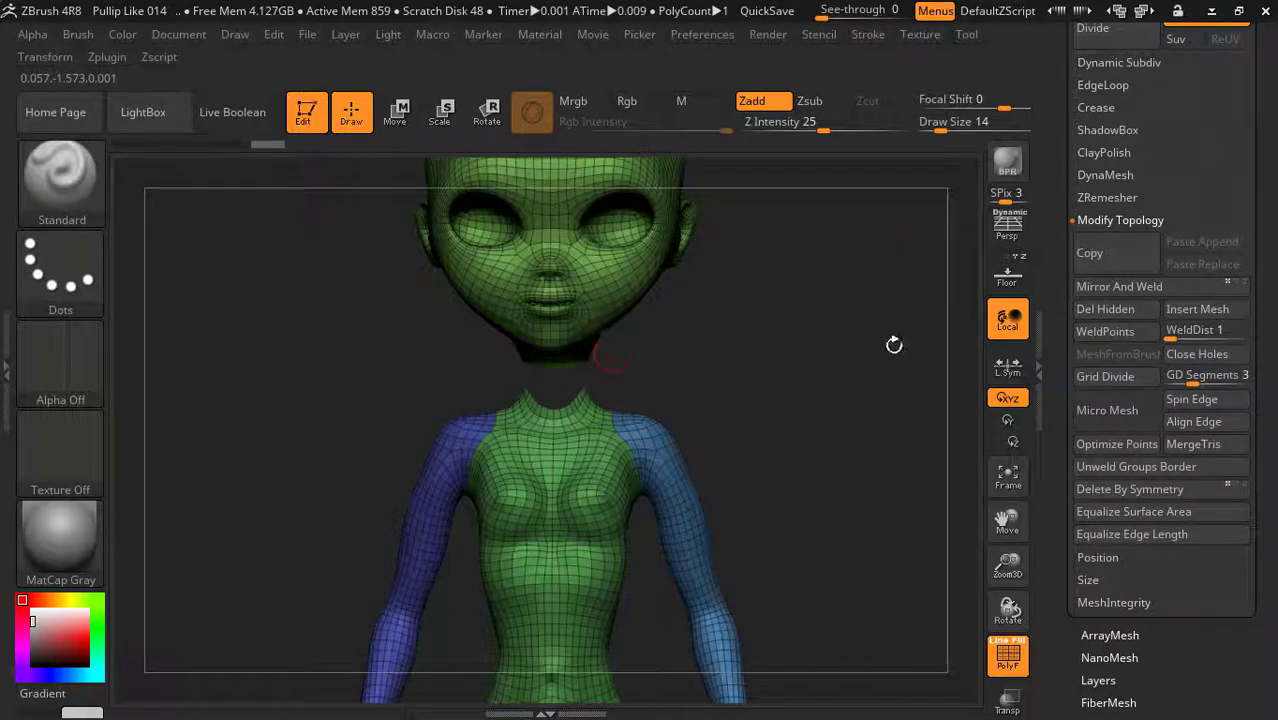
click(1007, 272)
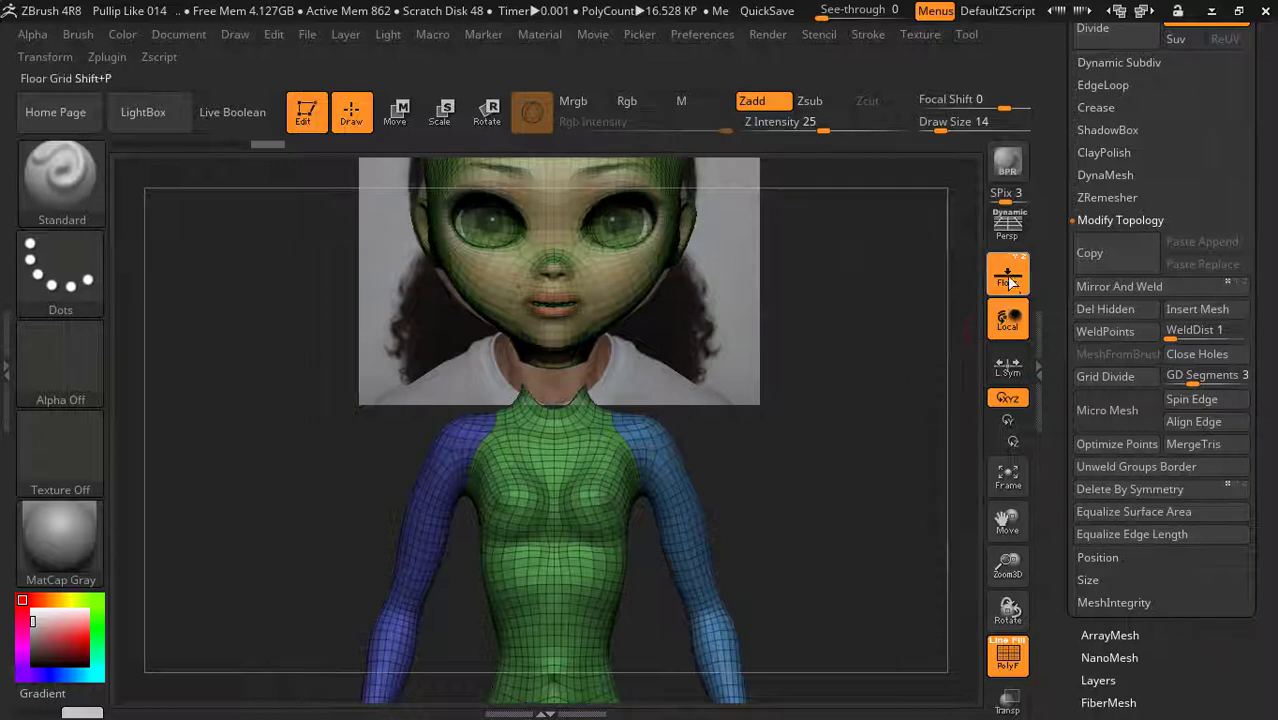
click(1007, 272)
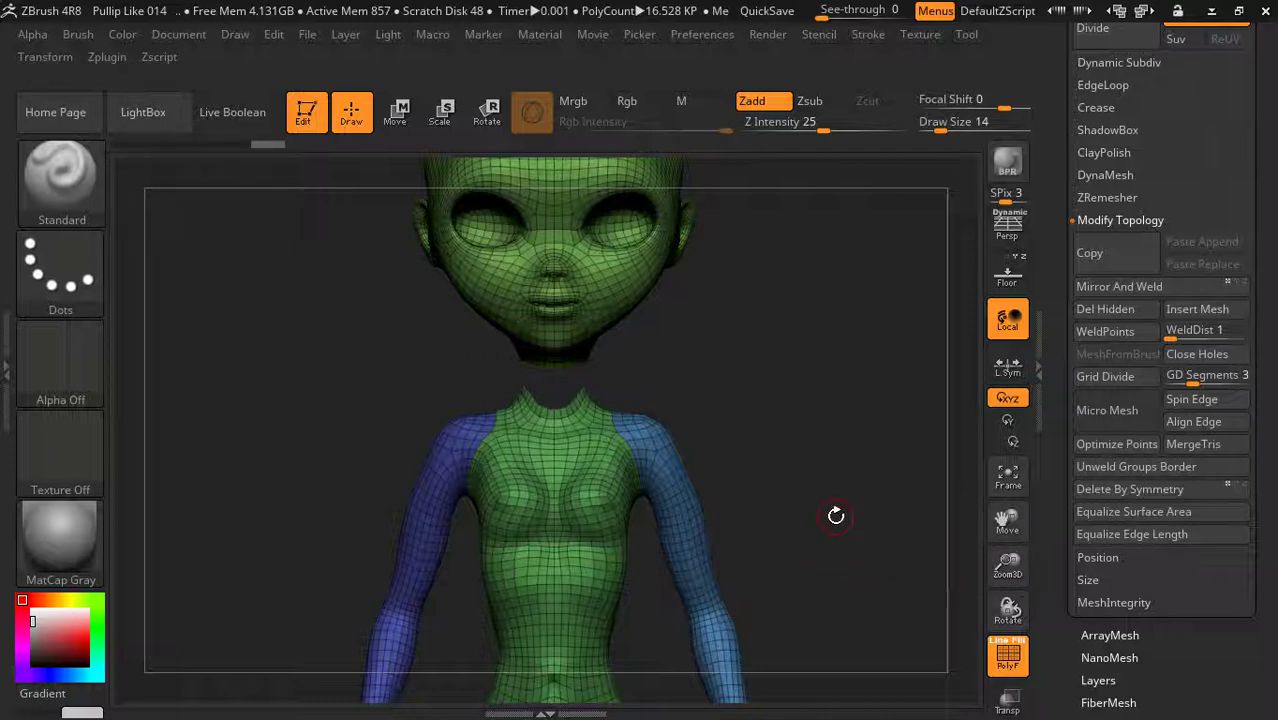
drag(1005, 522, 987, 348)
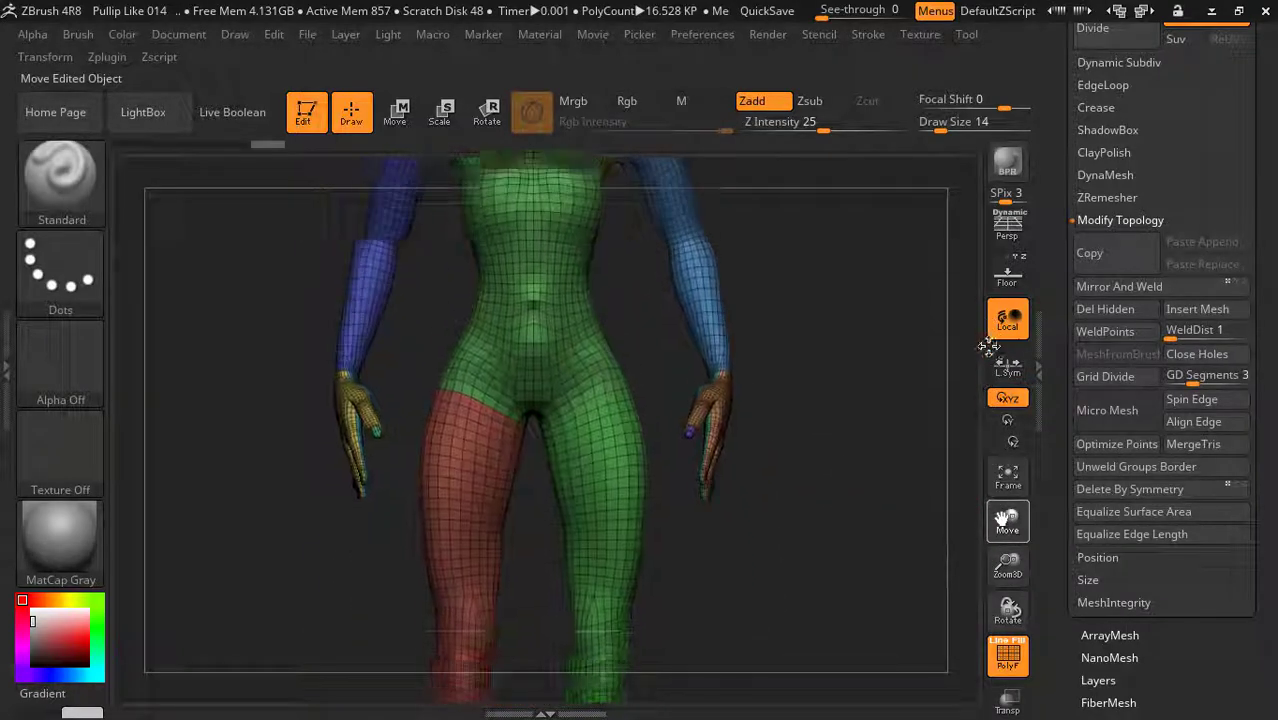
drag(867, 360, 687, 555)
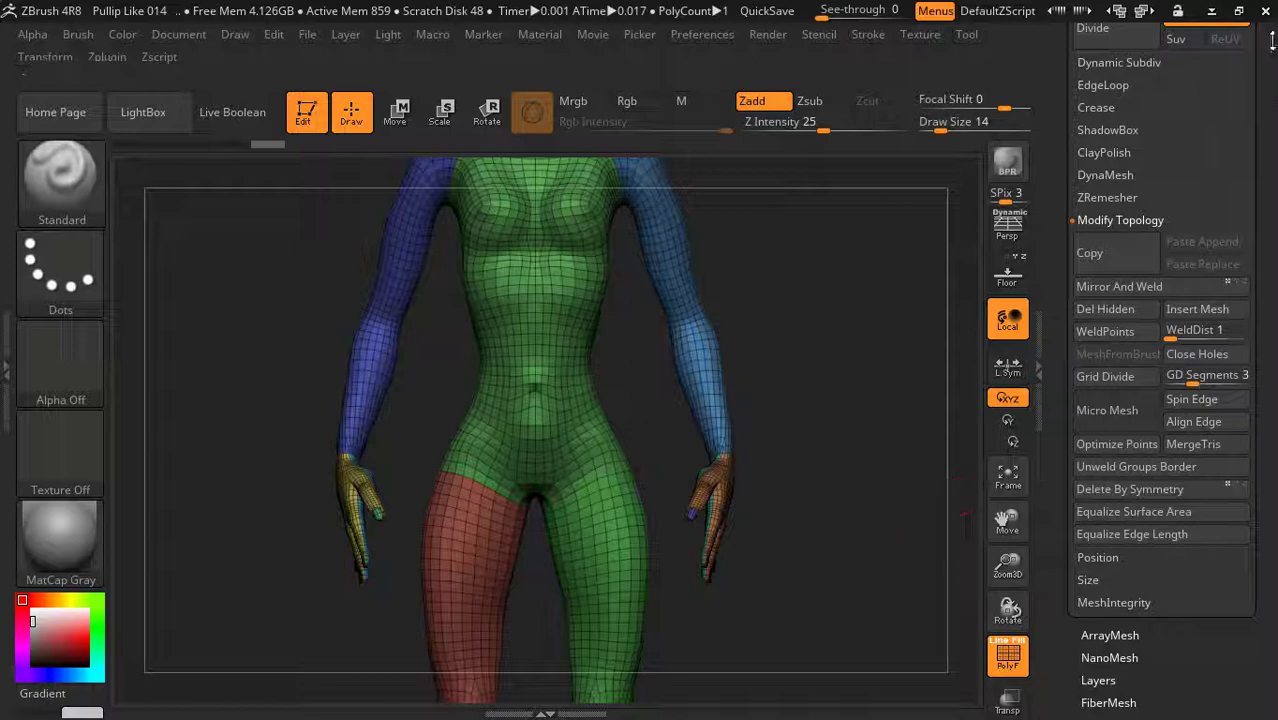
mouse_move(1007, 518)
mouse_down()
mouse_move(969, 667)
mouse_move(1045, 668)
mouse_up()
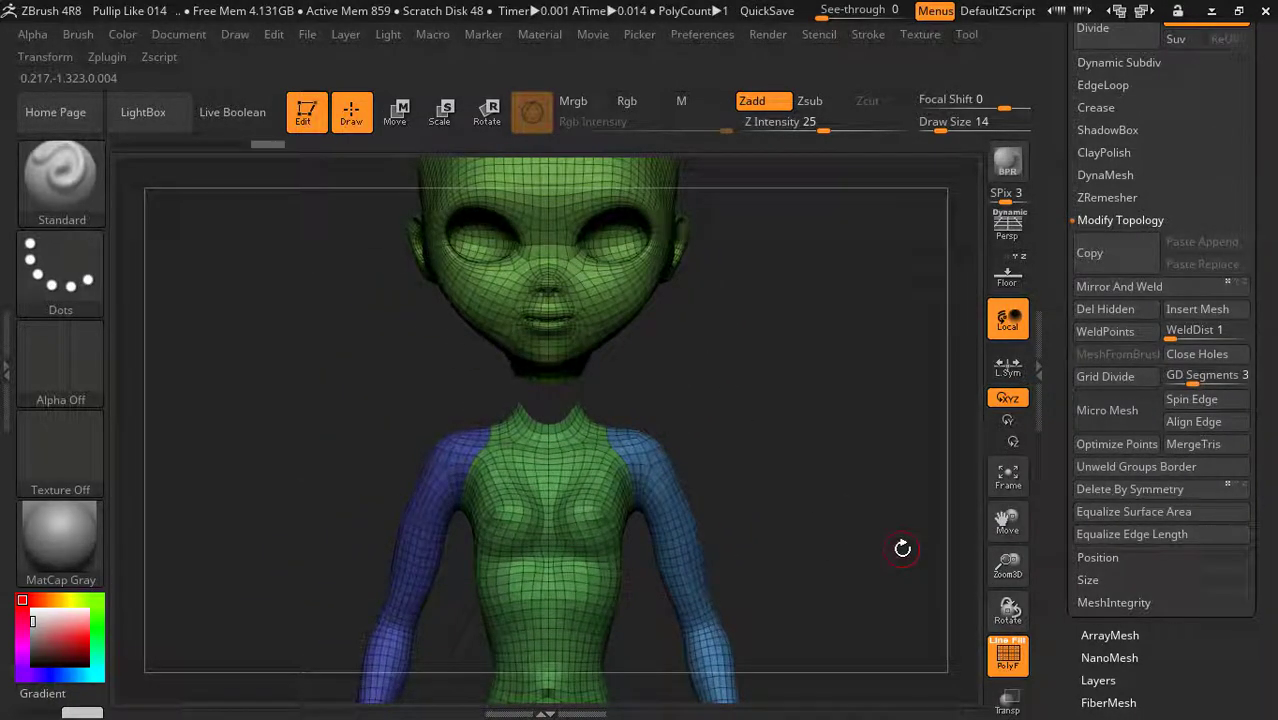